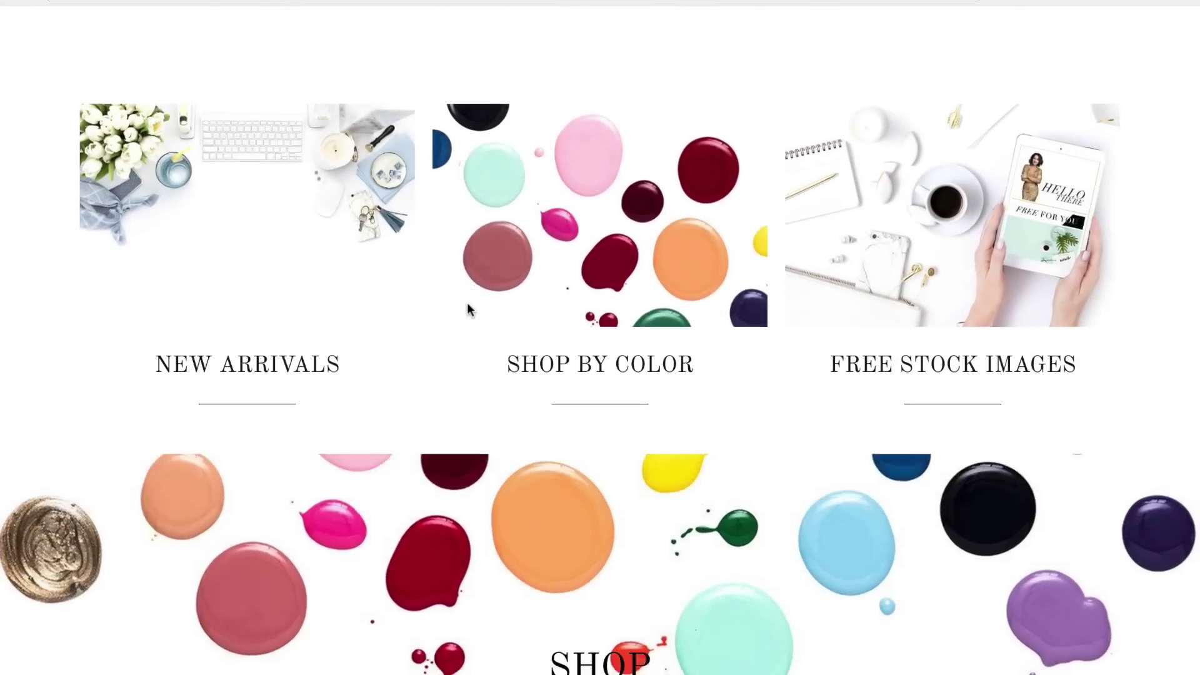
{"action": "scroll", "coordinate": [467, 303], "scroll_direction": "down", "scroll_amount": 1}
- On SC Stock Shop, go to Shop By Color and view the White collection
{"action": "left_click", "coordinate": [573, 240]}
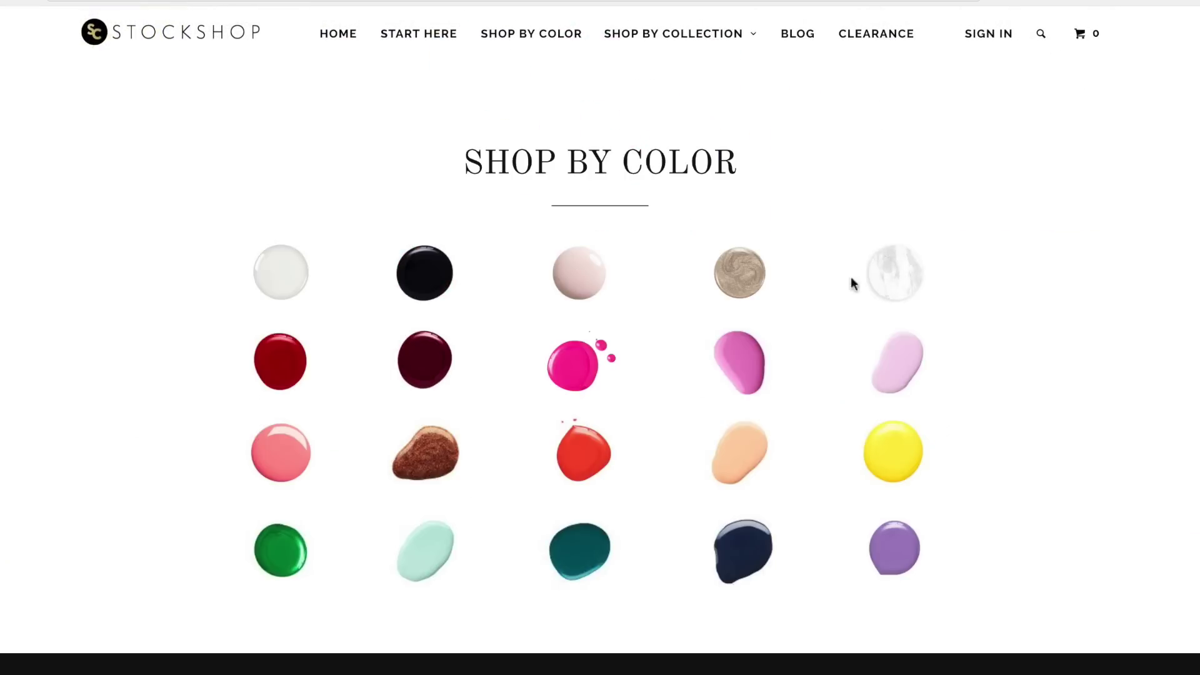
{"action": "left_click", "coordinate": [276, 281]}
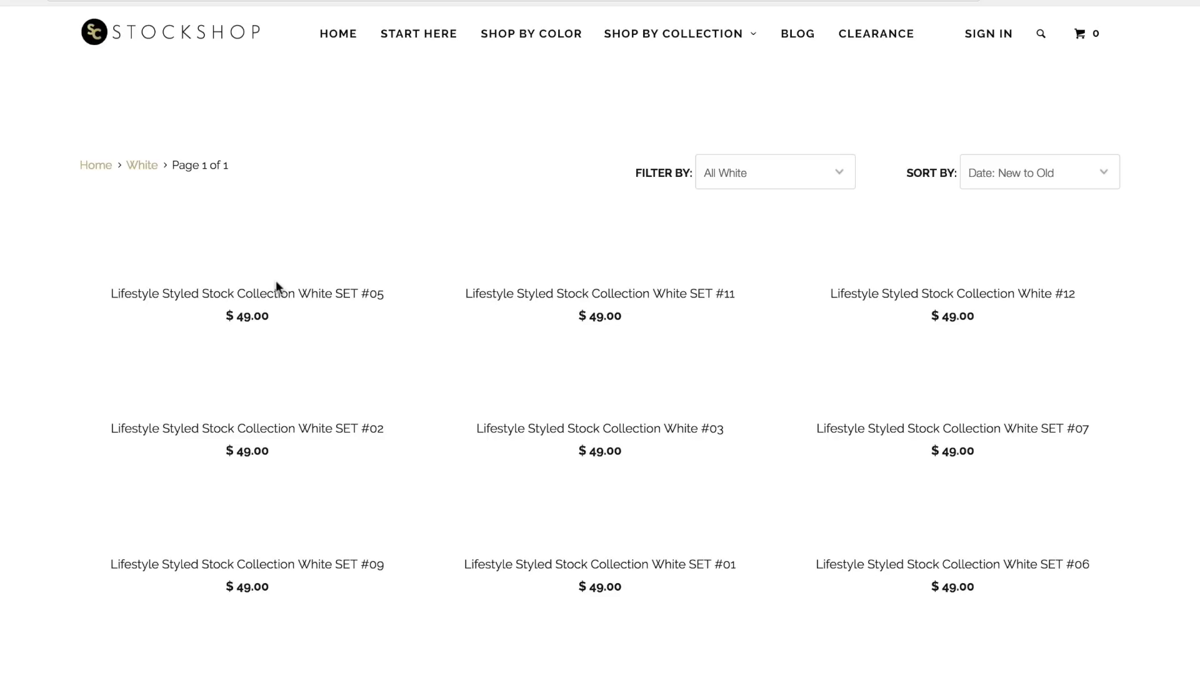
{"action": "scroll", "coordinate": [277, 280], "scroll_direction": "down", "scroll_amount": 1}
{"action": "scroll", "coordinate": [277, 280], "scroll_direction": "down", "scroll_amount": 1}
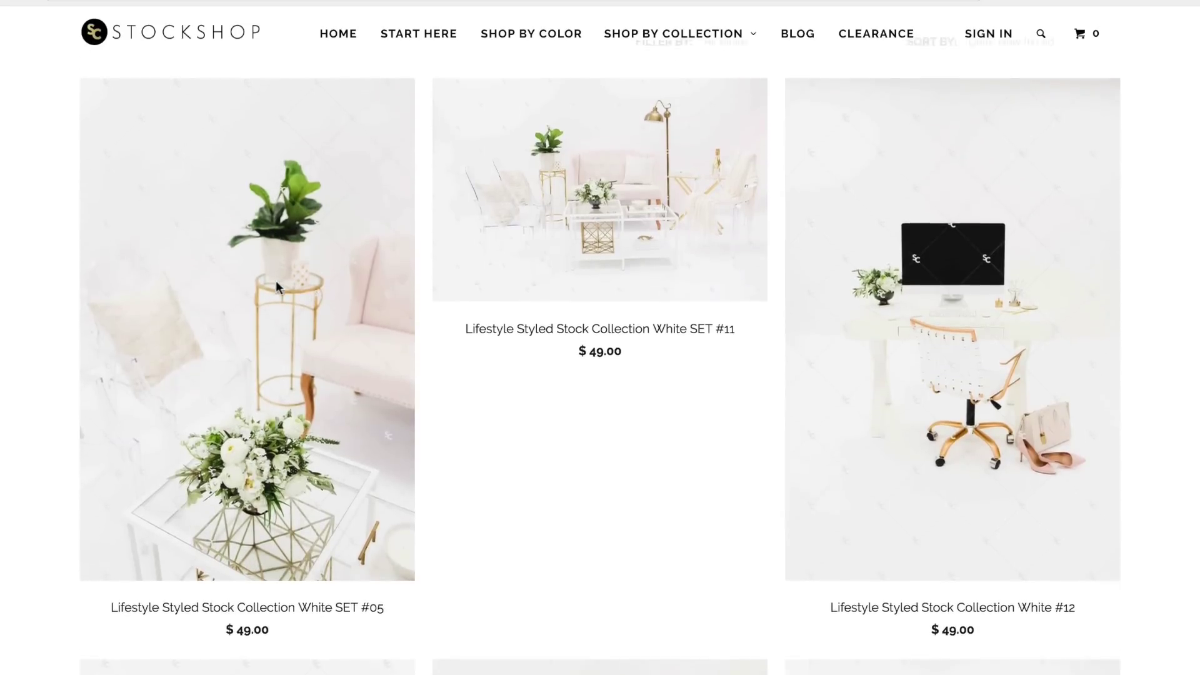
{"action": "scroll", "coordinate": [276, 280], "scroll_direction": "down", "scroll_amount": 1}
{"action": "scroll", "coordinate": [278, 286], "scroll_direction": "down", "scroll_amount": 1}
{"action": "scroll", "coordinate": [276, 286], "scroll_direction": "down", "scroll_amount": 1}
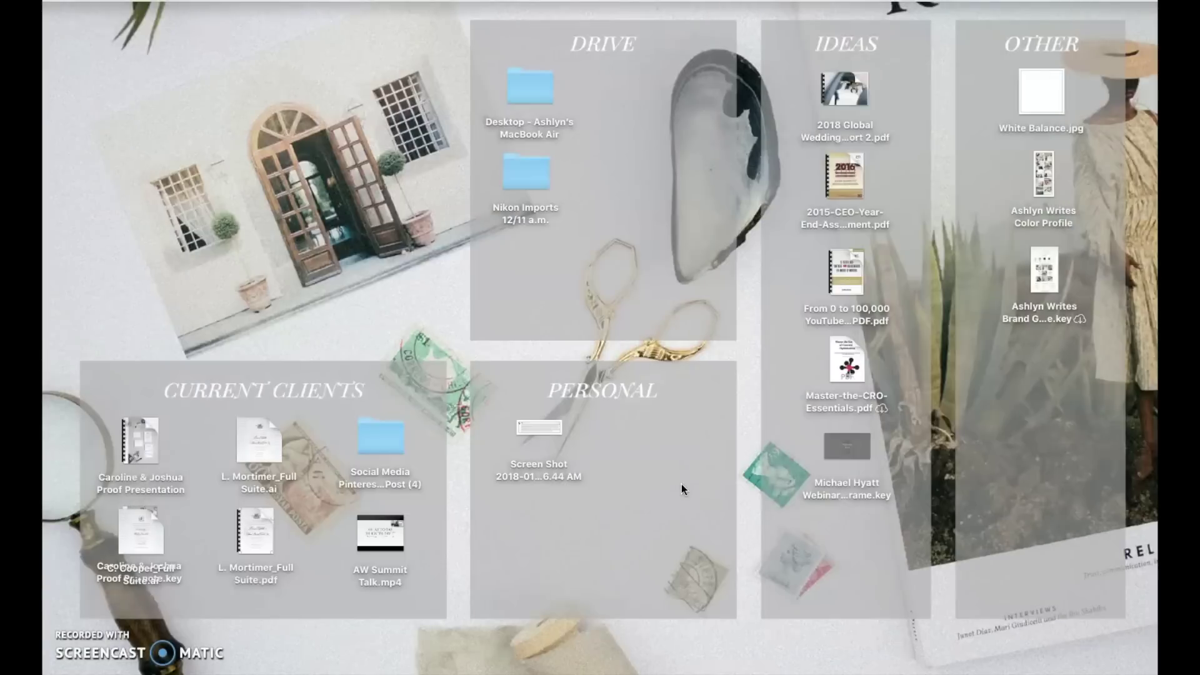
- From Canva's saved designs overview, open the Social Media Pinterest Blog Post design
{"action": "left_click", "coordinate": [779, 668]}
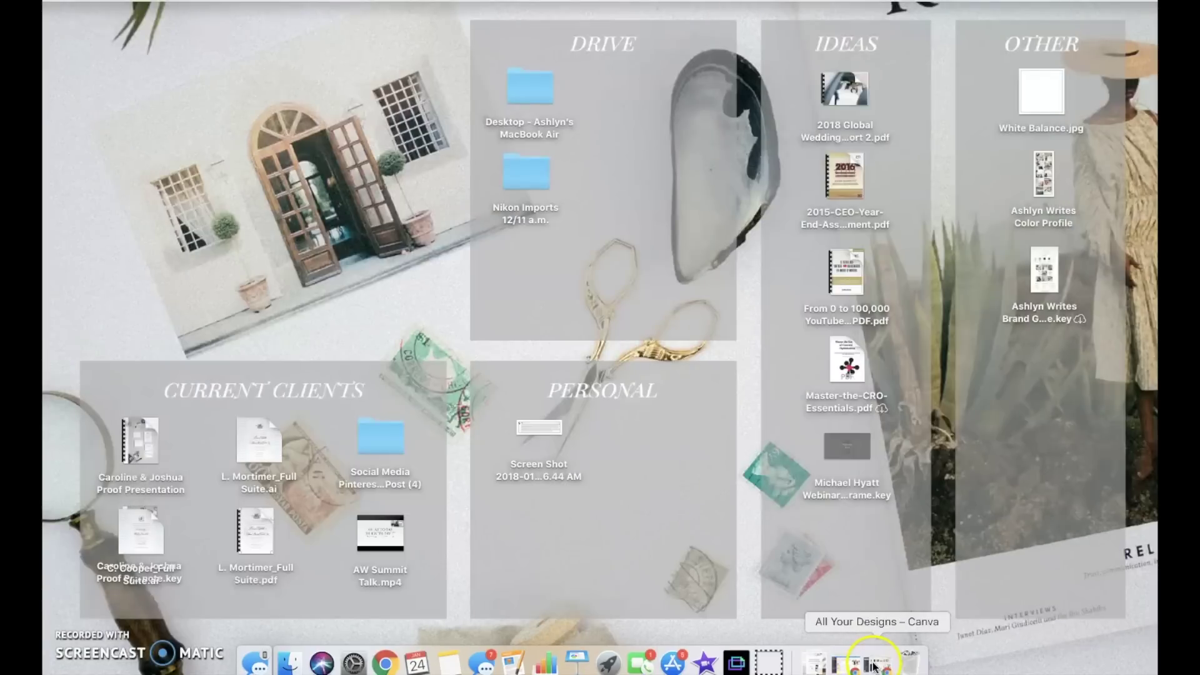
{"action": "left_click", "coordinate": [877, 667]}
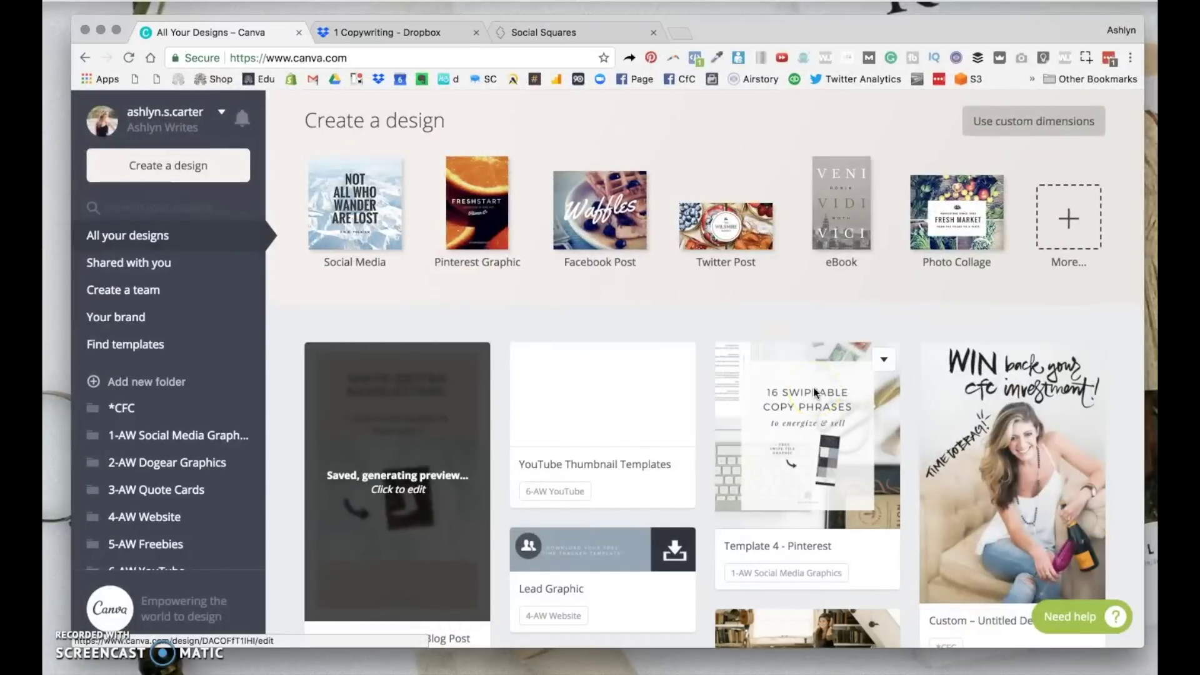
{"action": "scroll", "coordinate": [813, 392], "scroll_direction": "down", "scroll_amount": 5}
{"action": "scroll", "coordinate": [813, 392], "scroll_direction": "up", "scroll_amount": 5}
{"action": "left_click", "coordinate": [460, 434]}
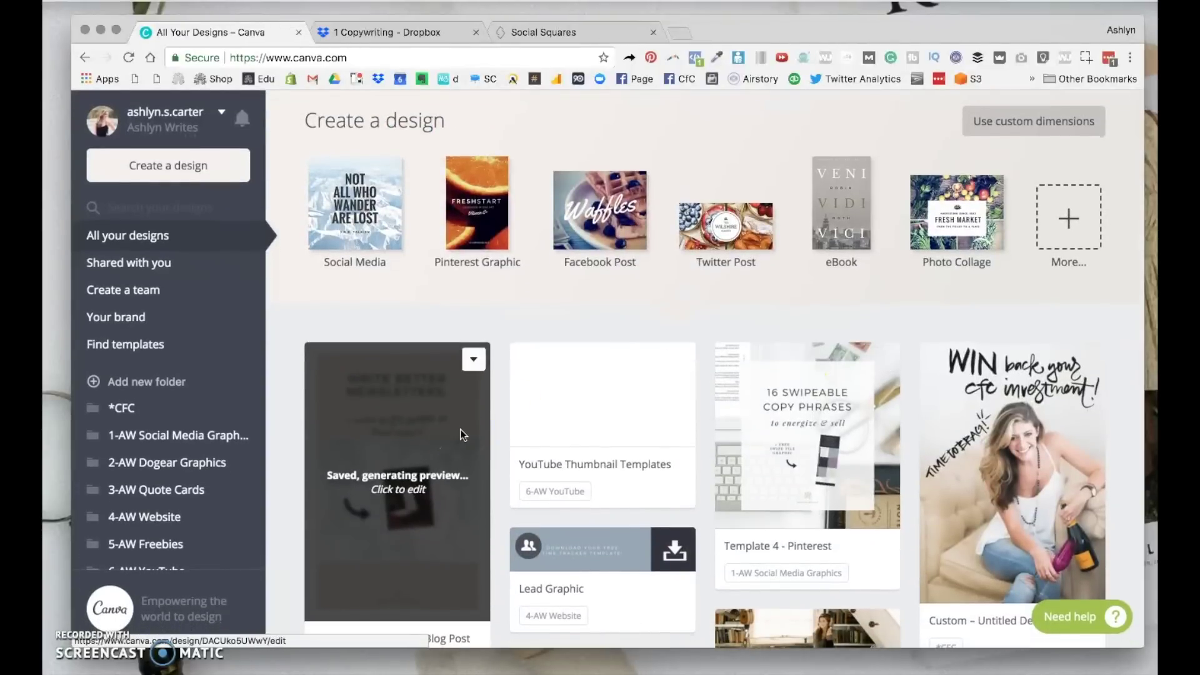
{"action": "scroll", "coordinate": [461, 435], "scroll_direction": "down", "scroll_amount": 10}
{"action": "scroll", "coordinate": [461, 435], "scroll_direction": "down", "scroll_amount": 1}
{"action": "scroll", "coordinate": [460, 435], "scroll_direction": "down", "scroll_amount": 2}
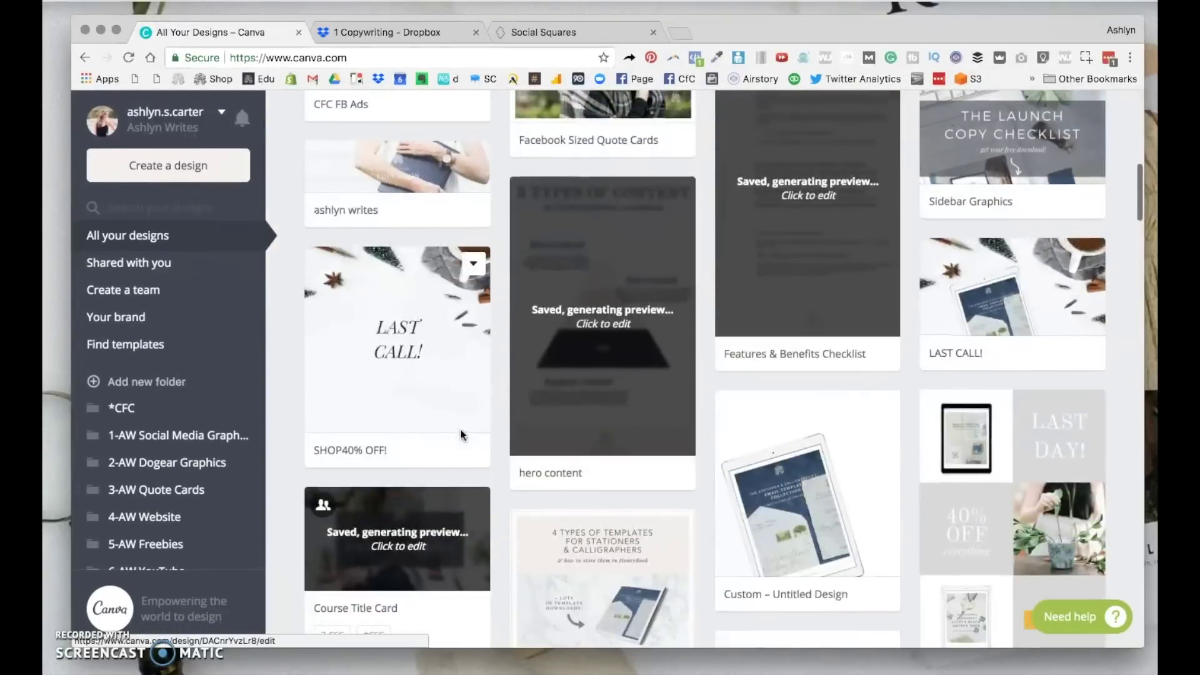
{"action": "scroll", "coordinate": [461, 435], "scroll_direction": "up", "scroll_amount": 2}
{"action": "scroll", "coordinate": [460, 434], "scroll_direction": "up", "scroll_amount": 4}
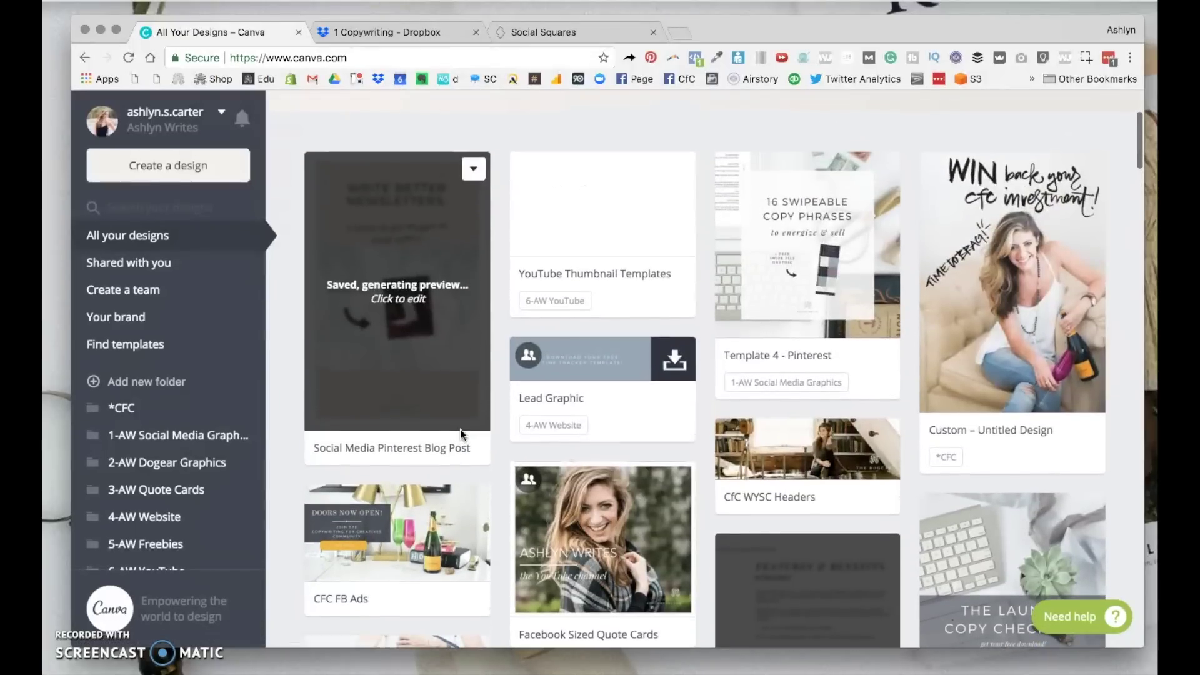
{"action": "scroll", "coordinate": [461, 434], "scroll_direction": "down", "scroll_amount": 6}
{"action": "scroll", "coordinate": [460, 434], "scroll_direction": "down", "scroll_amount": 2}
{"action": "scroll", "coordinate": [461, 433], "scroll_direction": "down", "scroll_amount": 4}
{"action": "scroll", "coordinate": [460, 435], "scroll_direction": "down", "scroll_amount": 5}
{"action": "scroll", "coordinate": [460, 435], "scroll_direction": "up", "scroll_amount": 15}
{"action": "scroll", "coordinate": [461, 435], "scroll_direction": "up", "scroll_amount": 4}
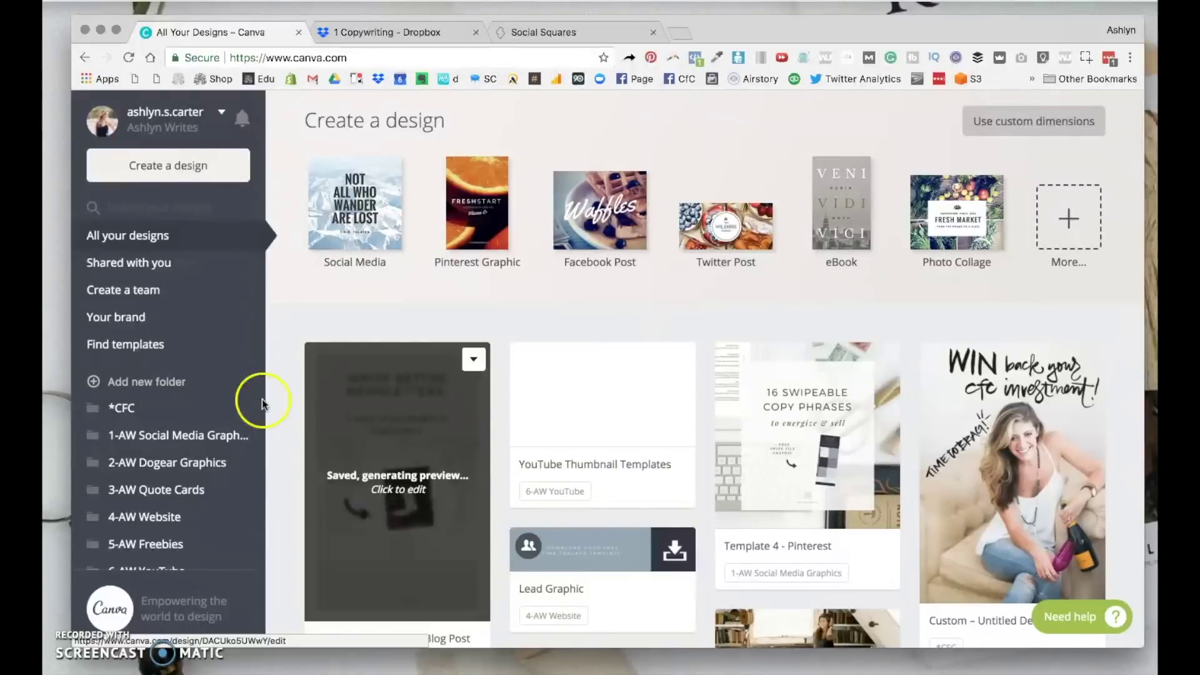
{"action": "scroll", "coordinate": [549, 343], "scroll_direction": "down", "scroll_amount": 4}
{"action": "scroll", "coordinate": [550, 343], "scroll_direction": "down", "scroll_amount": 1}
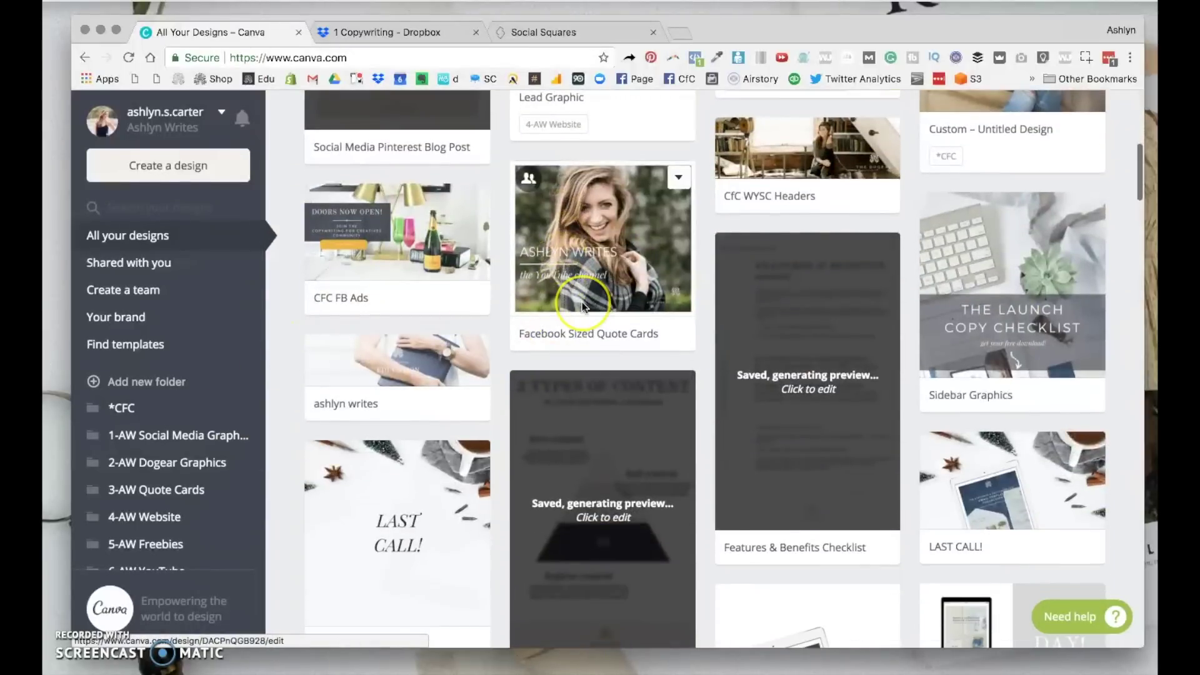
{"action": "scroll", "coordinate": [582, 302], "scroll_direction": "down", "scroll_amount": 10}
{"action": "scroll", "coordinate": [582, 302], "scroll_direction": "down", "scroll_amount": 1}
{"action": "scroll", "coordinate": [583, 302], "scroll_direction": "up", "scroll_amount": 6}
{"action": "scroll", "coordinate": [583, 303], "scroll_direction": "up", "scroll_amount": 5}
{"action": "scroll", "coordinate": [583, 302], "scroll_direction": "up", "scroll_amount": 5}
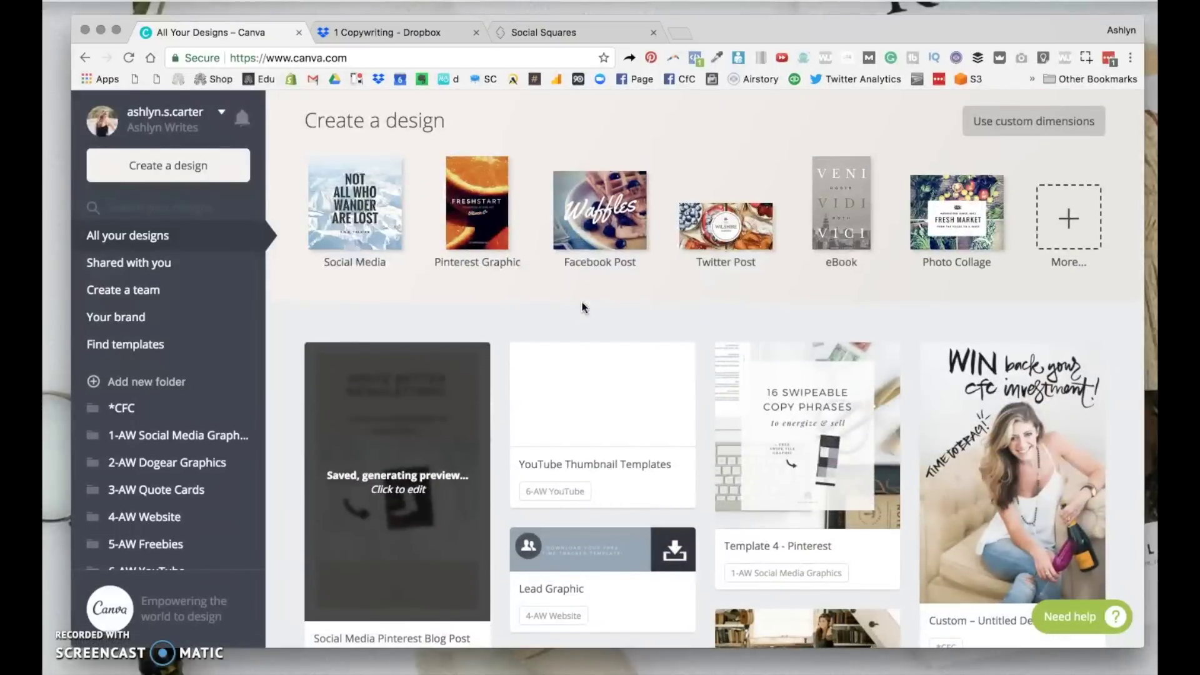
{"action": "scroll", "coordinate": [687, 361], "scroll_direction": "down", "scroll_amount": 3}
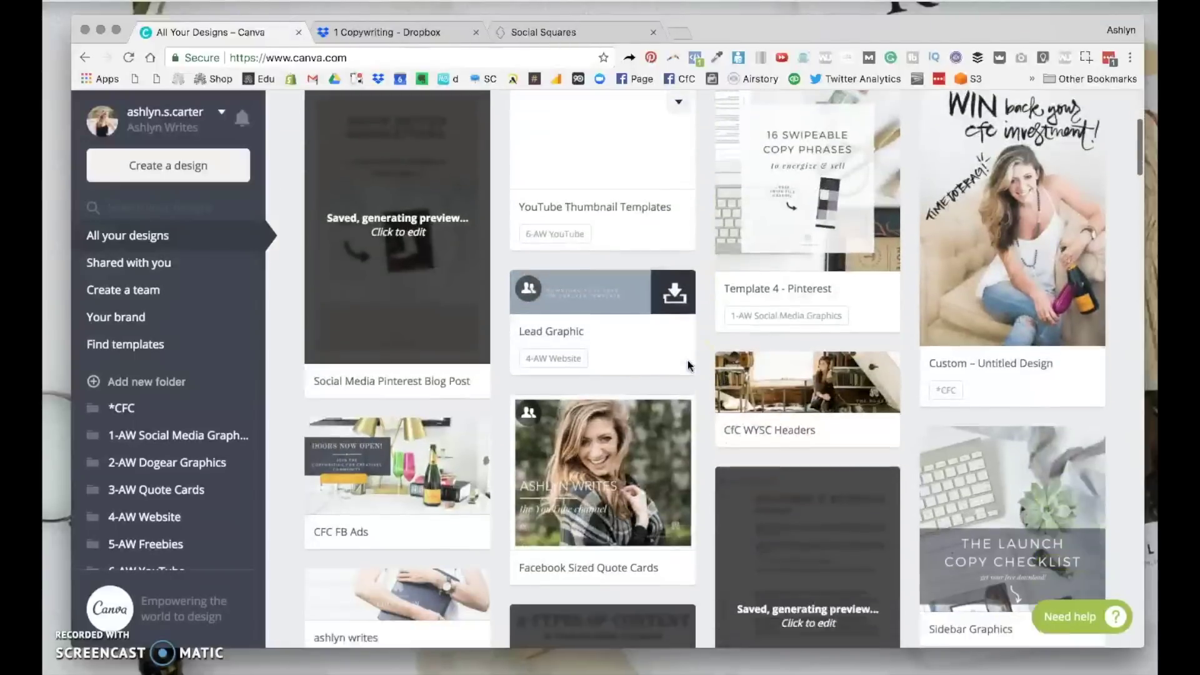
{"action": "scroll", "coordinate": [687, 360], "scroll_direction": "up", "scroll_amount": 3}
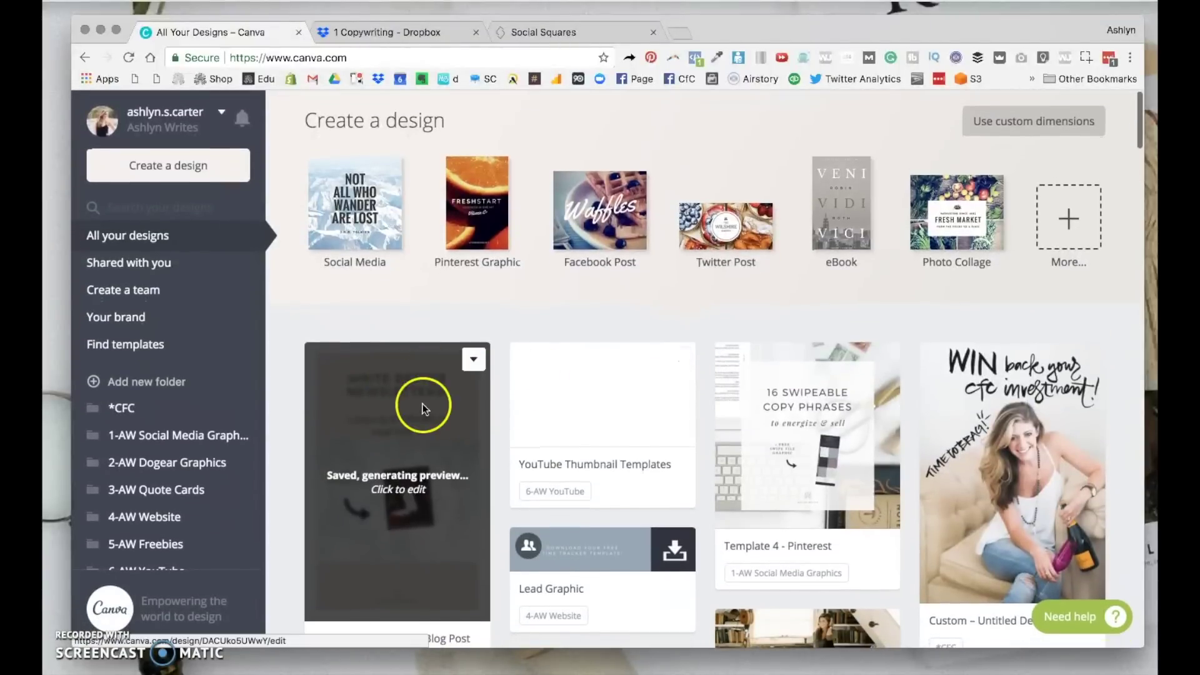
{"action": "left_click", "coordinate": [472, 372]}
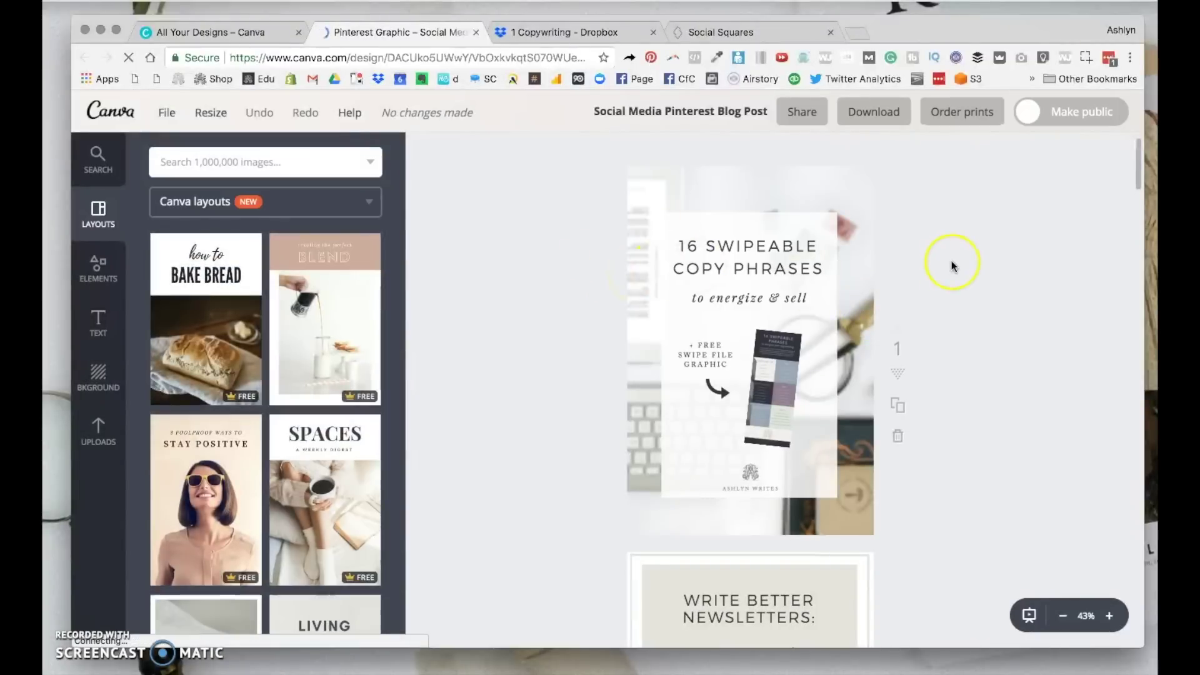
{"action": "scroll", "coordinate": [952, 266], "scroll_direction": "down", "scroll_amount": 5}
{"action": "scroll", "coordinate": [952, 267], "scroll_direction": "down", "scroll_amount": 10}
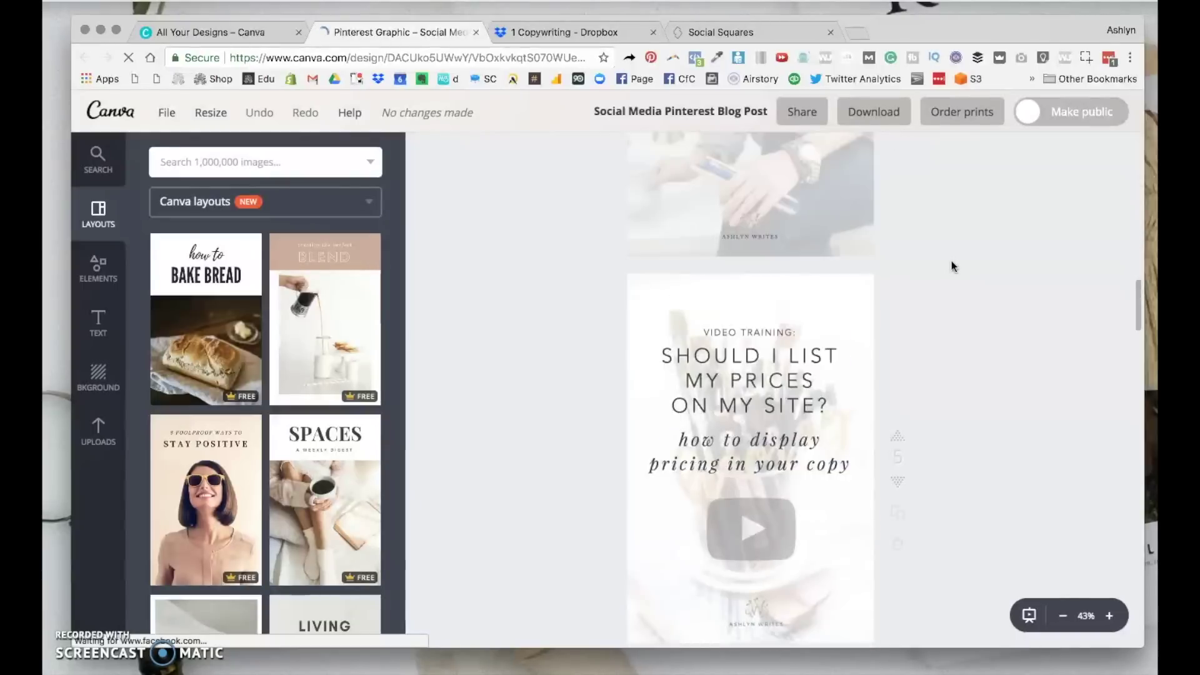
{"action": "scroll", "coordinate": [952, 267], "scroll_direction": "up", "scroll_amount": 10}
{"action": "scroll", "coordinate": [952, 262], "scroll_direction": "up", "scroll_amount": 5}
- Duplicate the first page, then delete the copy's text overlay, photo and Ashlyn Writes text
{"action": "left_click", "coordinate": [919, 281]}
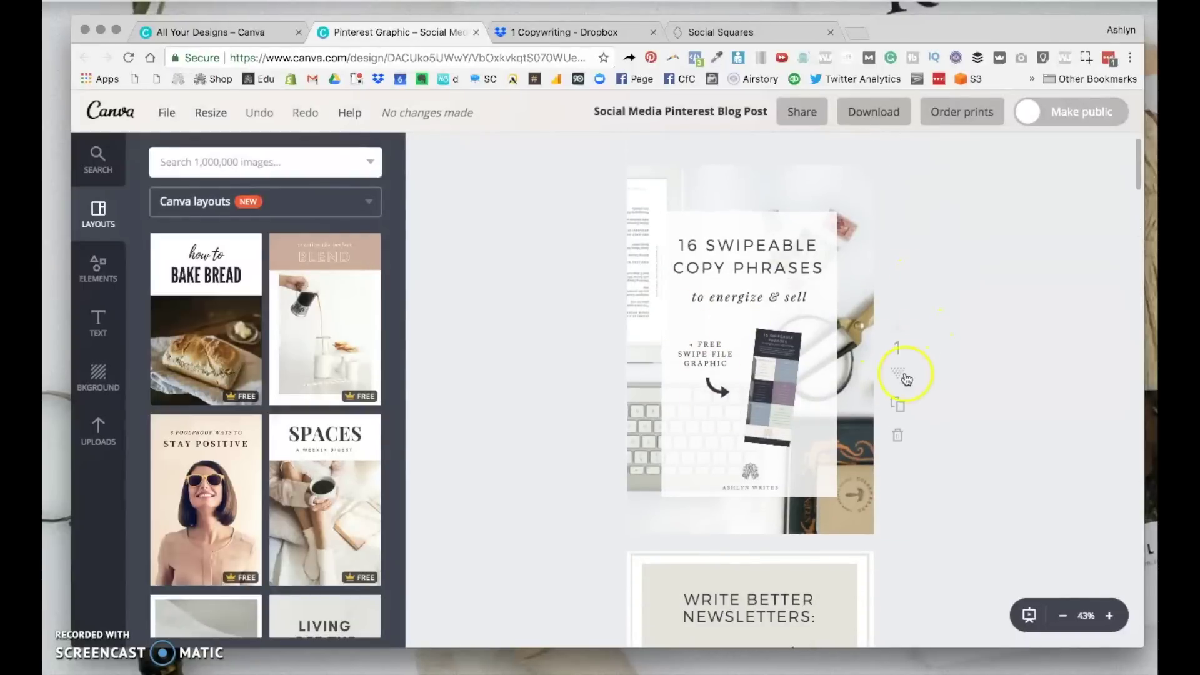
{"action": "left_click", "coordinate": [897, 398]}
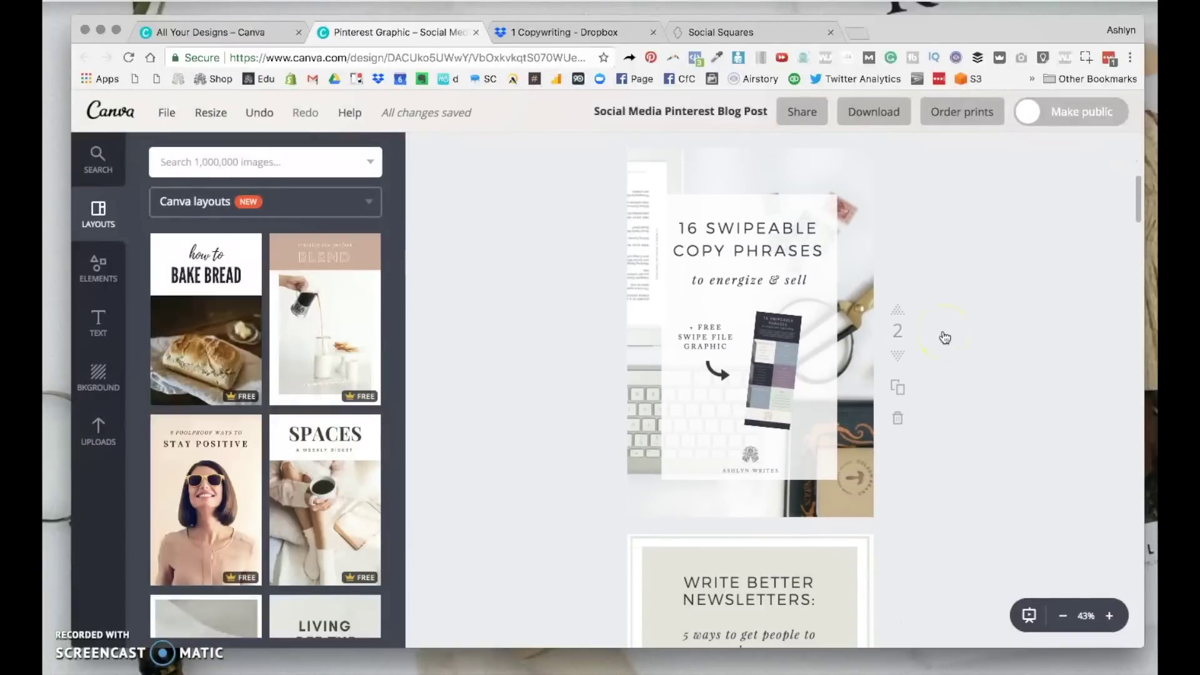
{"action": "left_click", "coordinate": [831, 412]}
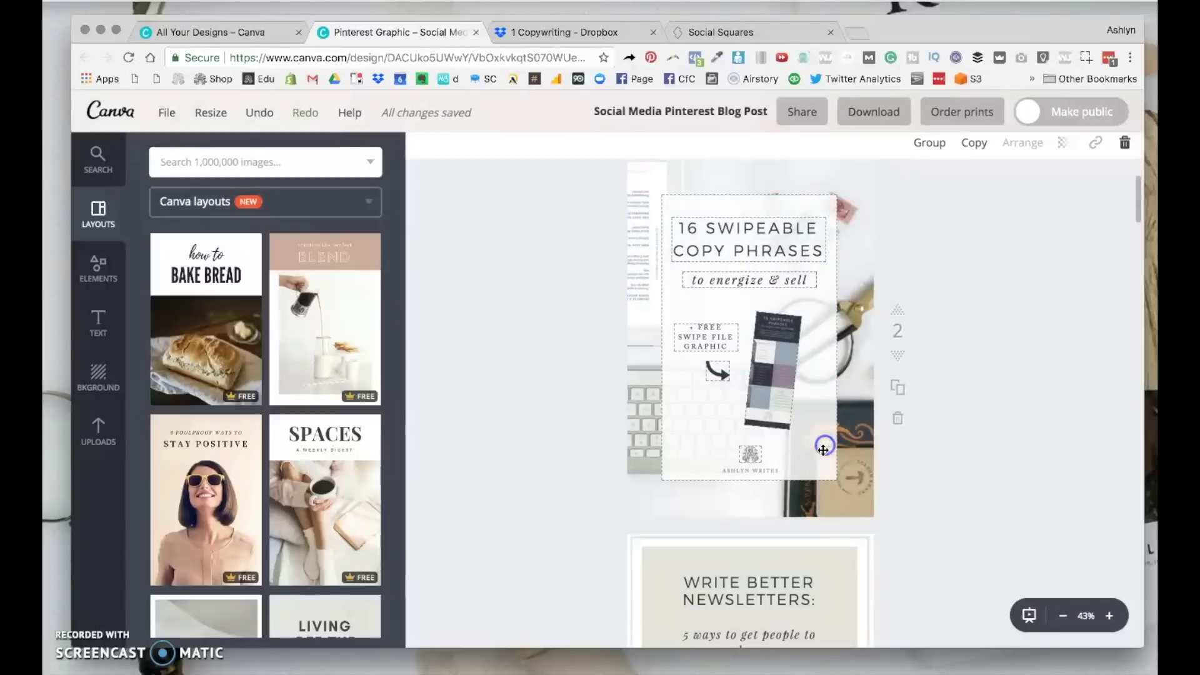
{"action": "key", "text": "Delete"}
{"action": "left_click", "coordinate": [782, 419]}
{"action": "key", "text": "Delete"}
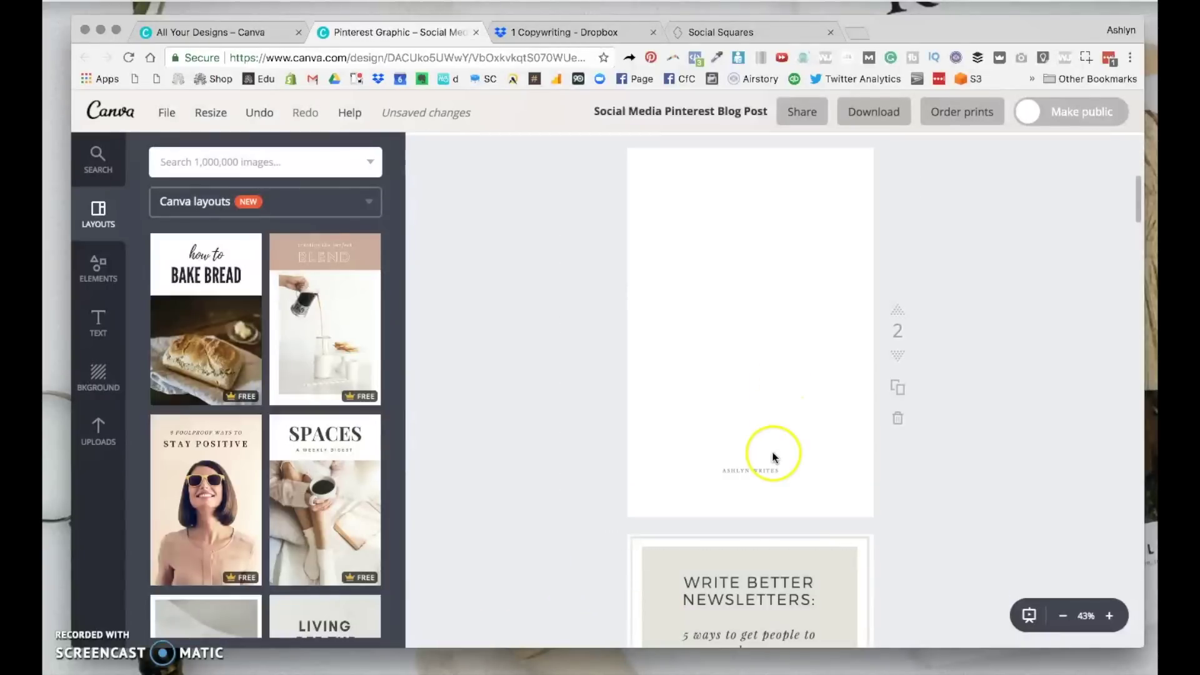
{"action": "left_click", "coordinate": [761, 470]}
{"action": "key", "text": "Delete"}
{"action": "left_click", "coordinate": [98, 378]}
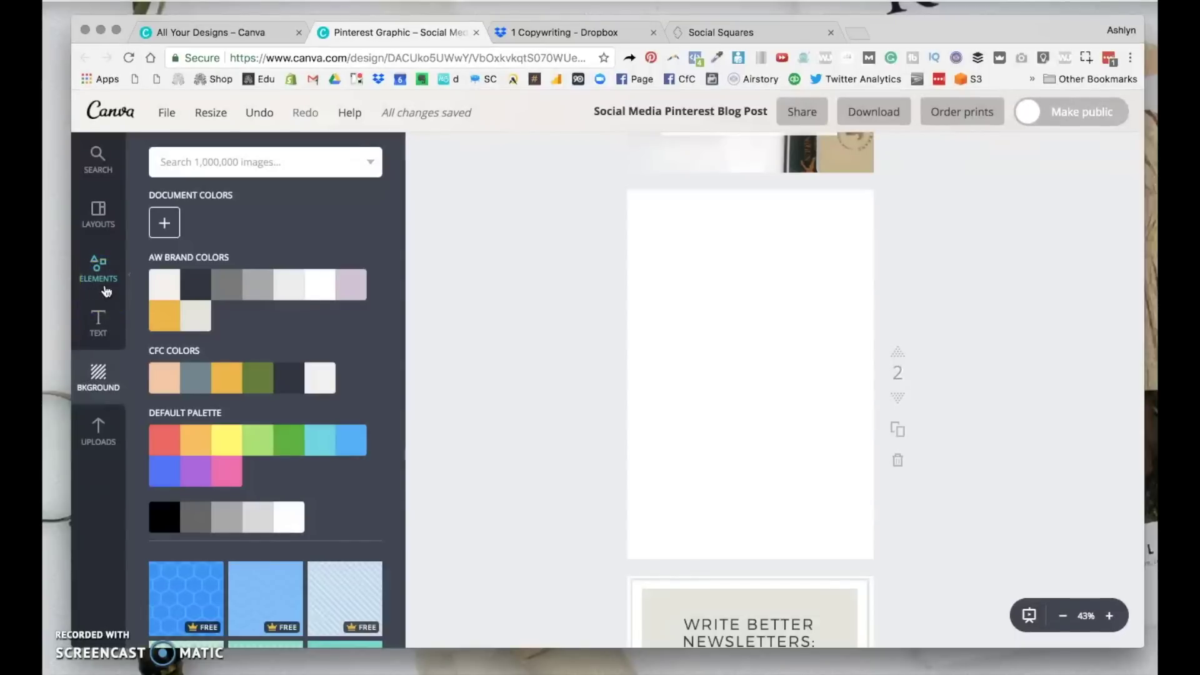
{"action": "scroll", "coordinate": [430, 314], "scroll_direction": "up", "scroll_amount": 3}
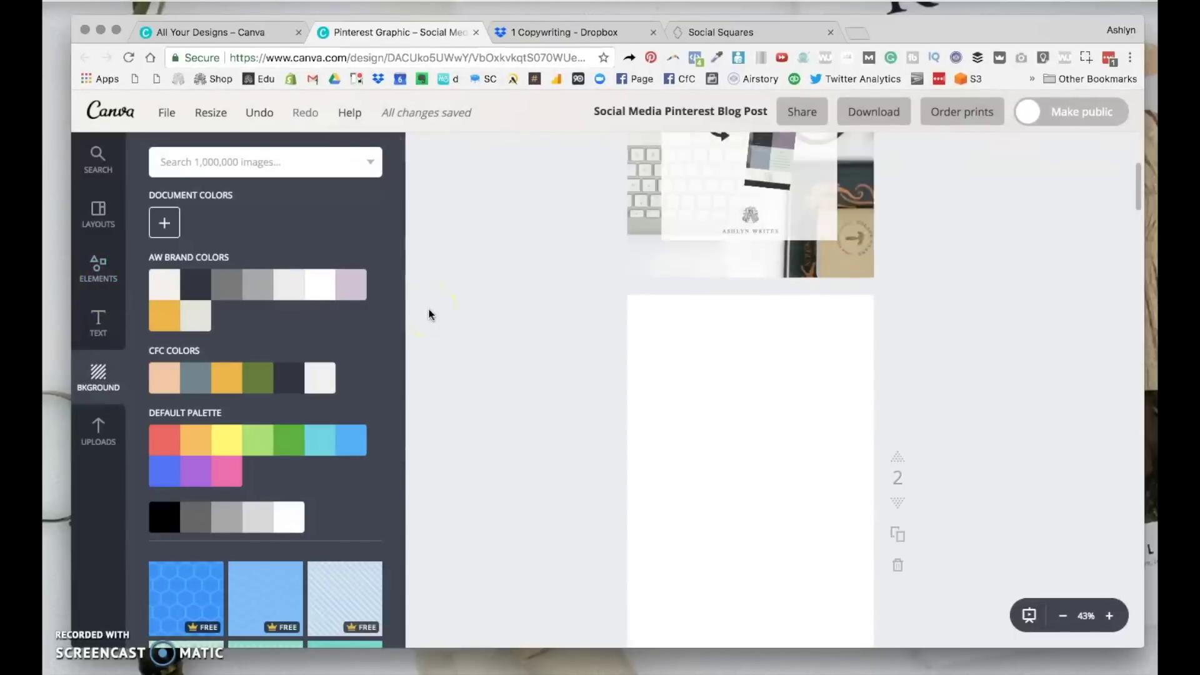
- In Uploads, show the image folders and open the From SCS folder
{"action": "left_click", "coordinate": [97, 321]}
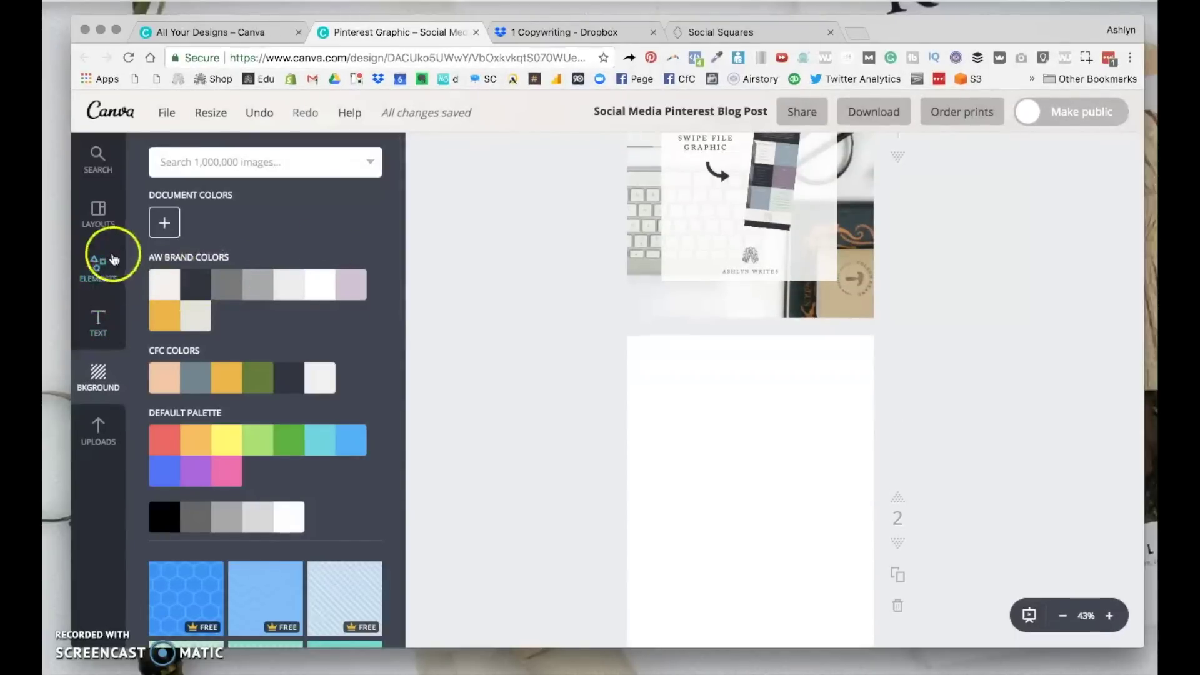
{"action": "left_click", "coordinate": [110, 451]}
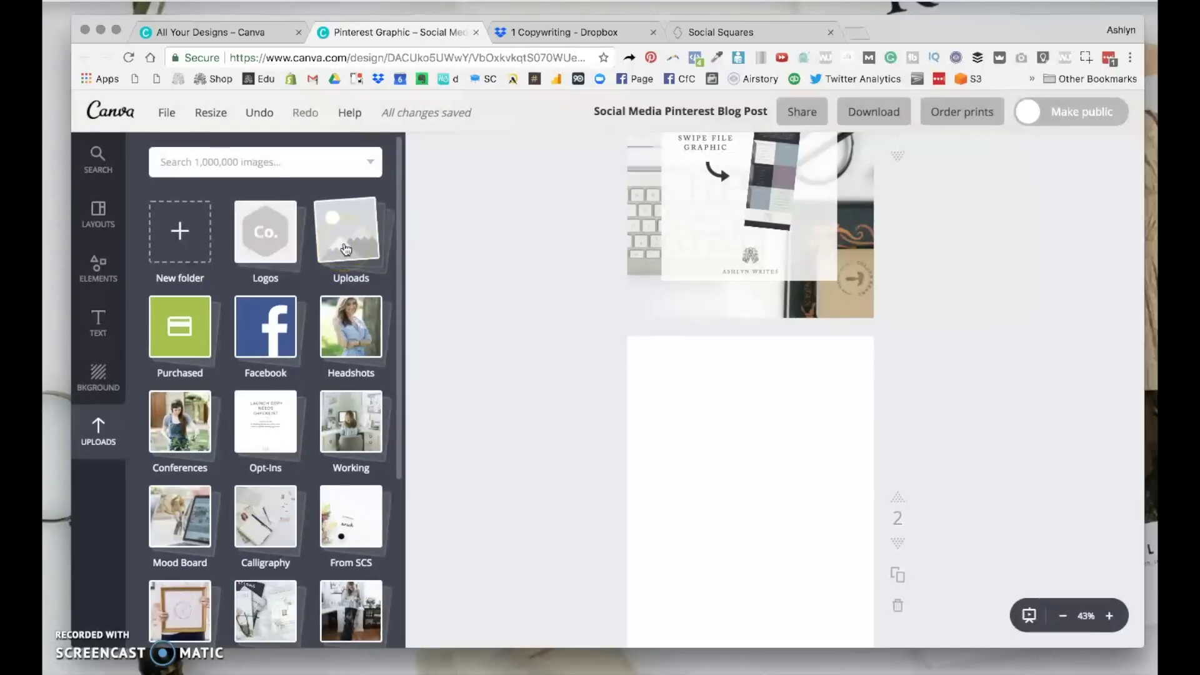
{"action": "scroll", "coordinate": [303, 376], "scroll_direction": "down", "scroll_amount": 3}
{"action": "scroll", "coordinate": [302, 377], "scroll_direction": "up", "scroll_amount": 3}
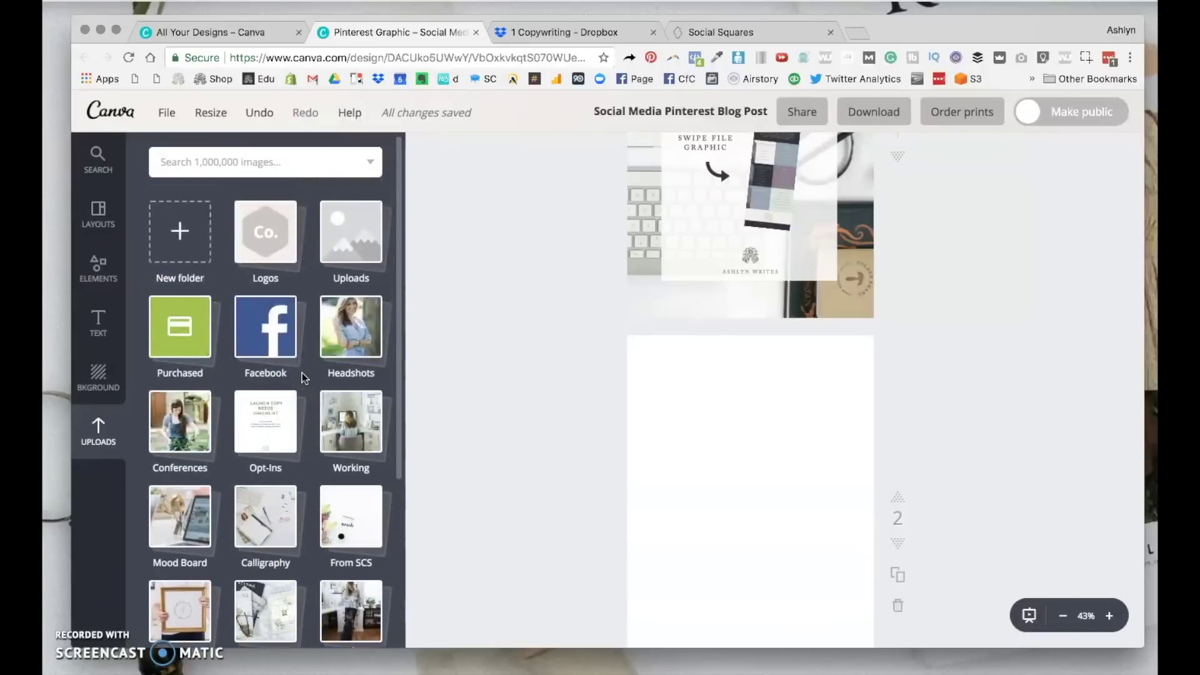
{"action": "scroll", "coordinate": [302, 376], "scroll_direction": "down", "scroll_amount": 2}
{"action": "scroll", "coordinate": [302, 372], "scroll_direction": "down", "scroll_amount": 1}
{"action": "scroll", "coordinate": [303, 372], "scroll_direction": "up", "scroll_amount": 2}
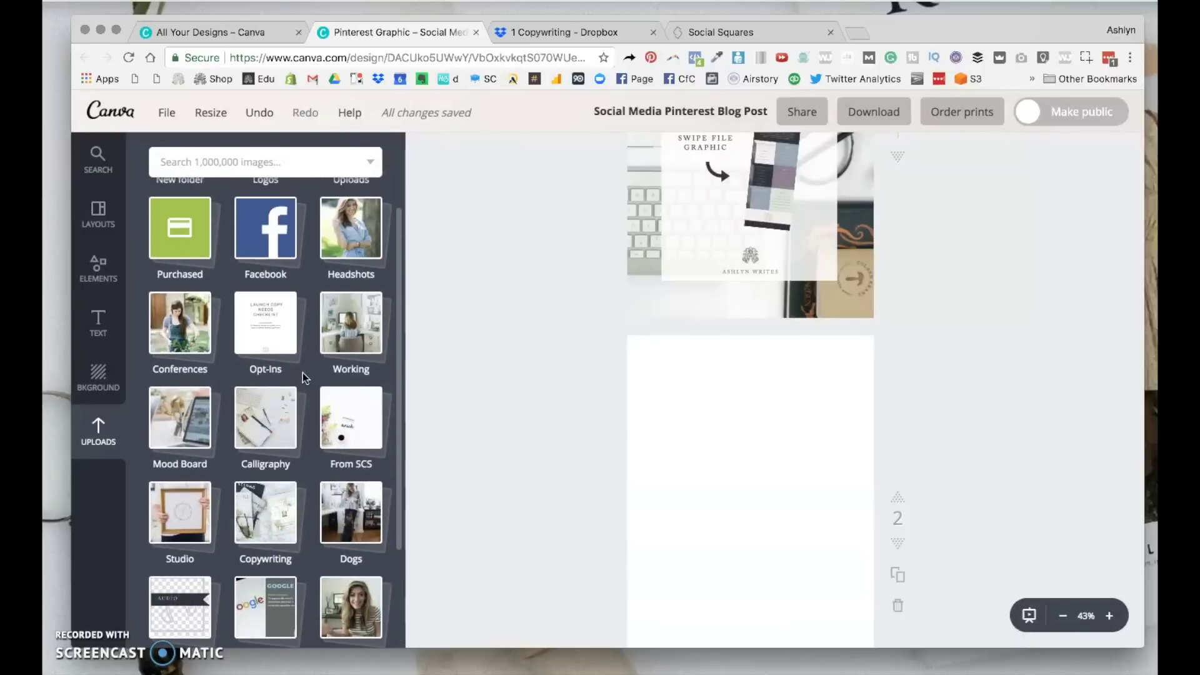
{"action": "left_click", "coordinate": [425, 373]}
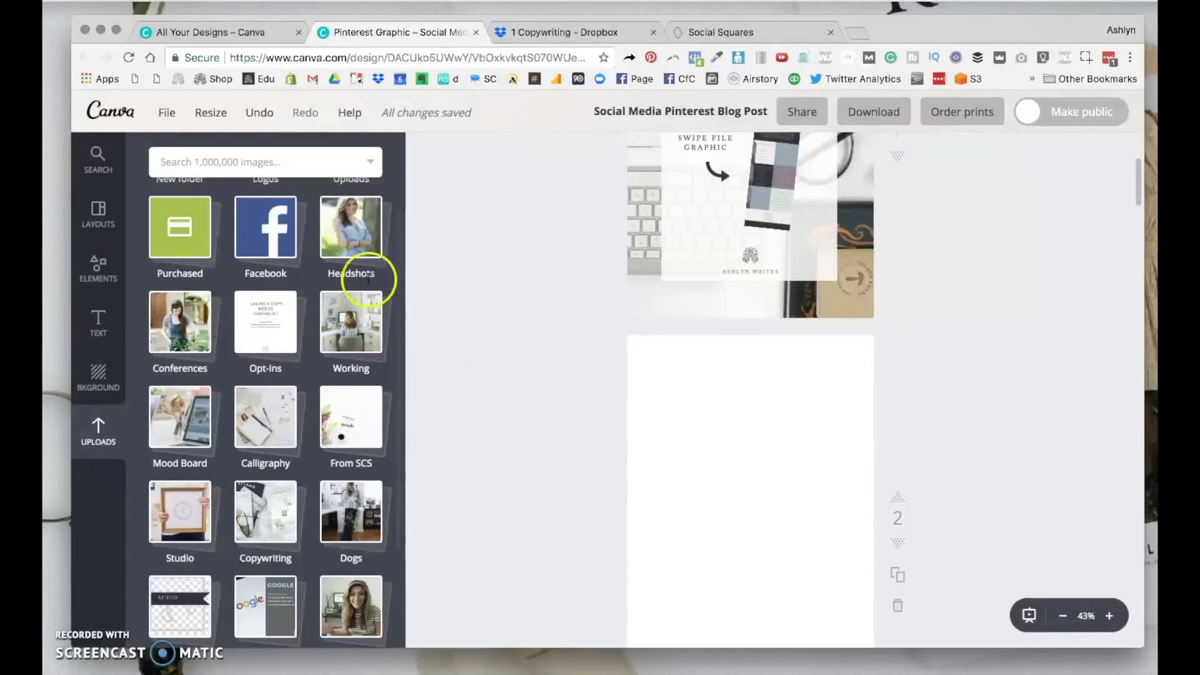
{"action": "mouse_move", "coordinate": [351, 419]}
{"action": "left_click", "coordinate": [323, 406]}
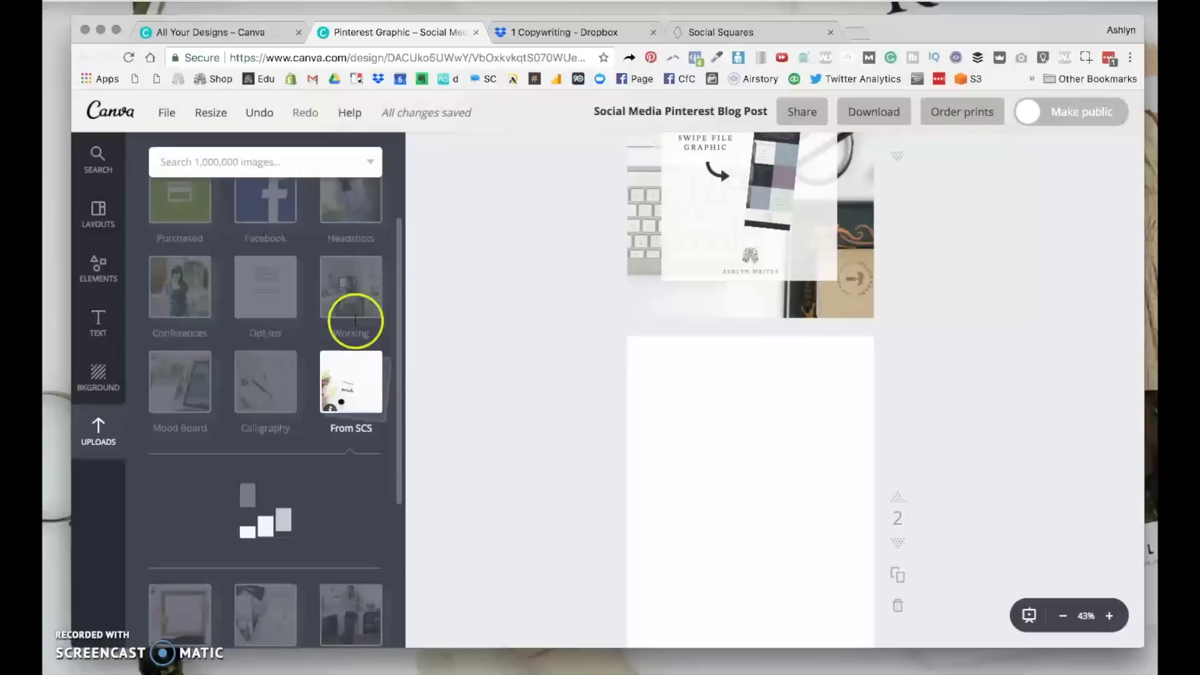
{"action": "scroll", "coordinate": [355, 318], "scroll_direction": "down", "scroll_amount": 1}
{"action": "scroll", "coordinate": [354, 319], "scroll_direction": "down", "scroll_amount": 1}
{"action": "scroll", "coordinate": [354, 320], "scroll_direction": "down", "scroll_amount": 1}
{"action": "scroll", "coordinate": [354, 318], "scroll_direction": "down", "scroll_amount": 1}
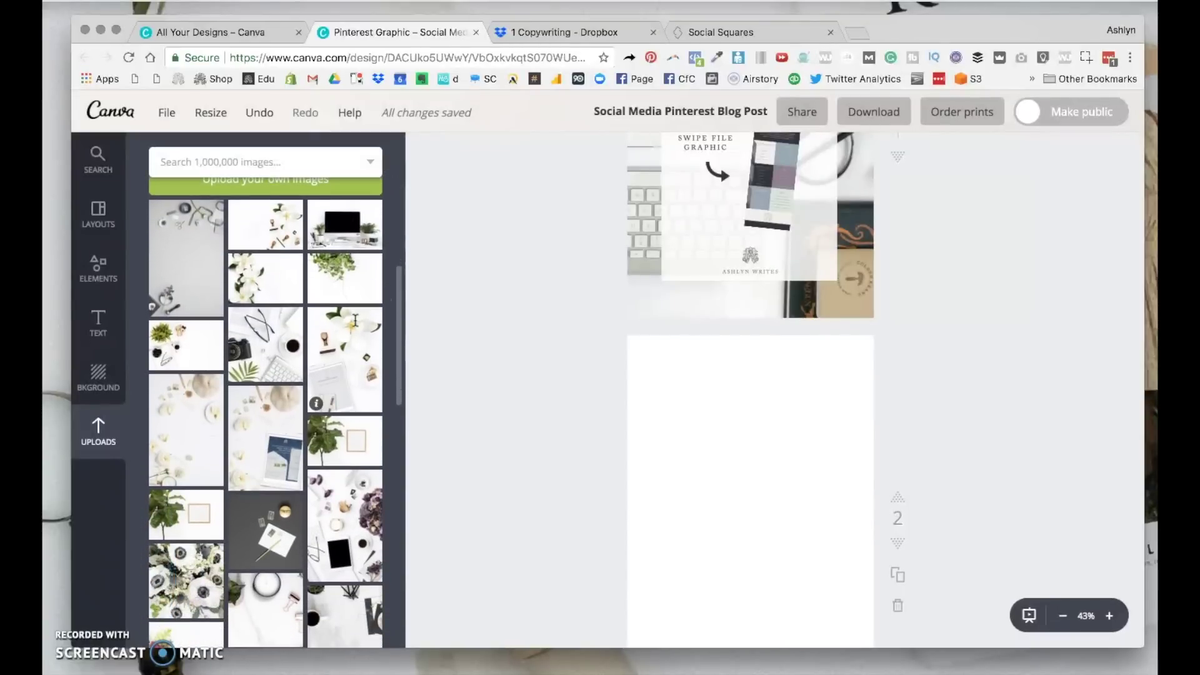
{"action": "scroll", "coordinate": [472, 327], "scroll_direction": "down", "scroll_amount": 1}
{"action": "scroll", "coordinate": [471, 327], "scroll_direction": "down", "scroll_amount": 2}
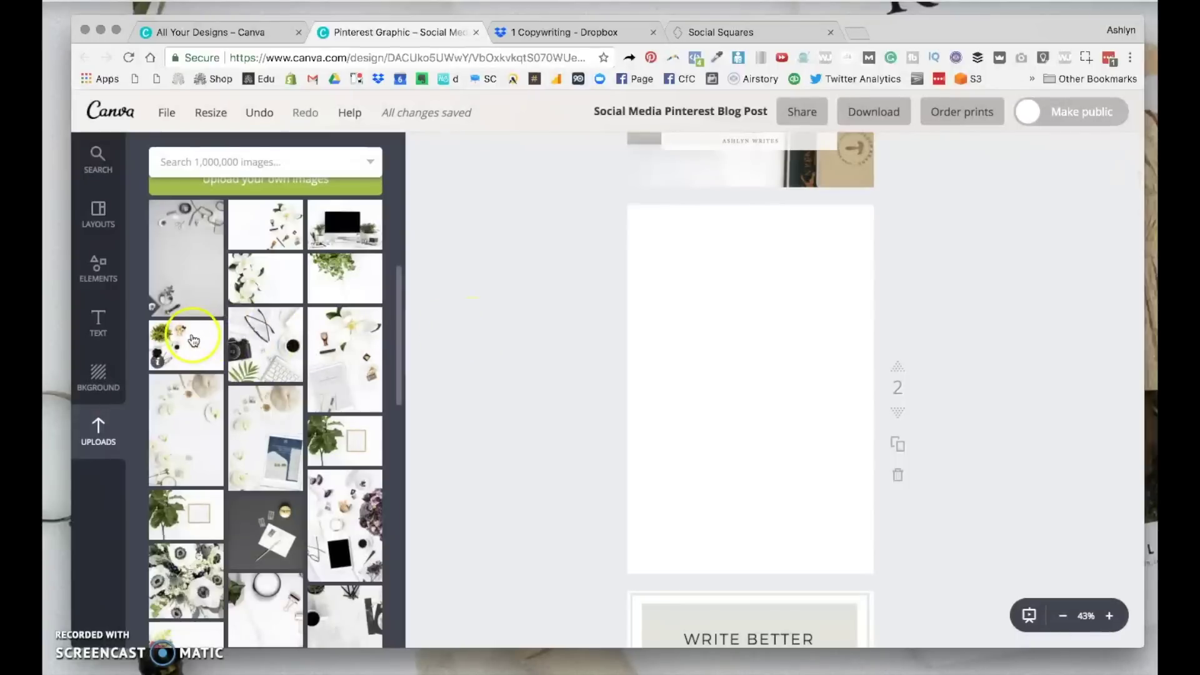
- Place the flat-lay photo on page 2 and crop it shifted left
{"action": "left_click_drag", "start_coordinate": [193, 339], "coordinate": [759, 290]}
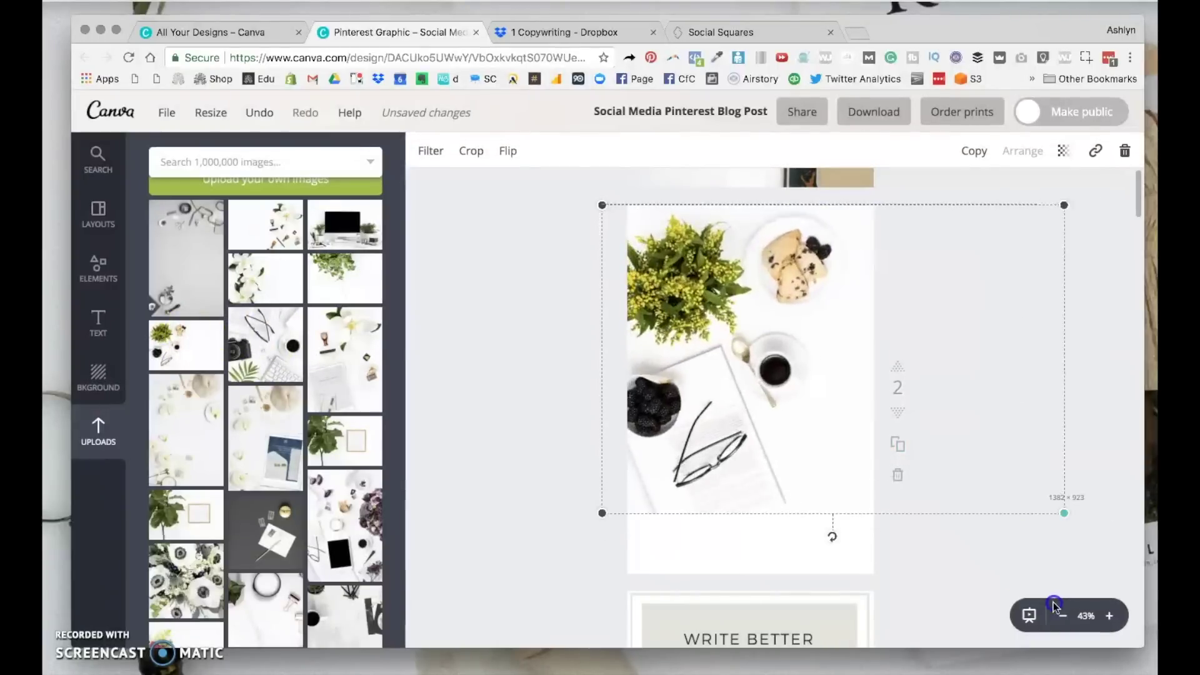
{"action": "double_click", "coordinate": [797, 431]}
{"action": "left_click_drag", "start_coordinate": [785, 431], "coordinate": [706, 421]}
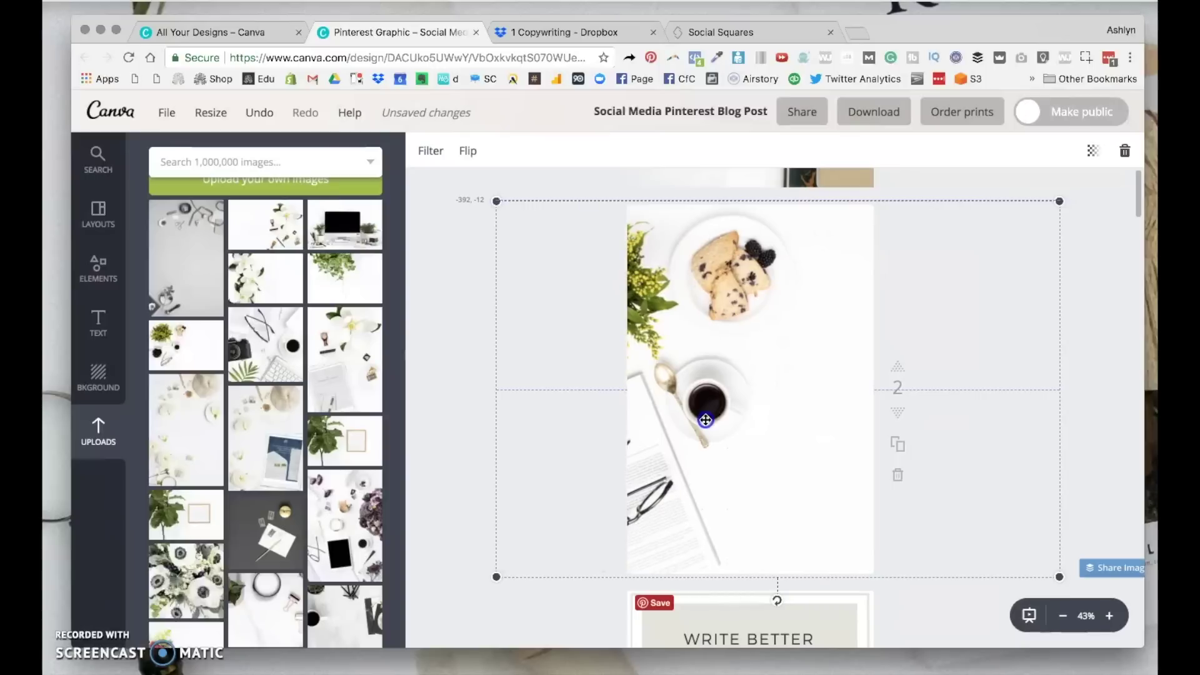
{"action": "left_click", "coordinate": [521, 427]}
{"action": "left_click", "coordinate": [470, 435]}
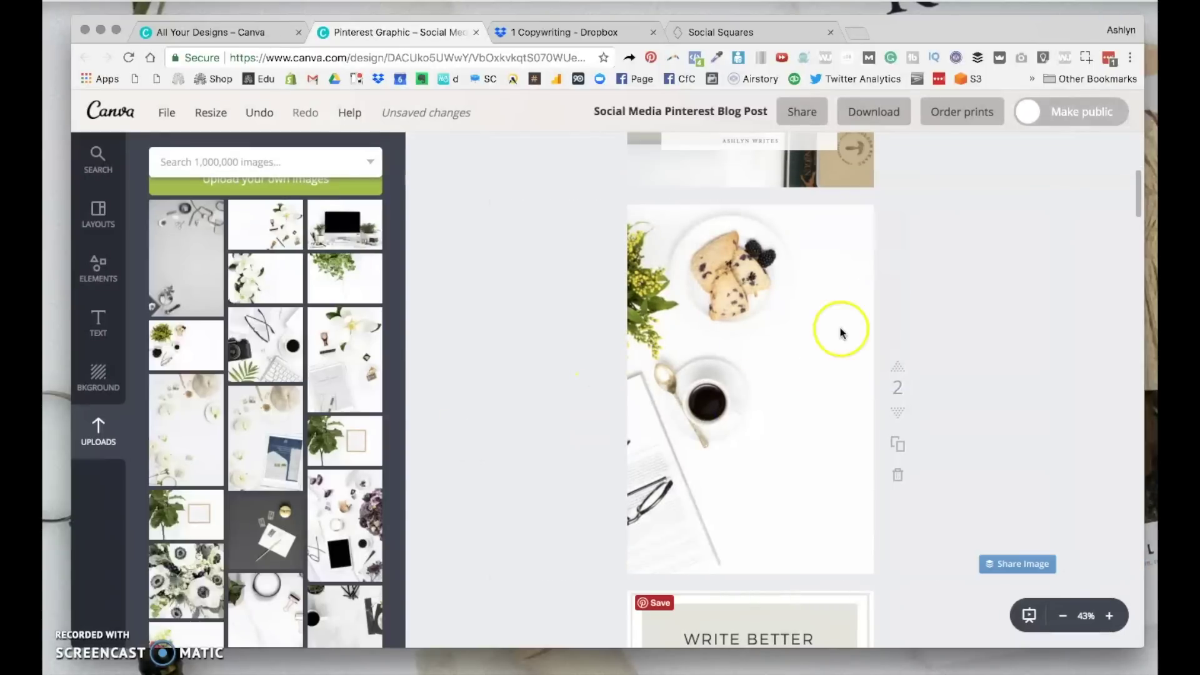
{"action": "scroll", "coordinate": [930, 277], "scroll_direction": "down", "scroll_amount": 2}
{"action": "scroll", "coordinate": [929, 277], "scroll_direction": "down", "scroll_amount": 5}
{"action": "scroll", "coordinate": [929, 277], "scroll_direction": "down", "scroll_amount": 5}
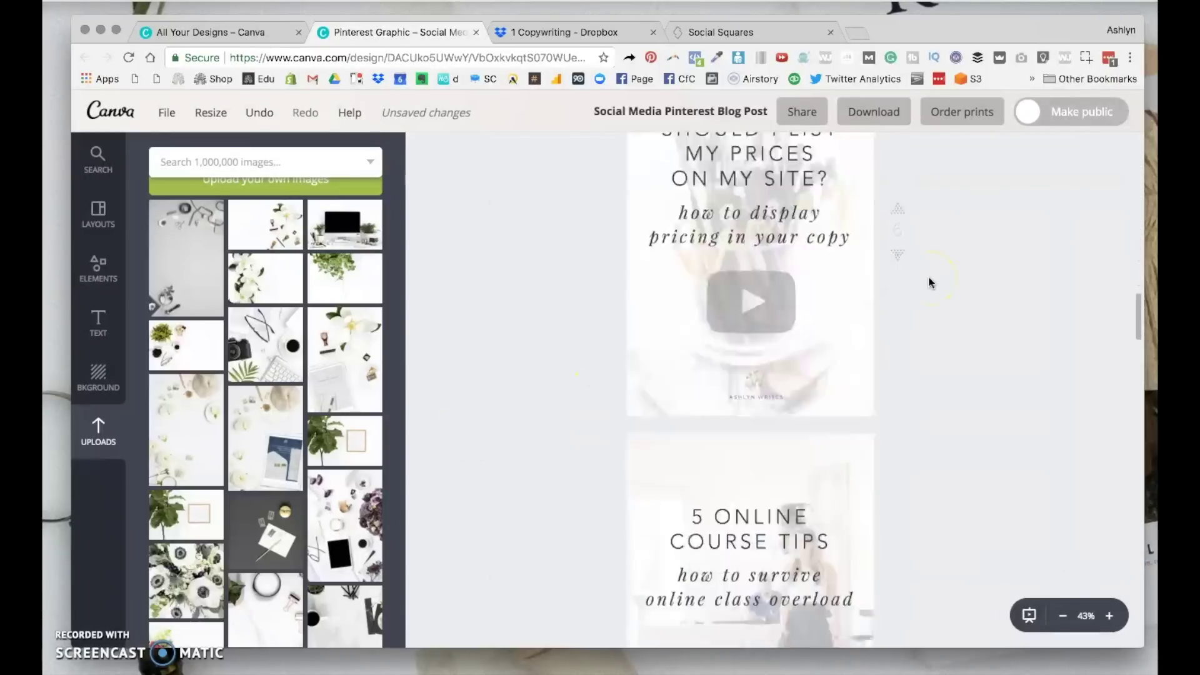
{"action": "scroll", "coordinate": [929, 277], "scroll_direction": "down", "scroll_amount": 5}
{"action": "scroll", "coordinate": [930, 277], "scroll_direction": "down", "scroll_amount": 5}
{"action": "scroll", "coordinate": [929, 277], "scroll_direction": "down", "scroll_amount": 5}
- Add the tablet photo at the right edge, then enlarge and nudge the background photo
{"action": "left_click", "coordinate": [924, 287]}
{"action": "left_click", "coordinate": [740, 304]}
{"action": "scroll", "coordinate": [739, 303], "scroll_direction": "up", "scroll_amount": 15}
{"action": "scroll", "coordinate": [791, 260], "scroll_direction": "up", "scroll_amount": 5}
{"action": "left_click", "coordinate": [692, 262]}
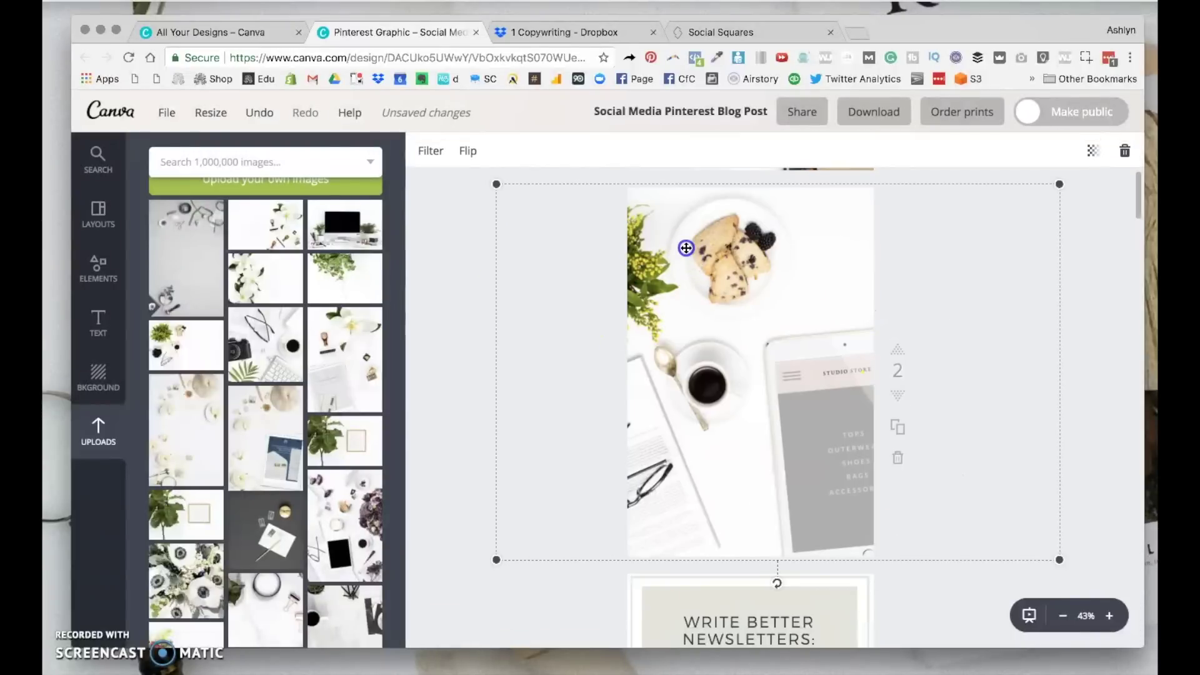
{"action": "left_click_drag", "start_coordinate": [691, 262], "coordinate": [691, 245]}
{"action": "left_click_drag", "start_coordinate": [482, 173], "coordinate": [439, 140]}
{"action": "left_click_drag", "start_coordinate": [673, 224], "coordinate": [700, 228]}
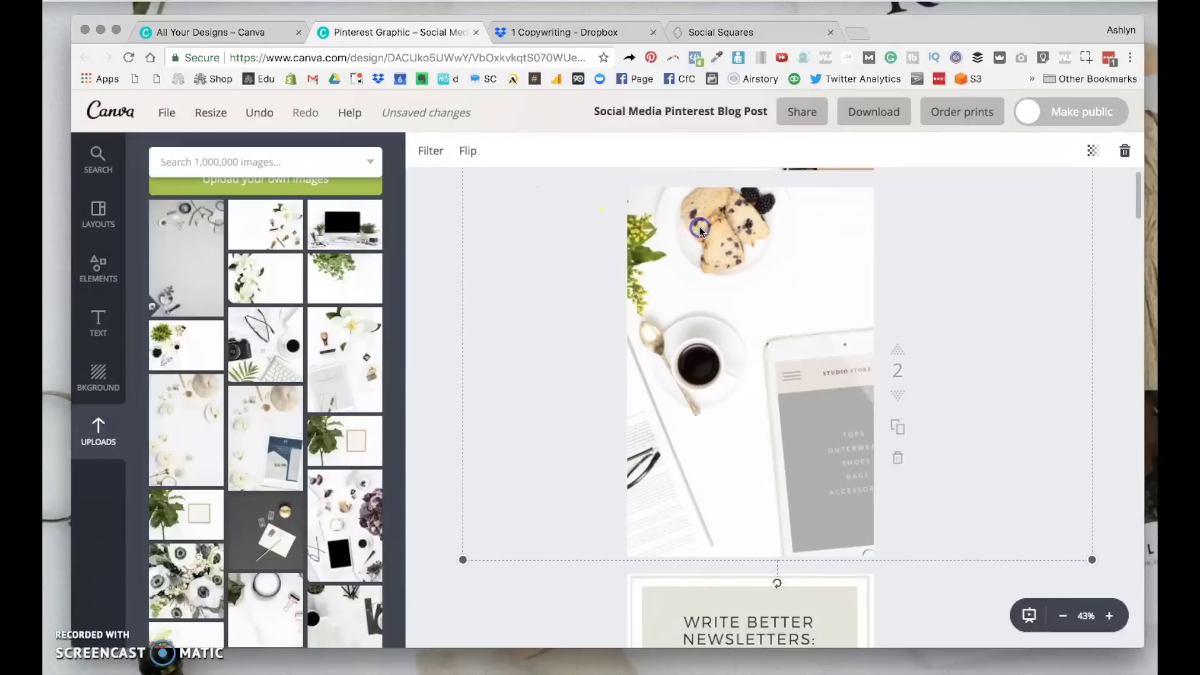
{"action": "left_click_drag", "start_coordinate": [815, 367], "coordinate": [836, 339]}
{"action": "left_click", "coordinate": [719, 411]}
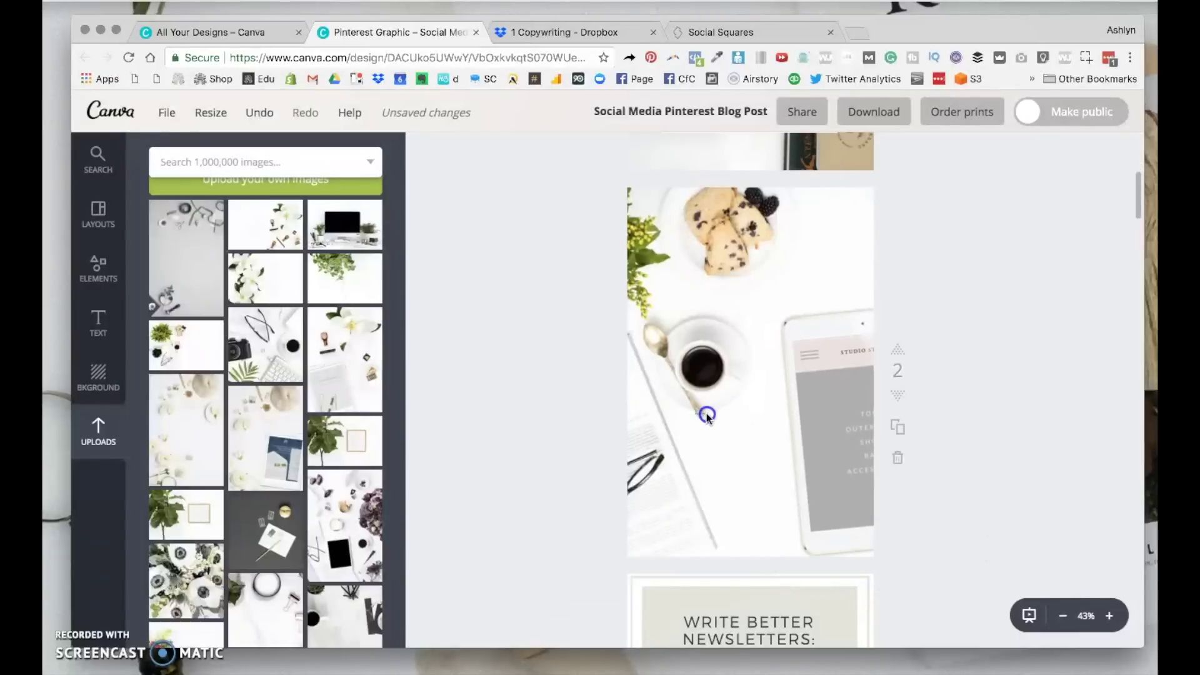
{"action": "left_click_drag", "start_coordinate": [704, 410], "coordinate": [697, 394]}
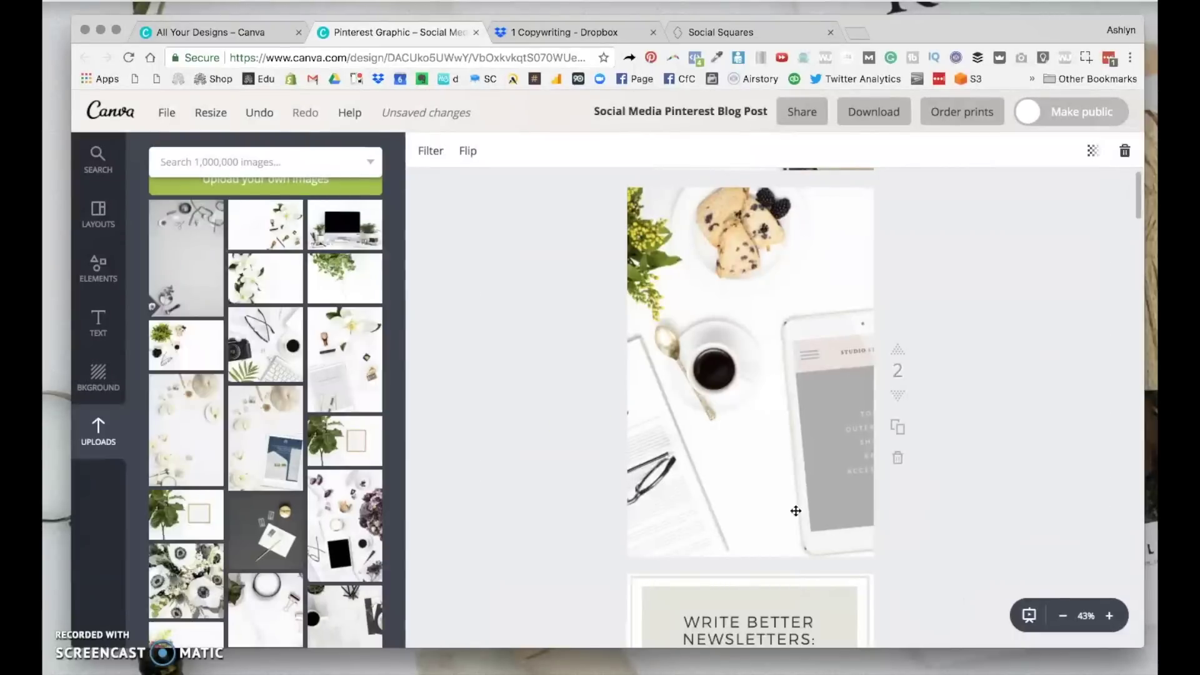
- Close the From SCS folder and open the Opt-ins uploads folder
{"action": "left_click", "coordinate": [479, 417]}
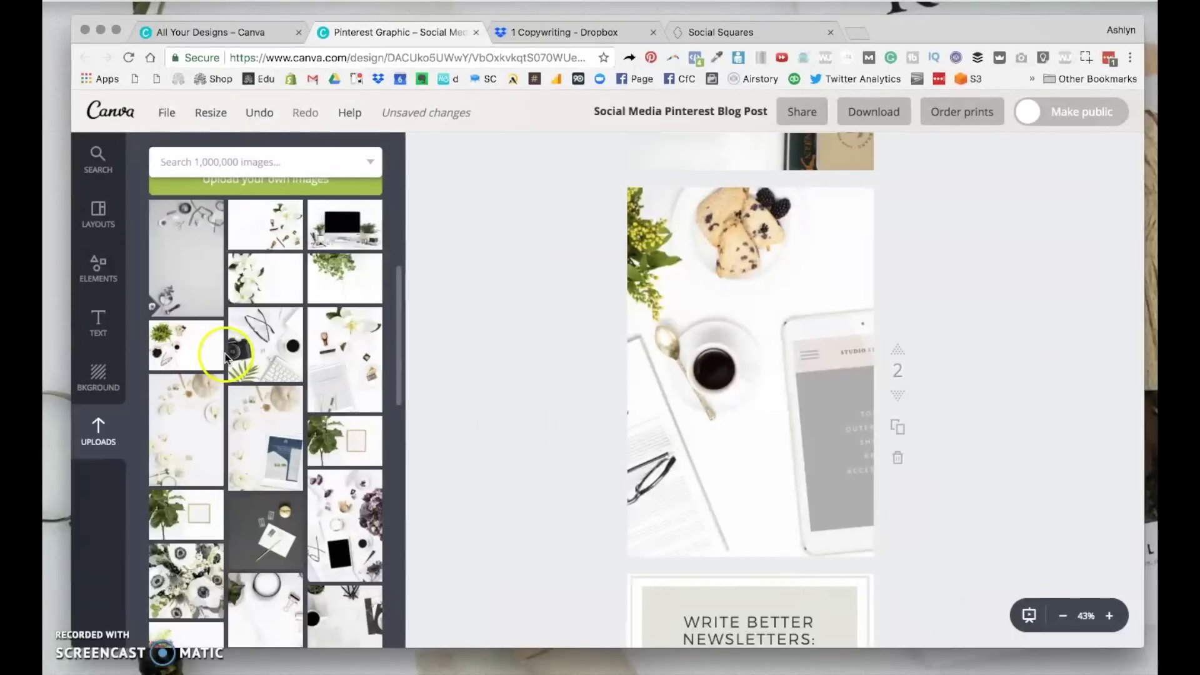
{"action": "scroll", "coordinate": [262, 342], "scroll_direction": "up", "scroll_amount": 5}
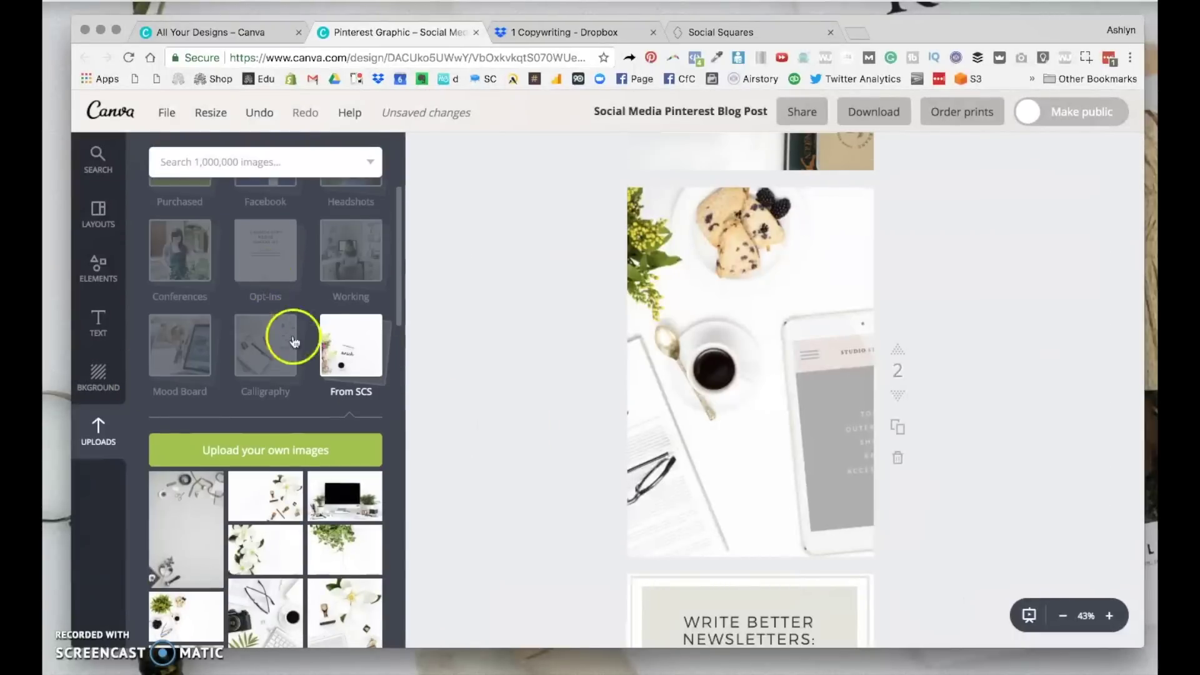
{"action": "left_click", "coordinate": [341, 346]}
{"action": "left_click", "coordinate": [263, 263]}
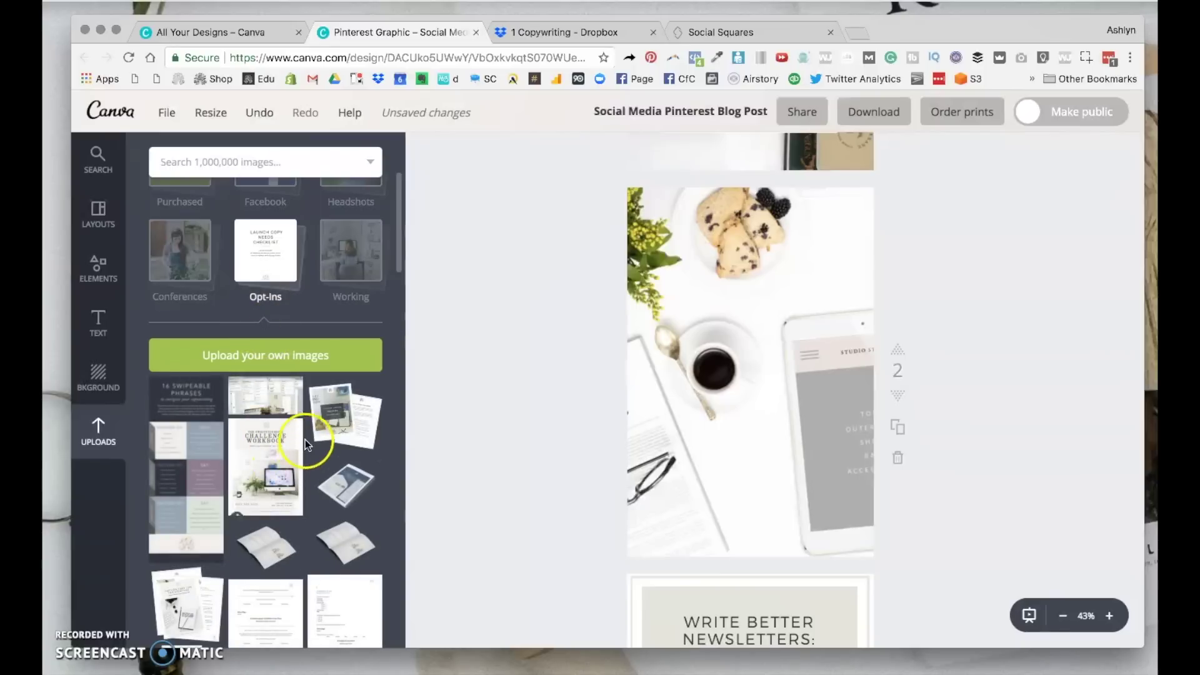
- Add the Challenge Workbook image, then resize it and tilt it slightly onto the tablet
{"action": "left_click", "coordinate": [269, 448]}
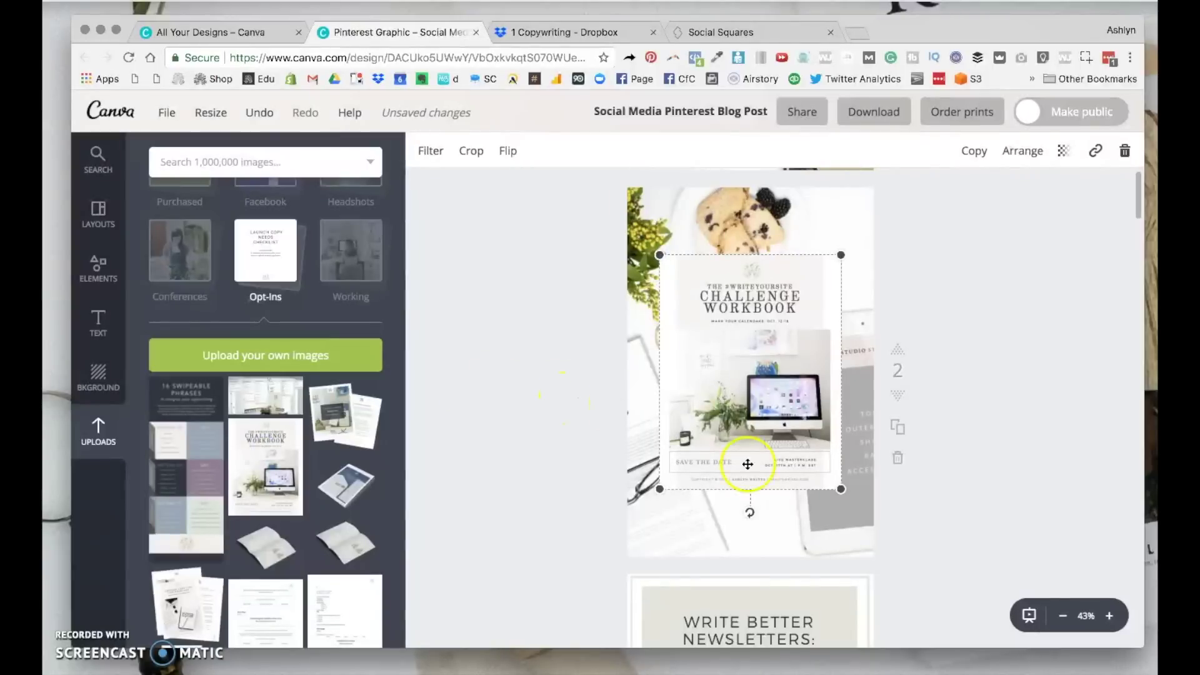
{"action": "left_click_drag", "start_coordinate": [843, 496], "coordinate": [793, 459]}
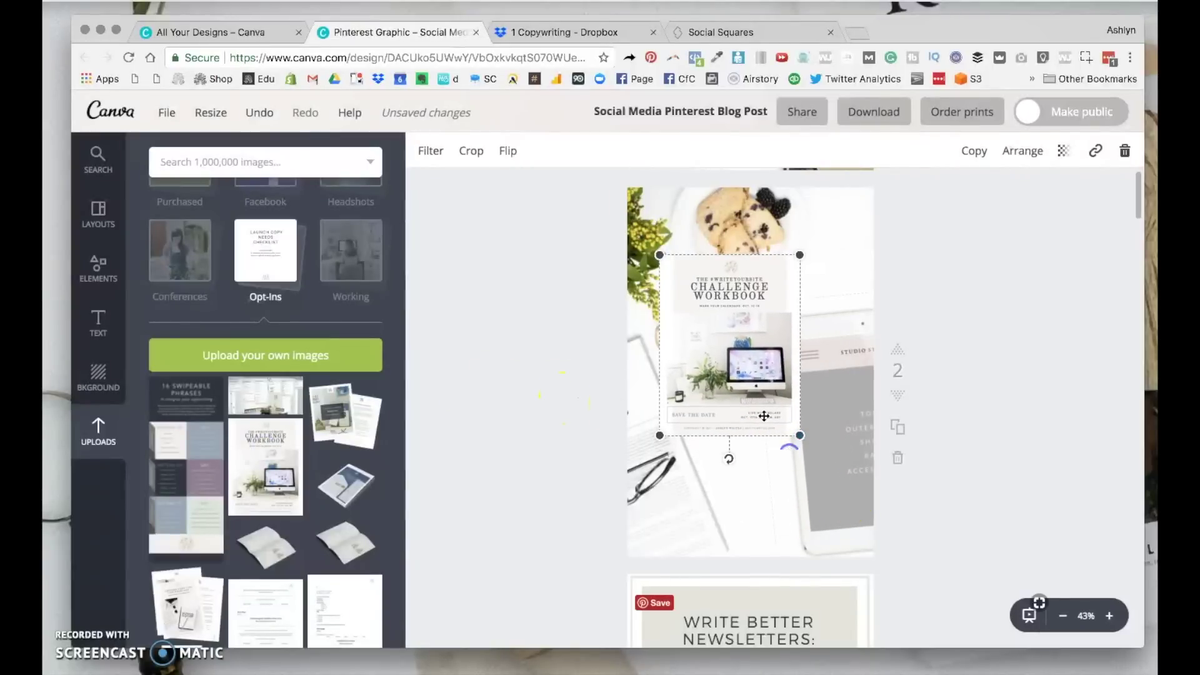
{"action": "mouse_move", "coordinate": [741, 395]}
{"action": "left_mouse_down"}
{"action": "mouse_move", "coordinate": [873, 453]}
{"action": "mouse_move", "coordinate": [869, 427]}
{"action": "left_mouse_up"}
{"action": "left_click_drag", "start_coordinate": [884, 530], "coordinate": [880, 533]}
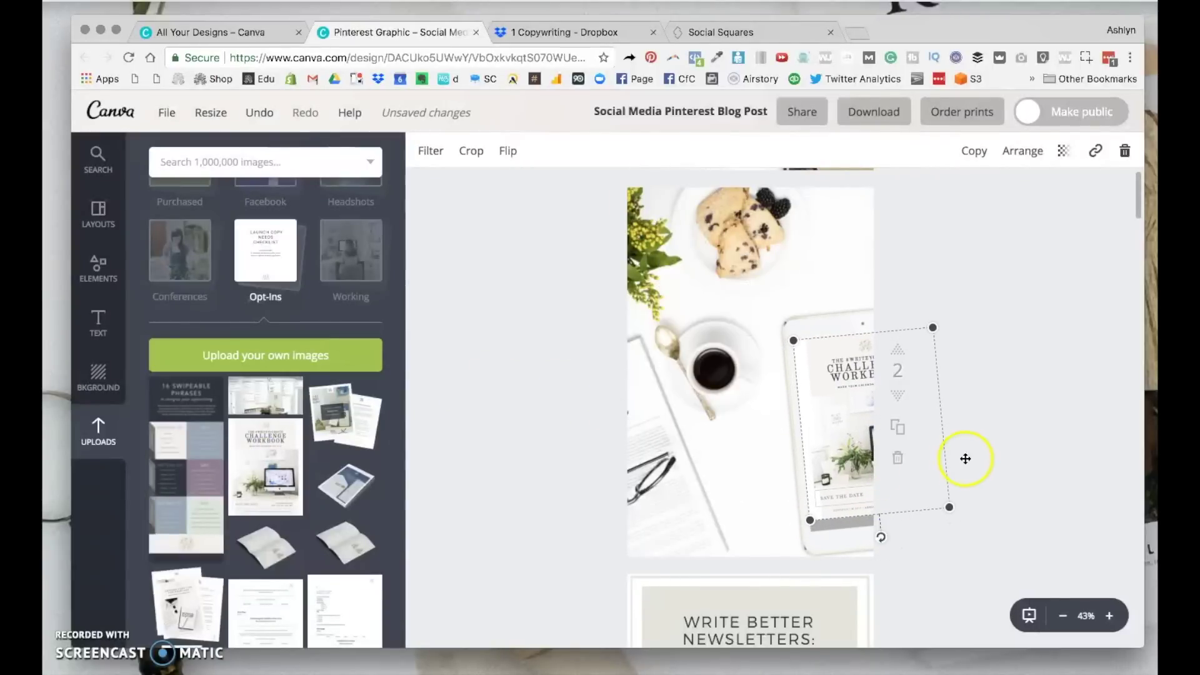
{"action": "left_click_drag", "start_coordinate": [950, 508], "coordinate": [960, 518]}
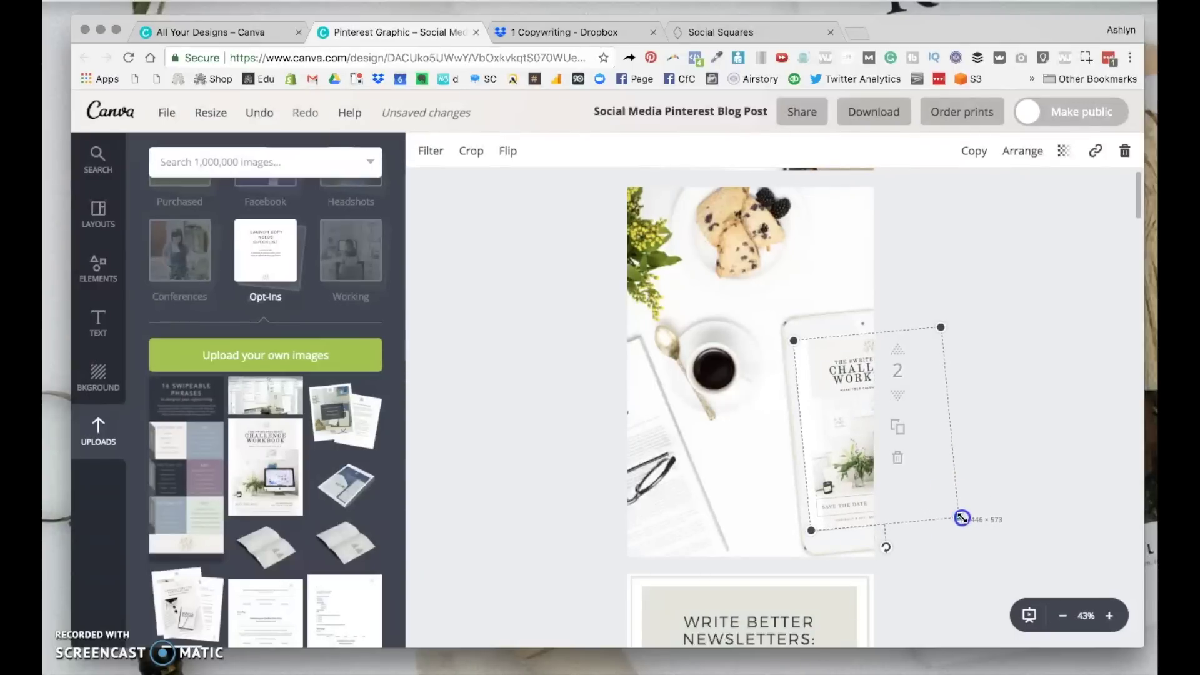
{"action": "left_click", "coordinate": [897, 541]}
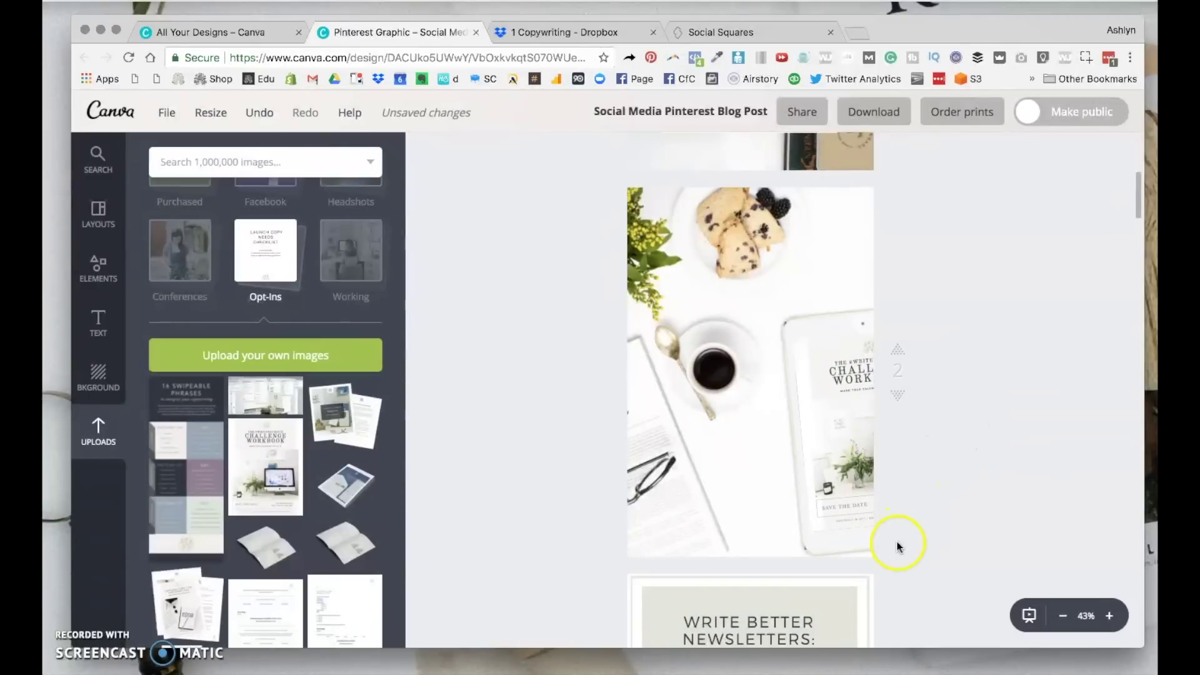
- Shift the background photo left and realign the workbook onto the tablet screen
{"action": "left_click", "coordinate": [729, 301]}
{"action": "left_click_drag", "start_coordinate": [728, 301], "coordinate": [720, 272]}
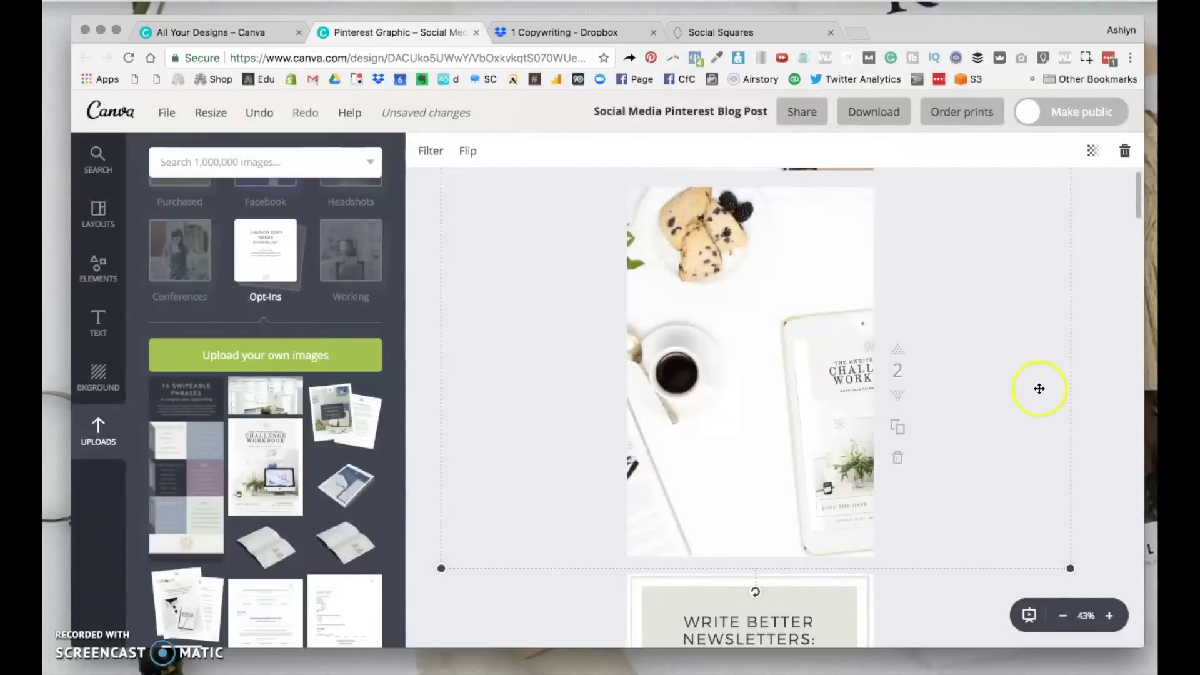
{"action": "left_click", "coordinate": [970, 322]}
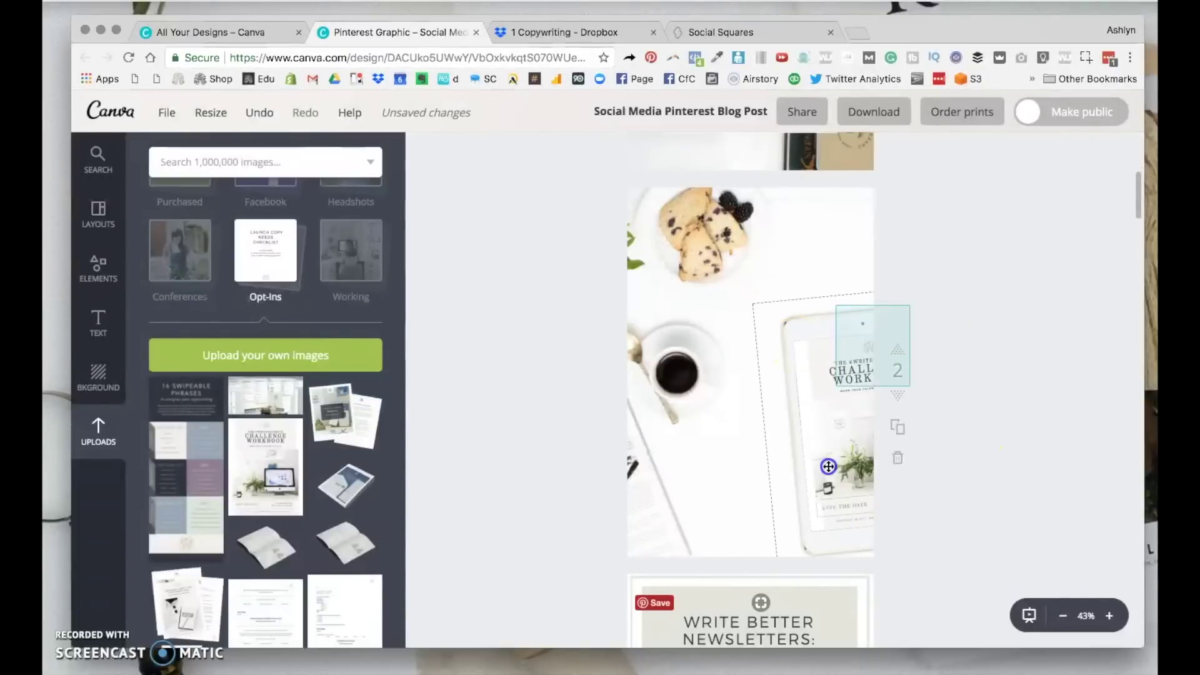
{"action": "left_click_drag", "start_coordinate": [828, 467], "coordinate": [798, 439]}
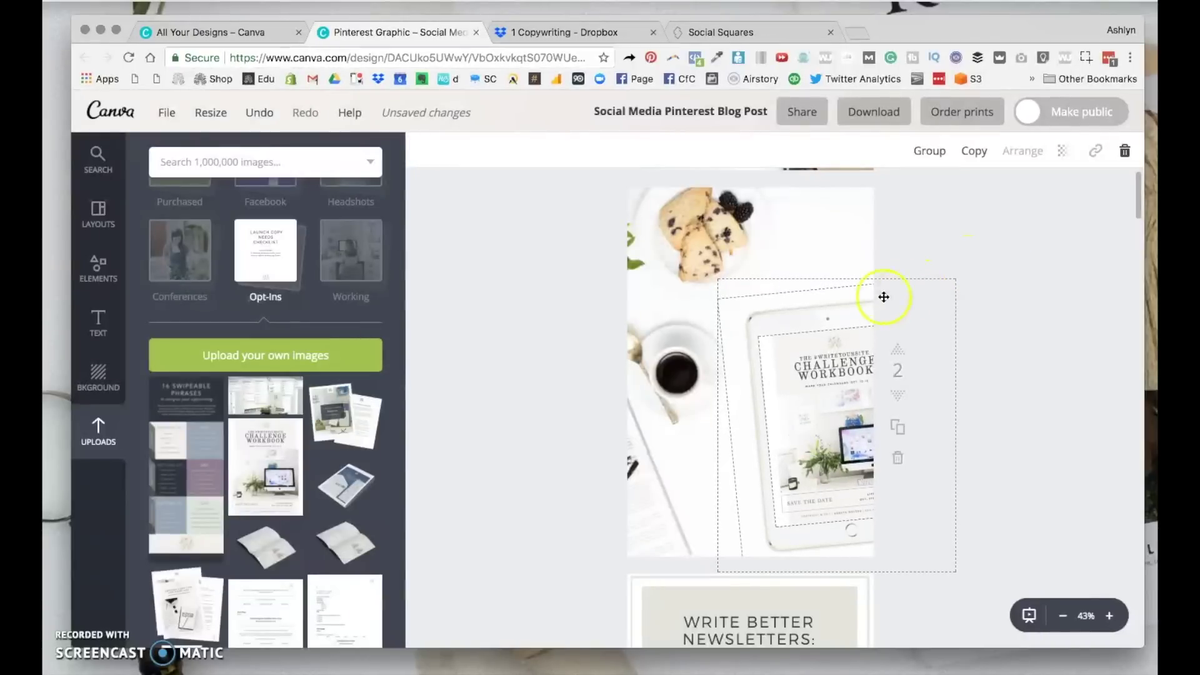
{"action": "left_click_drag", "start_coordinate": [867, 298], "coordinate": [861, 301]}
{"action": "left_click", "coordinate": [927, 248]}
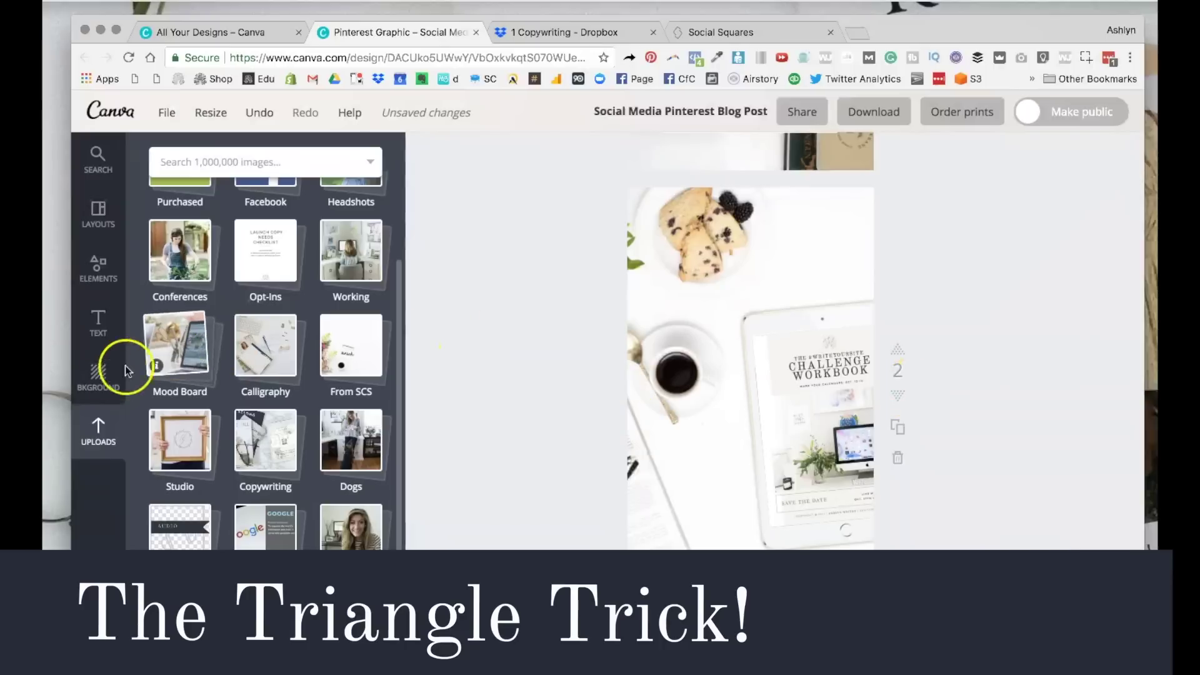
- In Elements > Shapes, add a triangle and delete it as unwanted
{"action": "left_click", "coordinate": [100, 265]}
{"action": "left_click", "coordinate": [180, 336]}
{"action": "scroll", "coordinate": [236, 415], "scroll_direction": "down", "scroll_amount": 5}
{"action": "scroll", "coordinate": [236, 416], "scroll_direction": "down", "scroll_amount": 5}
{"action": "scroll", "coordinate": [216, 460], "scroll_direction": "down", "scroll_amount": 2}
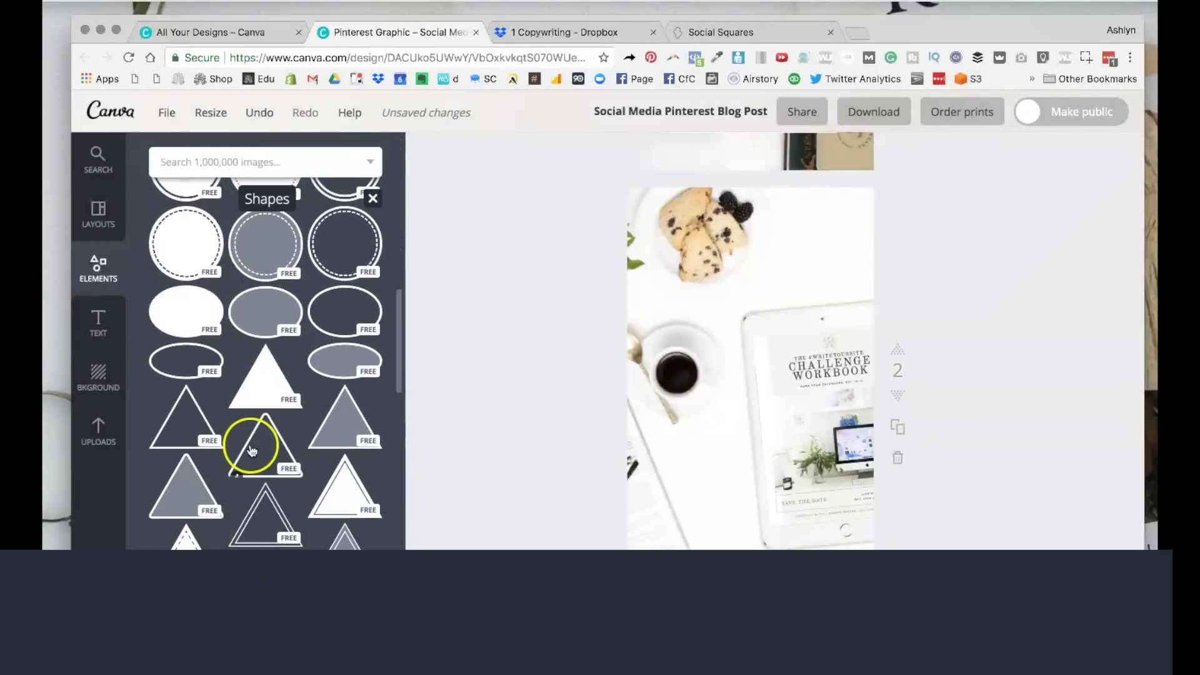
{"action": "left_click", "coordinate": [261, 387]}
{"action": "key", "text": "Delete"}
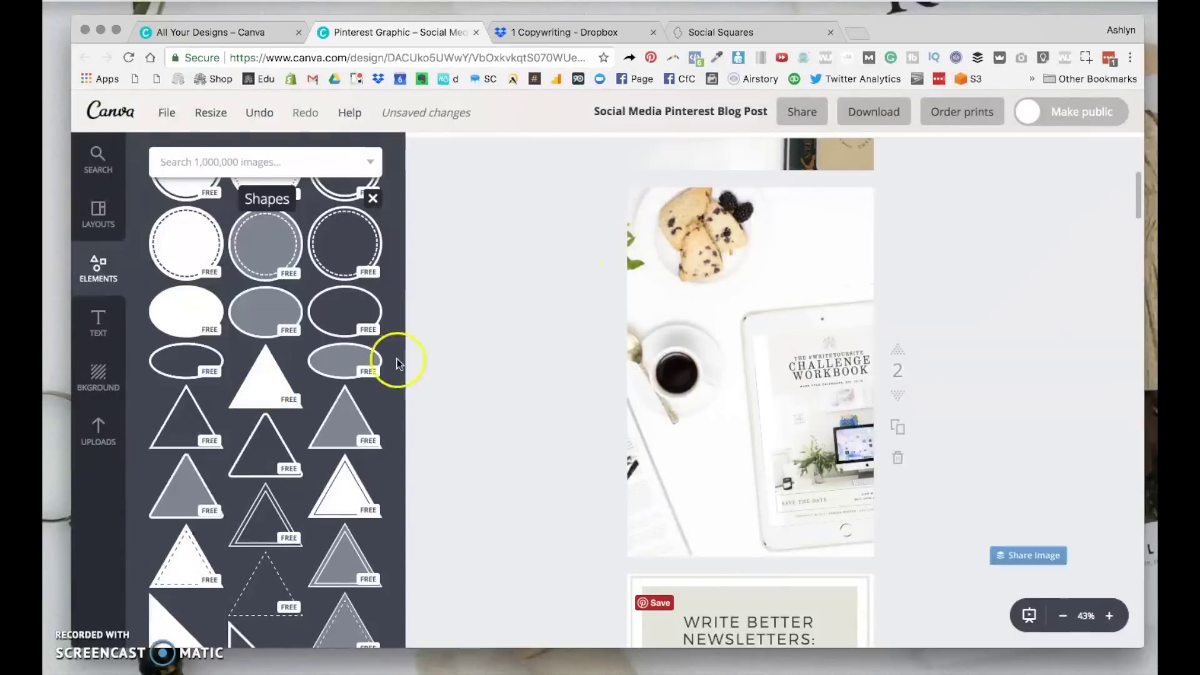
{"action": "scroll", "coordinate": [313, 394], "scroll_direction": "down", "scroll_amount": 3}
{"action": "scroll", "coordinate": [247, 415], "scroll_direction": "down", "scroll_amount": 2}
- Add a right triangle, colour it white, and rotate and position it over the tablet
{"action": "left_click", "coordinate": [175, 425]}
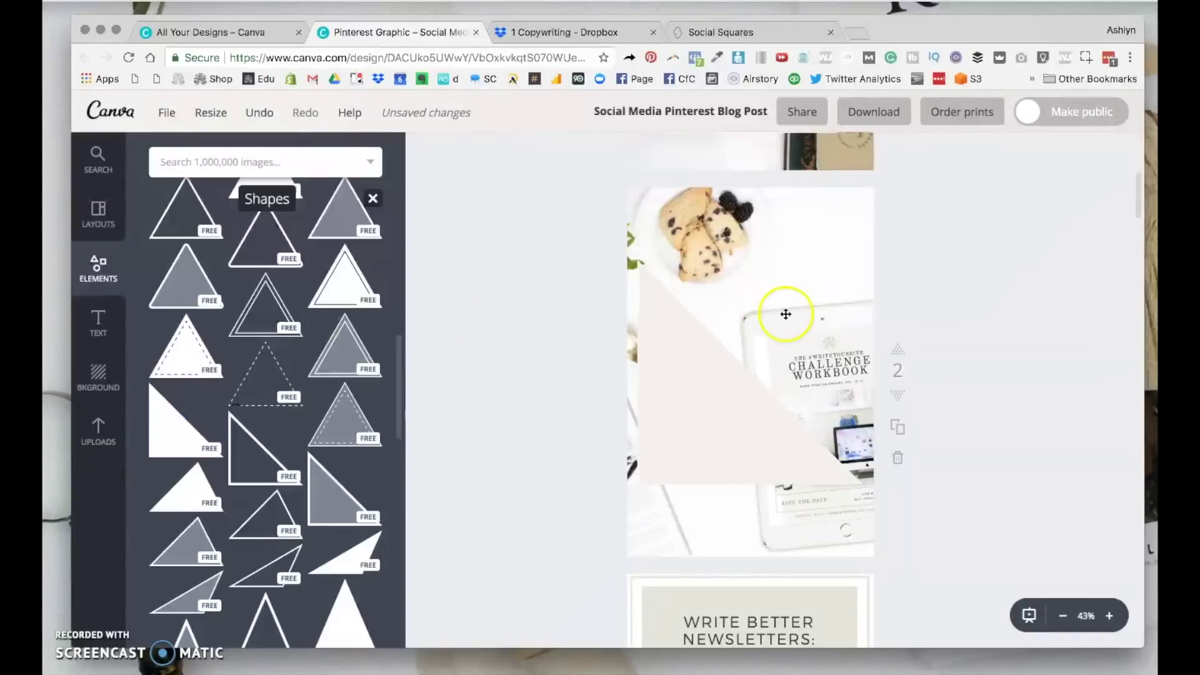
{"action": "mouse_move", "coordinate": [748, 511]}
{"action": "left_mouse_down"}
{"action": "mouse_move", "coordinate": [754, 241]}
{"action": "mouse_move", "coordinate": [741, 252]}
{"action": "mouse_move", "coordinate": [791, 308]}
{"action": "mouse_move", "coordinate": [746, 302]}
{"action": "left_mouse_up"}
{"action": "left_click", "coordinate": [426, 157]}
{"action": "left_click", "coordinate": [435, 348]}
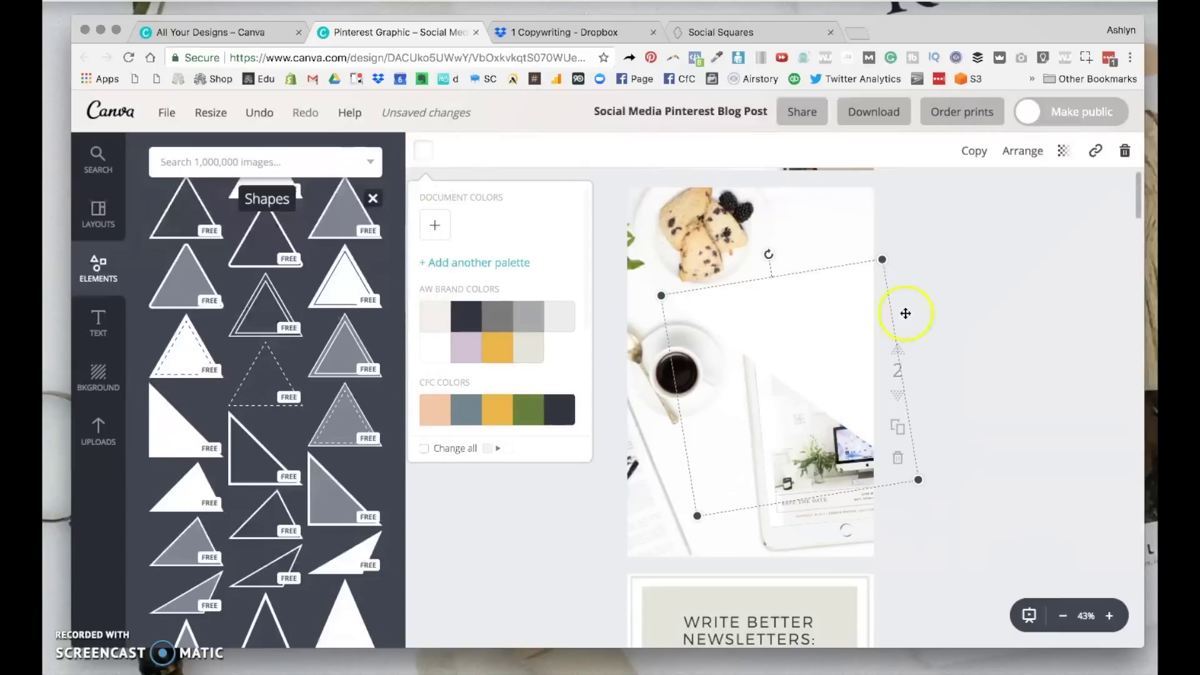
{"action": "left_click_drag", "start_coordinate": [891, 328], "coordinate": [876, 315]}
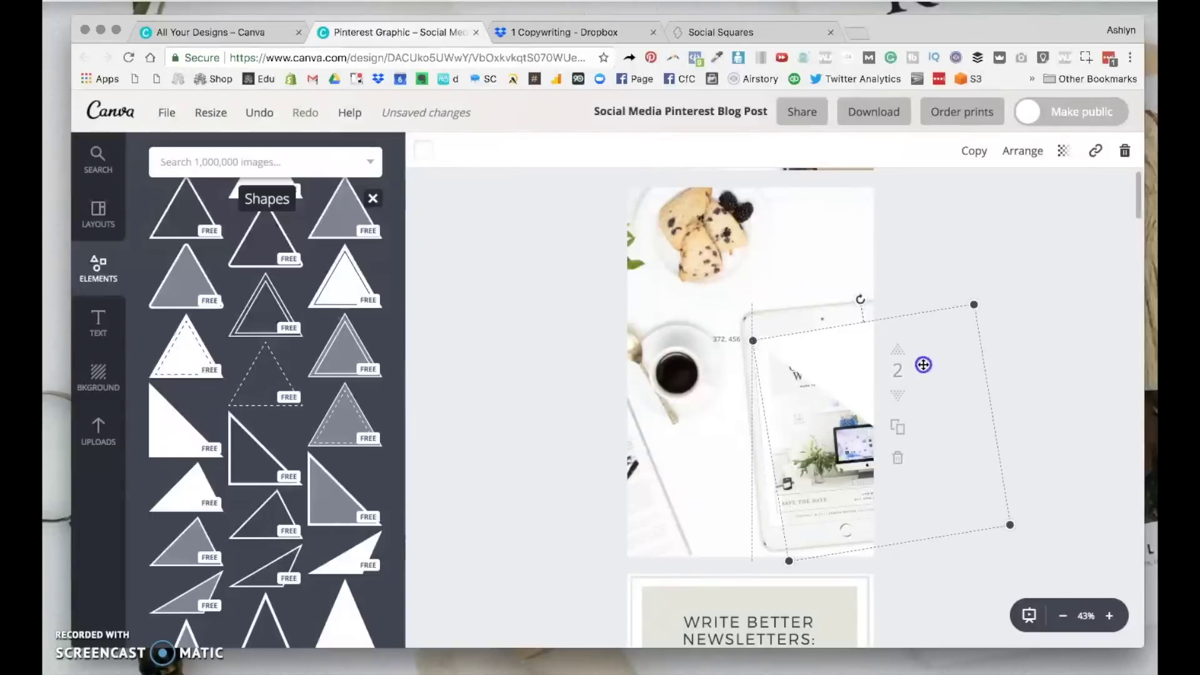
{"action": "left_click_drag", "start_coordinate": [859, 305], "coordinate": [830, 363]}
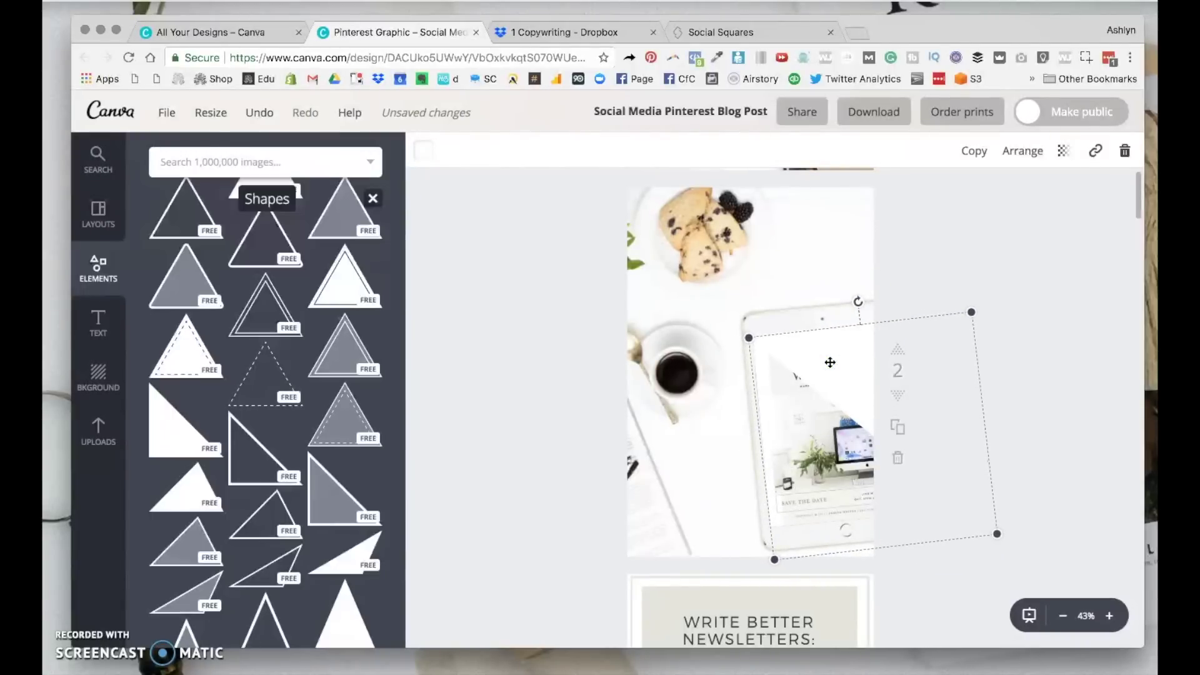
{"action": "left_click", "coordinate": [985, 255]}
{"action": "left_click_drag", "start_coordinate": [825, 350], "coordinate": [831, 353]}
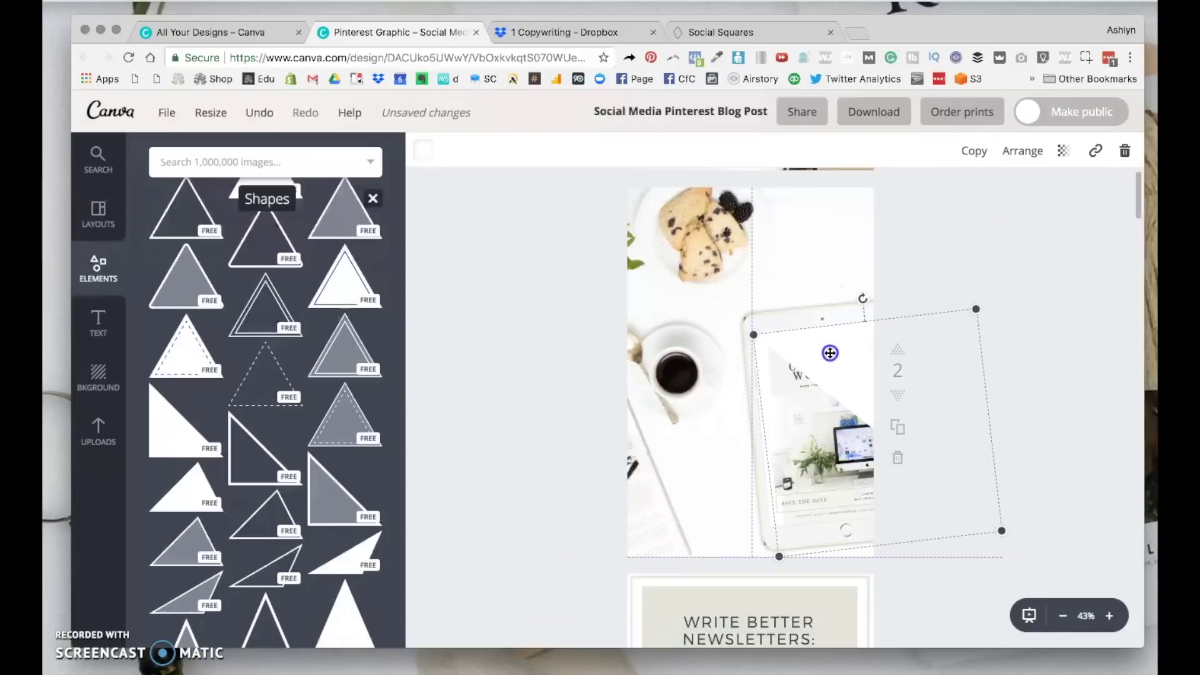
{"action": "left_click", "coordinate": [928, 255]}
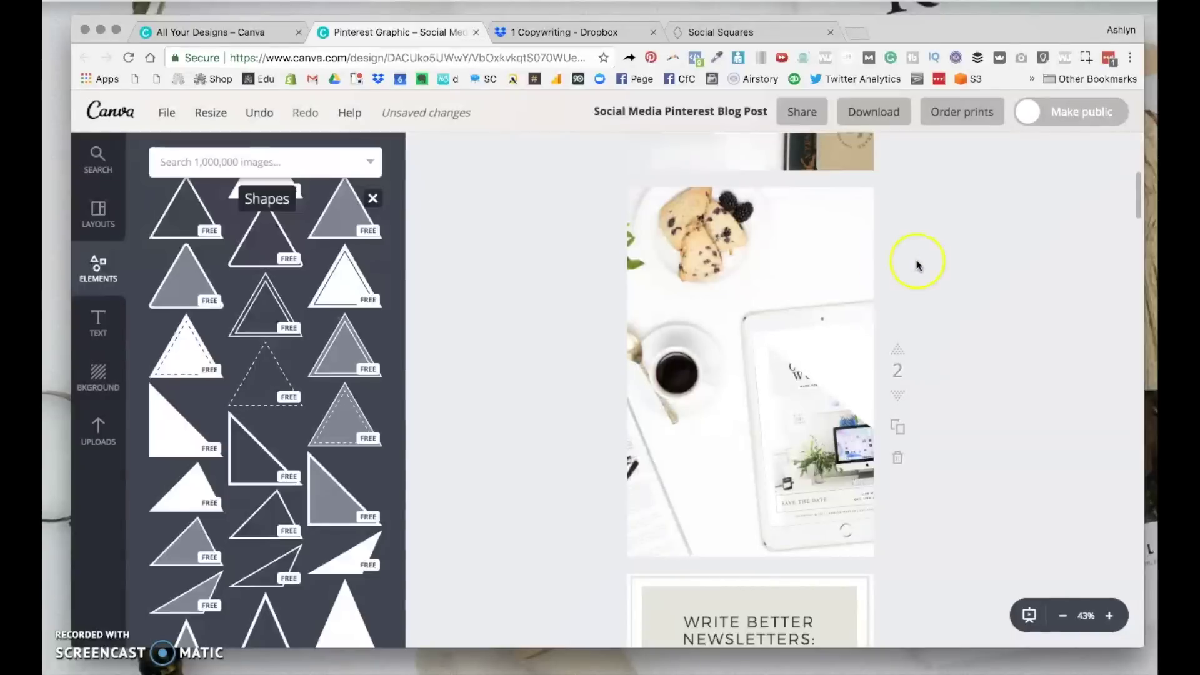
{"action": "left_click", "coordinate": [836, 335]}
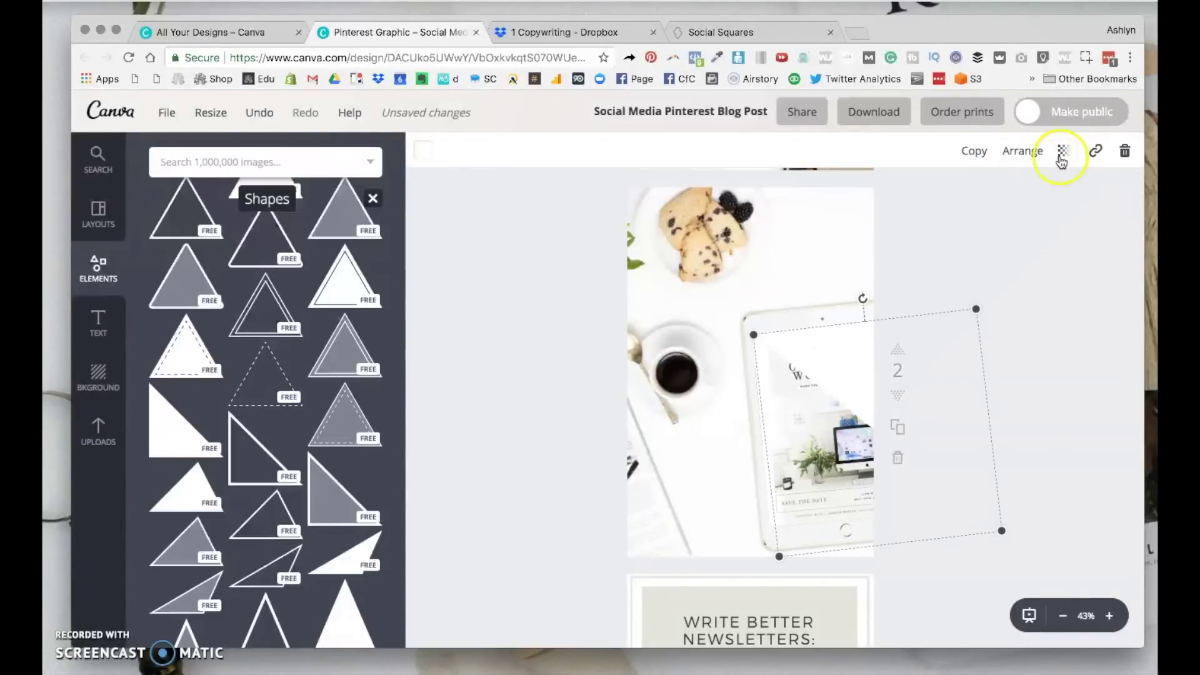
- Lower the white triangle's transparency to about 57, previewing the see-through effect
{"action": "left_click", "coordinate": [1060, 156]}
{"action": "left_click", "coordinate": [965, 197]}
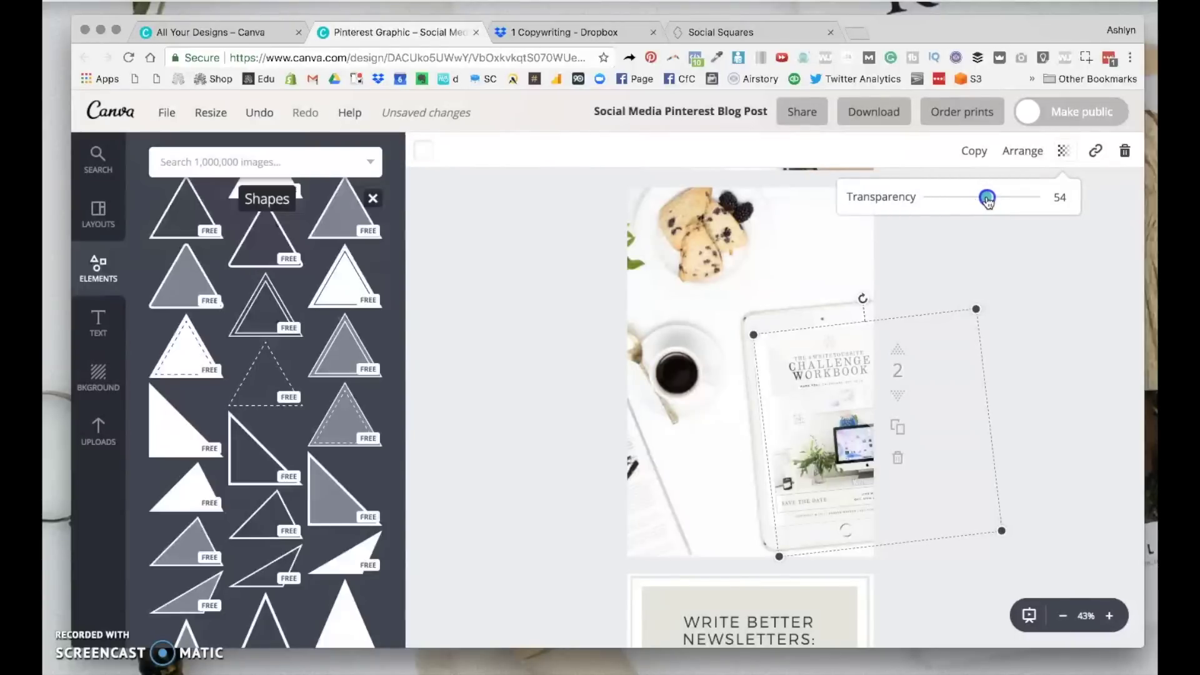
{"action": "left_click", "coordinate": [1012, 272]}
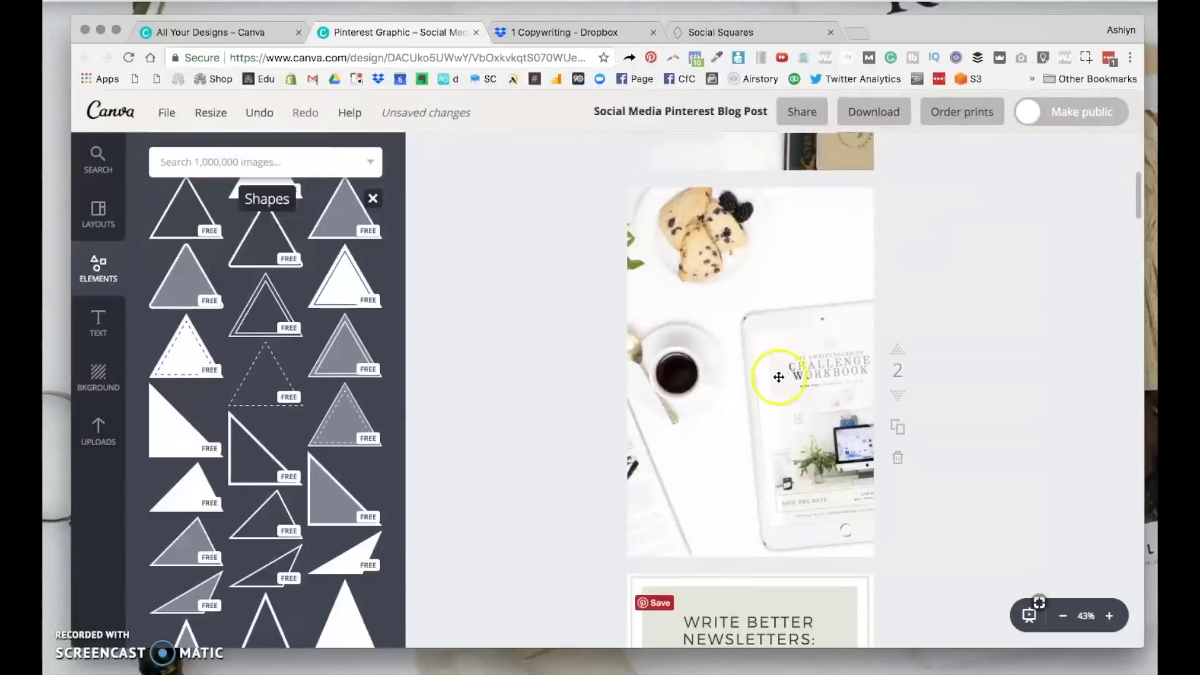
{"action": "left_click", "coordinate": [831, 360]}
{"action": "left_click", "coordinate": [1067, 153]}
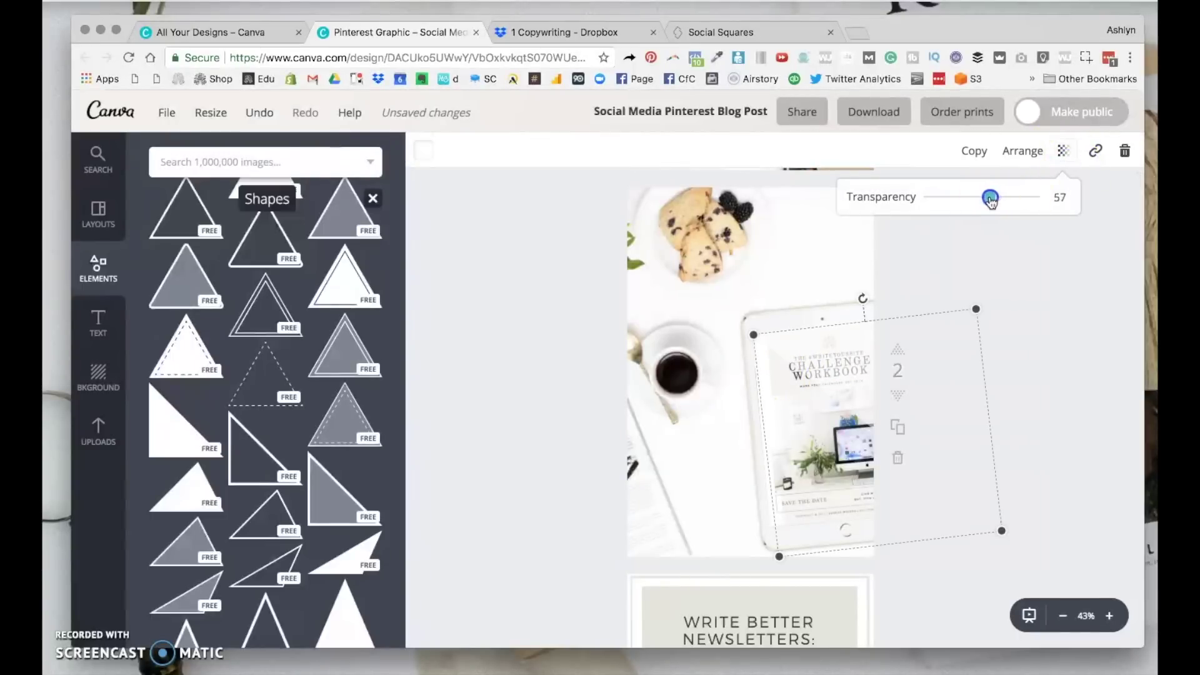
{"action": "left_click", "coordinate": [1036, 290]}
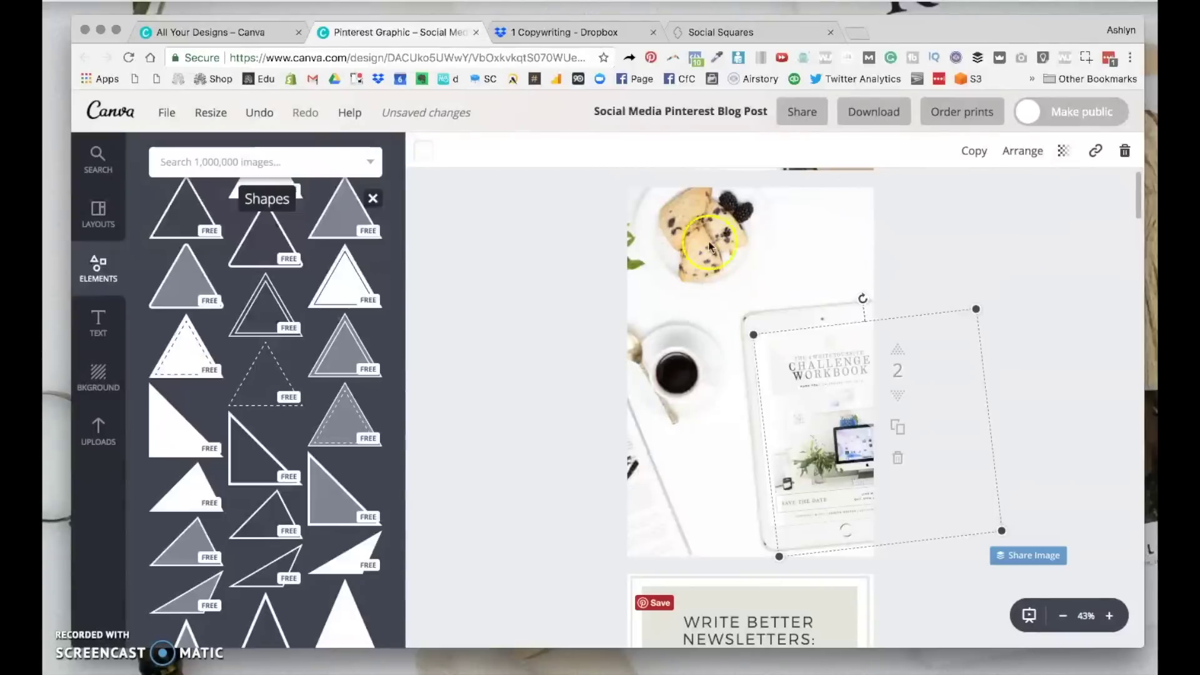
{"action": "left_click", "coordinate": [997, 247]}
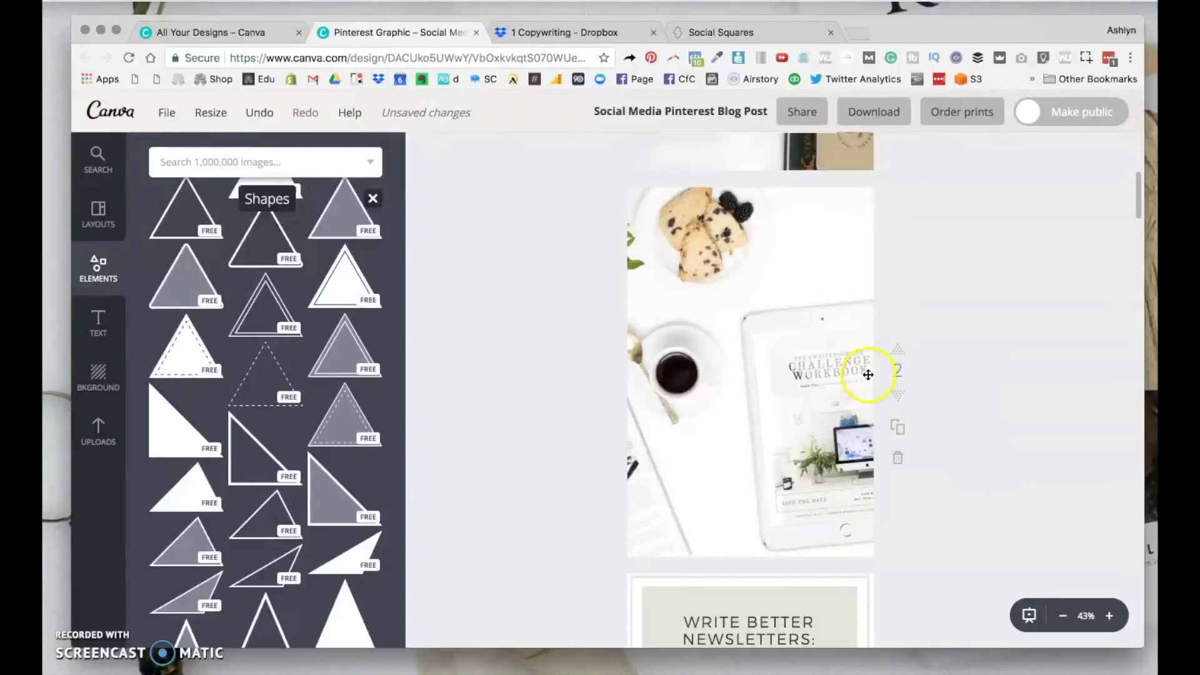
{"action": "left_click", "coordinate": [559, 244]}
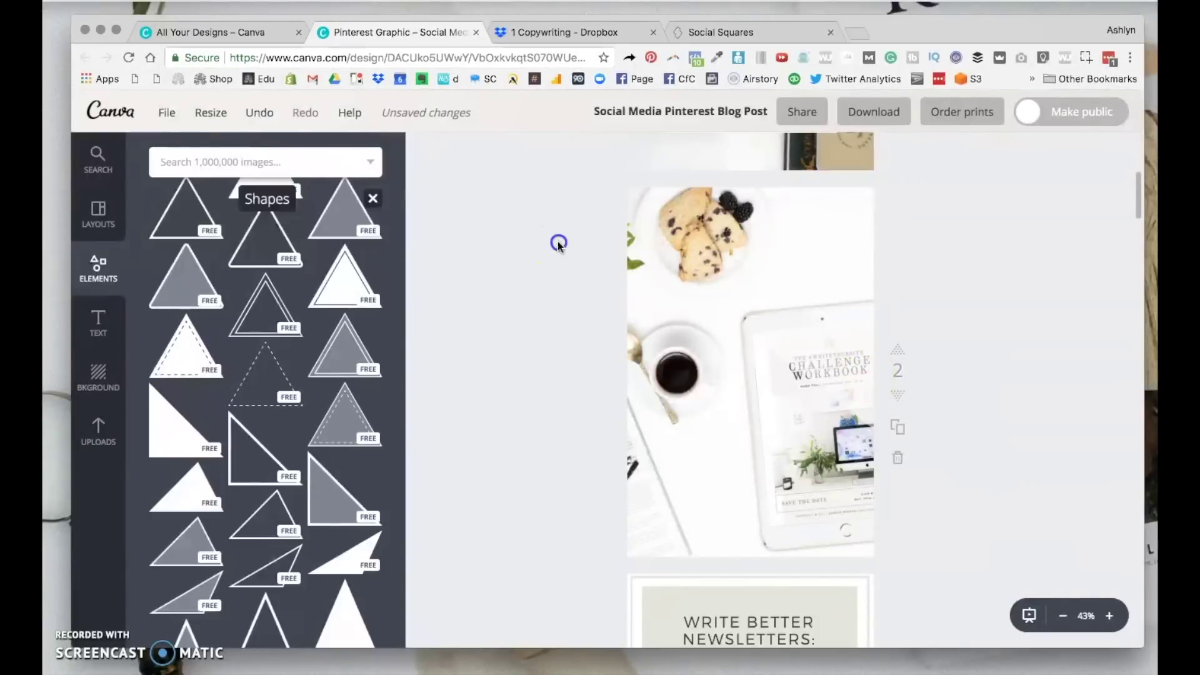
- Delete the cookie-and-coffee photo and add the From SCS floral flat-lay, enlarged to fill page 2
{"action": "left_click", "coordinate": [102, 422]}
{"action": "scroll", "coordinate": [258, 380], "scroll_direction": "up", "scroll_amount": 2}
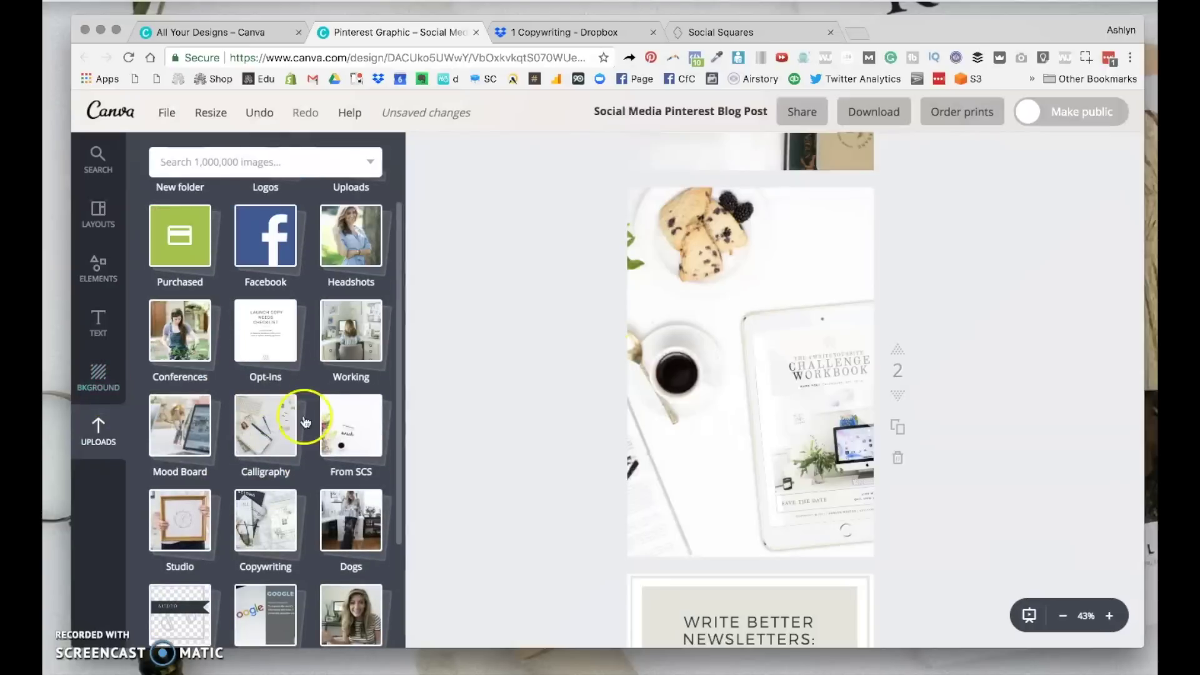
{"action": "left_click", "coordinate": [358, 424]}
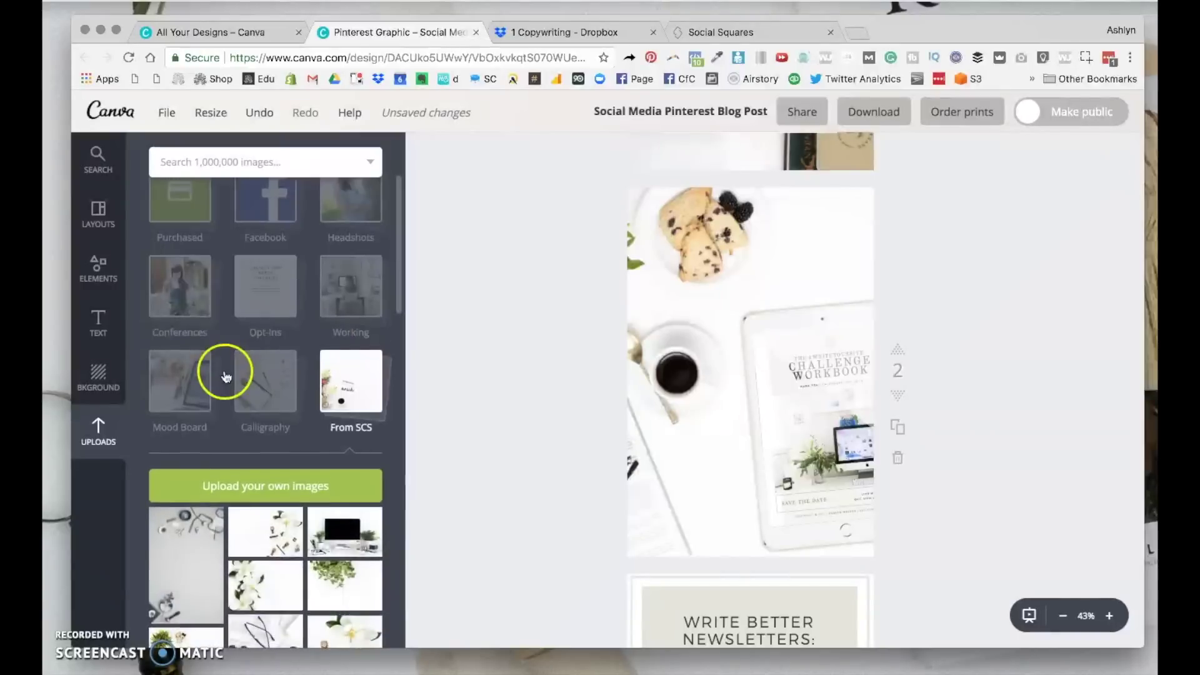
{"action": "scroll", "coordinate": [223, 369], "scroll_direction": "down", "scroll_amount": 2}
{"action": "left_click", "coordinate": [720, 246]}
{"action": "key", "text": "Delete"}
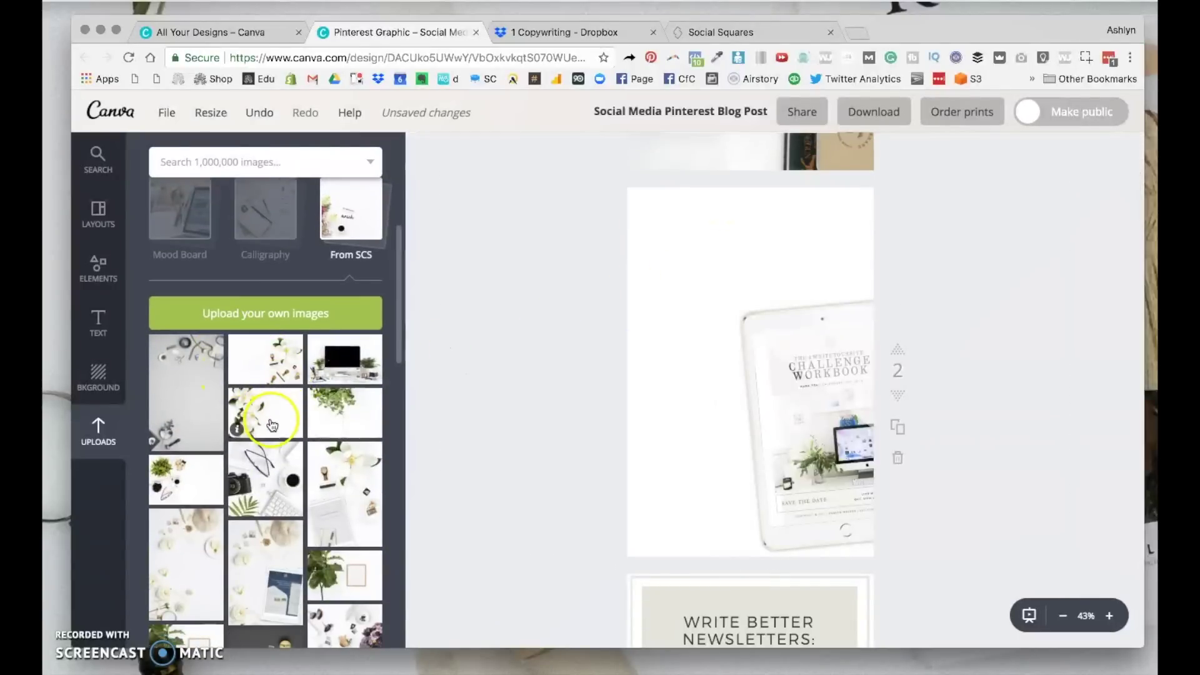
{"action": "scroll", "coordinate": [270, 499], "scroll_direction": "down", "scroll_amount": 2}
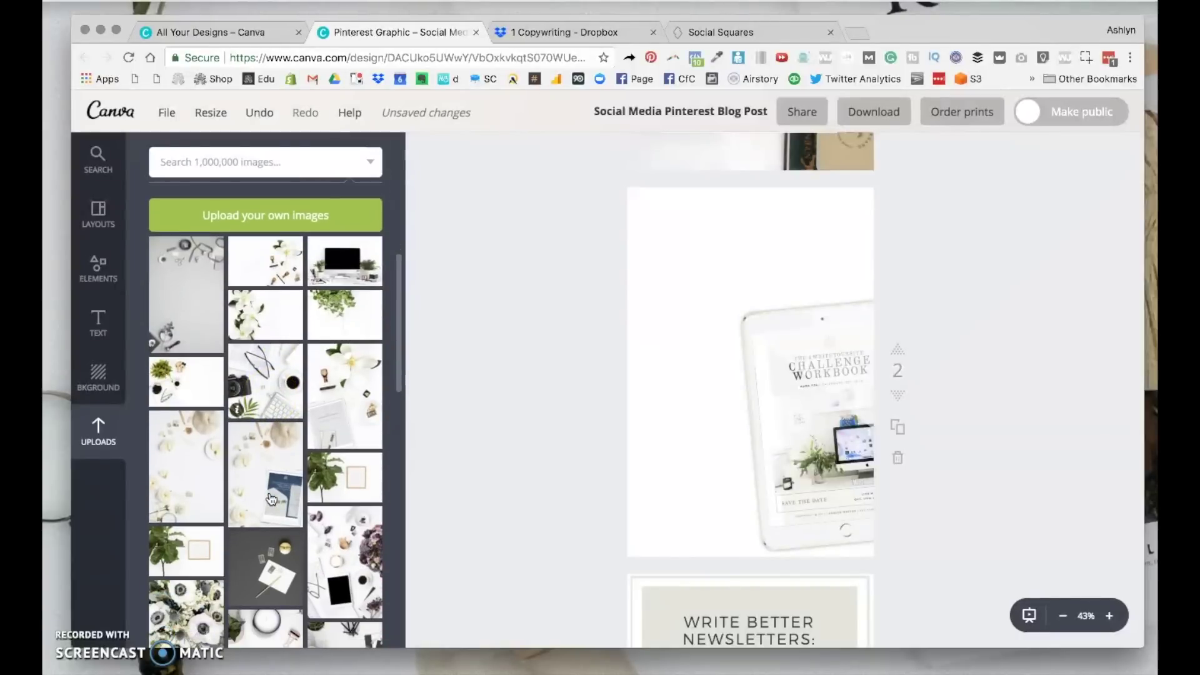
{"action": "left_click", "coordinate": [183, 482]}
{"action": "left_click_drag", "start_coordinate": [795, 370], "coordinate": [761, 355]}
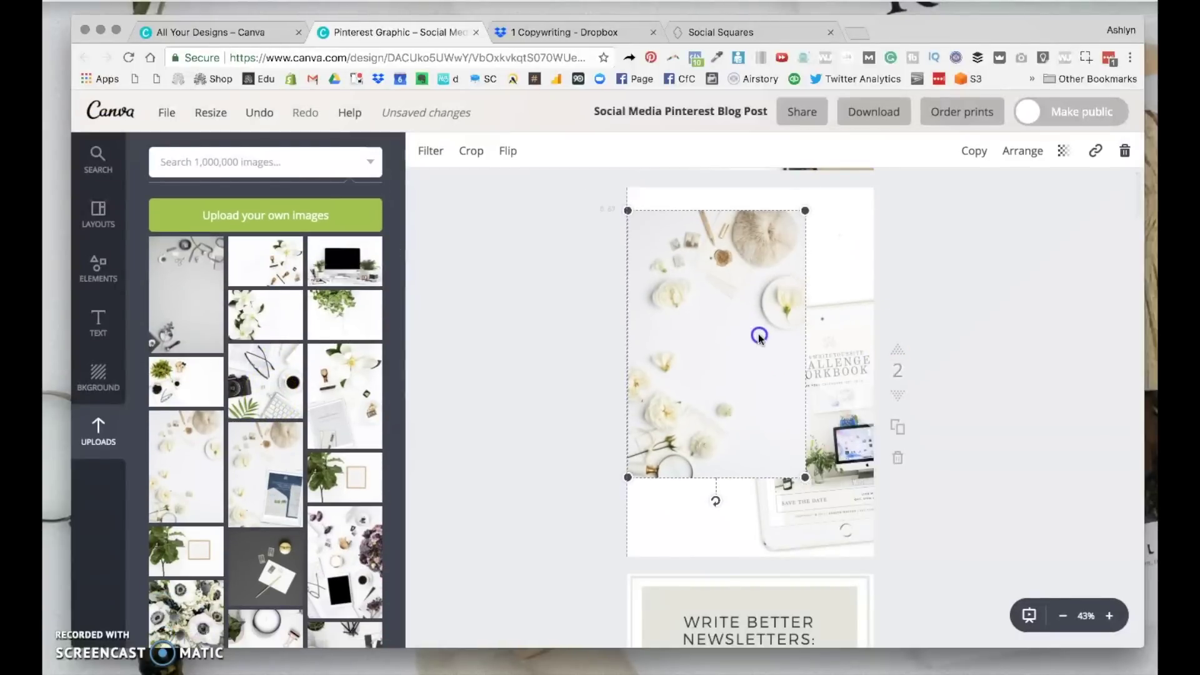
{"action": "mouse_move", "coordinate": [780, 447]}
{"action": "left_mouse_down"}
{"action": "mouse_move", "coordinate": [914, 576]}
{"action": "mouse_move", "coordinate": [904, 631]}
{"action": "left_mouse_up"}
{"action": "left_click", "coordinate": [956, 299]}
- Shrink the tablet, move it near the bottom left, and give it a slight tilt
{"action": "left_click_drag", "start_coordinate": [971, 330], "coordinate": [804, 500]}
{"action": "mouse_move", "coordinate": [715, 519]}
{"action": "left_mouse_down"}
{"action": "mouse_move", "coordinate": [649, 554]}
{"action": "mouse_move", "coordinate": [667, 553]}
{"action": "left_mouse_up"}
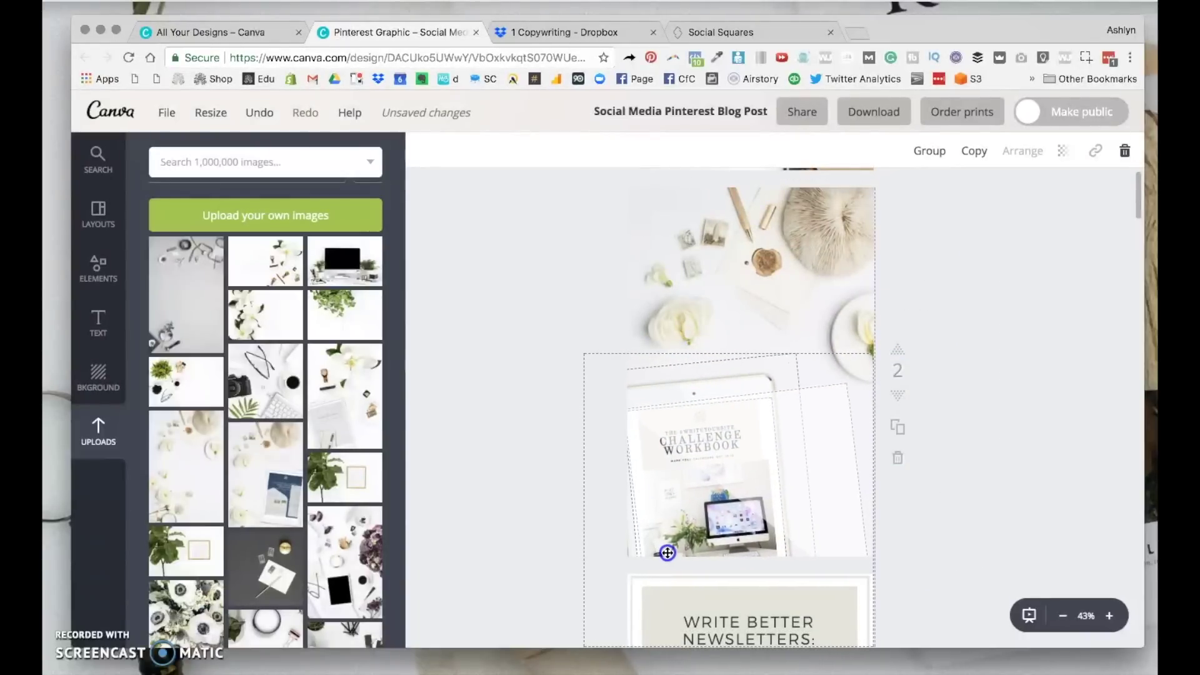
{"action": "left_click", "coordinate": [978, 424]}
{"action": "left_click", "coordinate": [832, 454]}
{"action": "mouse_move", "coordinate": [810, 454]}
{"action": "left_mouse_down"}
{"action": "mouse_move", "coordinate": [750, 459]}
{"action": "mouse_move", "coordinate": [730, 475]}
{"action": "left_mouse_up"}
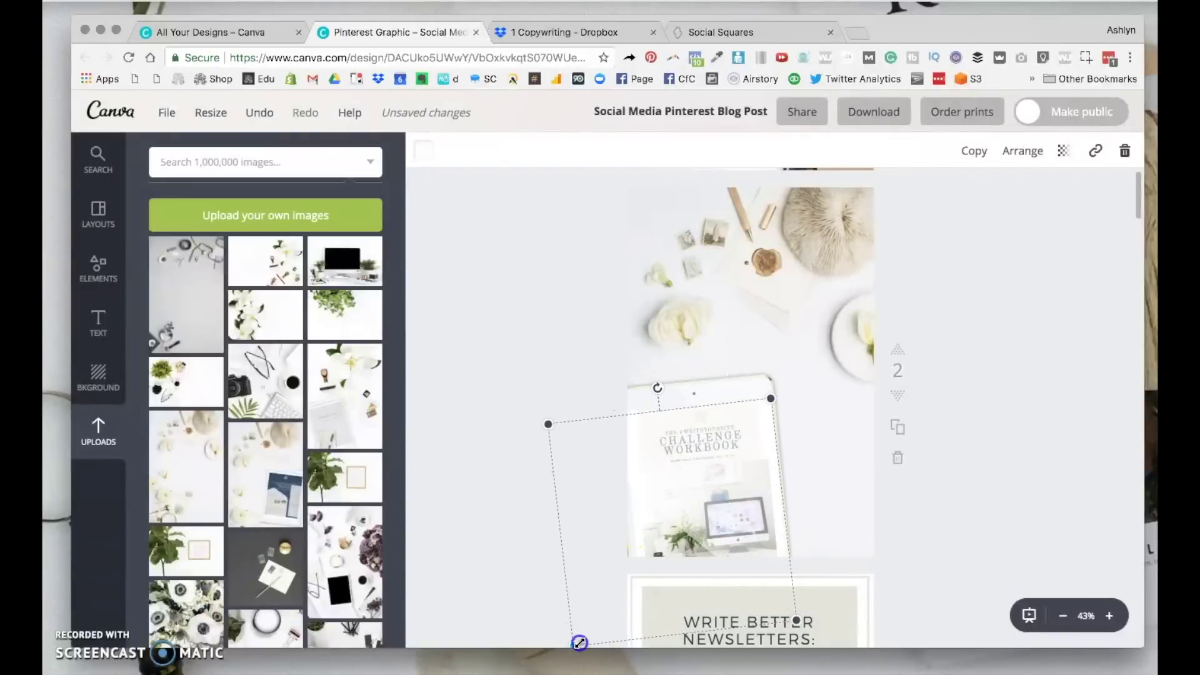
{"action": "left_click_drag", "start_coordinate": [586, 634], "coordinate": [634, 596]}
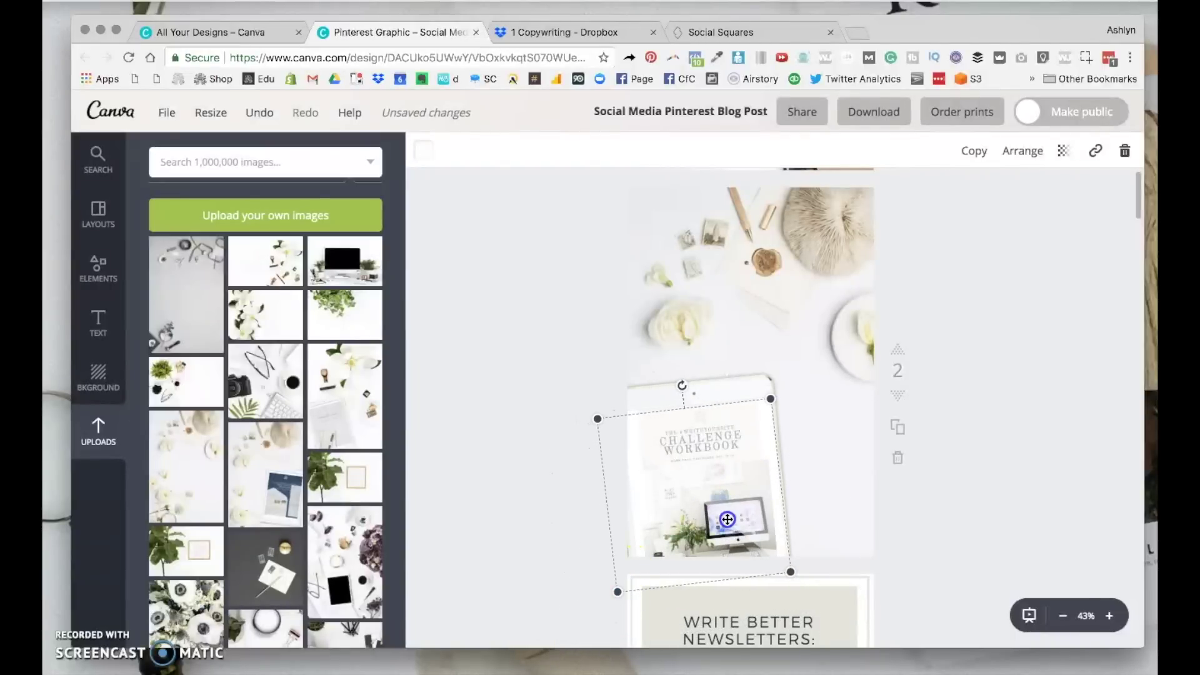
{"action": "mouse_move", "coordinate": [728, 518]}
{"action": "left_mouse_down"}
{"action": "mouse_move", "coordinate": [705, 475]}
{"action": "mouse_move", "coordinate": [772, 422]}
{"action": "mouse_move", "coordinate": [755, 433]}
{"action": "left_mouse_up"}
{"action": "left_click", "coordinate": [656, 447]}
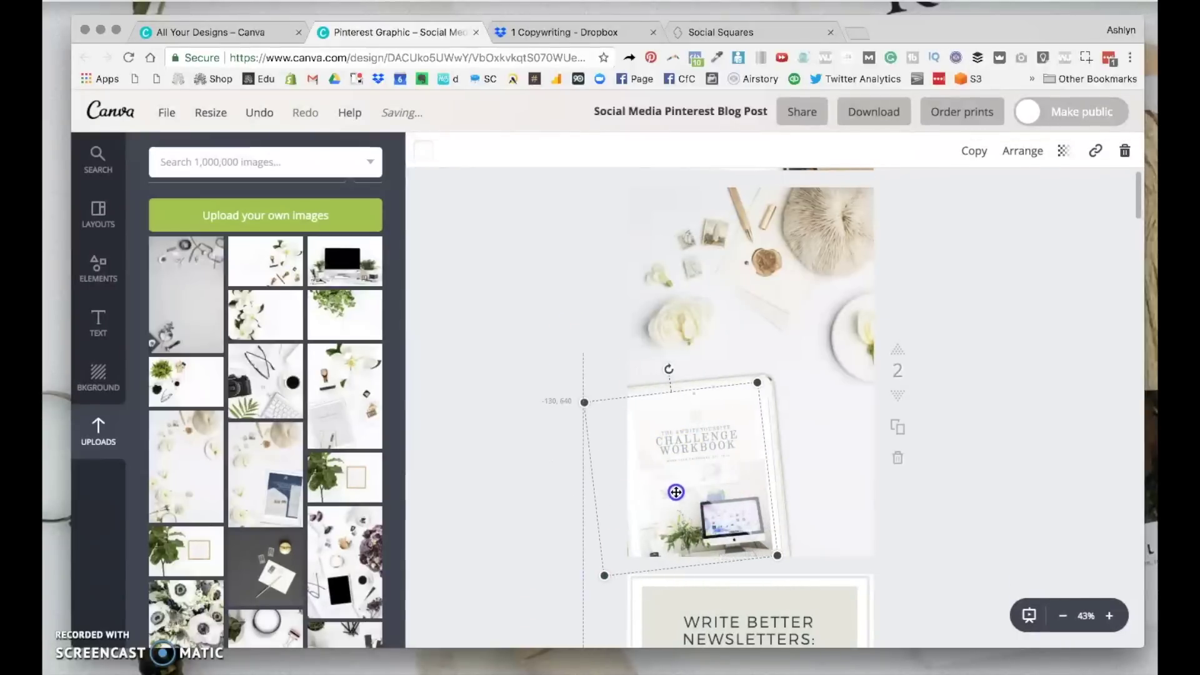
{"action": "left_click_drag", "start_coordinate": [629, 497], "coordinate": [686, 504]}
{"action": "left_click_drag", "start_coordinate": [672, 384], "coordinate": [676, 385]}
{"action": "left_click", "coordinate": [952, 405]}
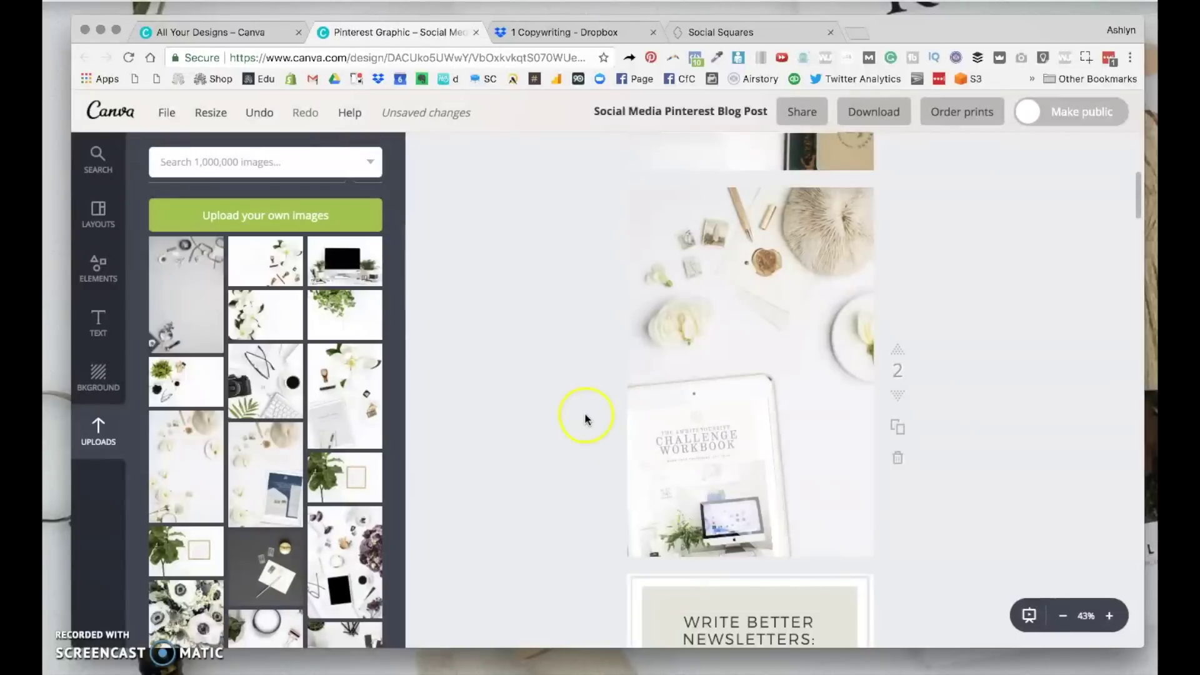
- Swap the floral photo for a desk/iMac photo enlarged to fill page 2
{"action": "left_click", "coordinate": [710, 294]}
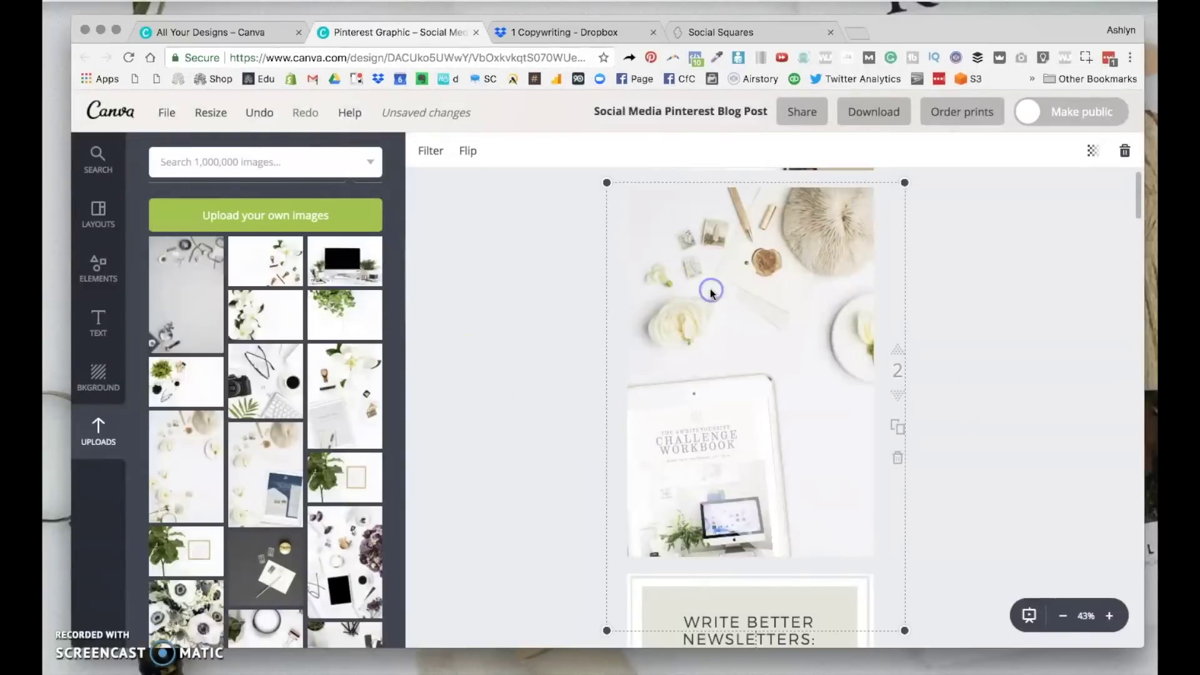
{"action": "left_click_drag", "start_coordinate": [647, 374], "coordinate": [416, 236]}
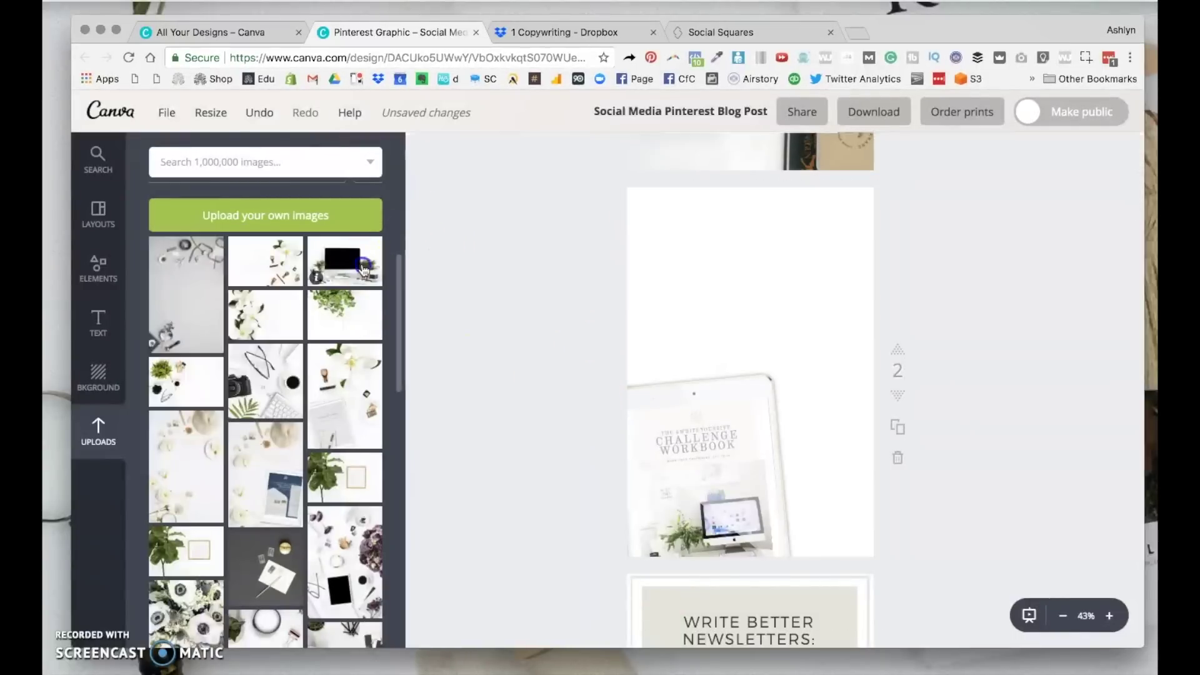
{"action": "left_click_drag", "start_coordinate": [342, 263], "coordinate": [849, 268]}
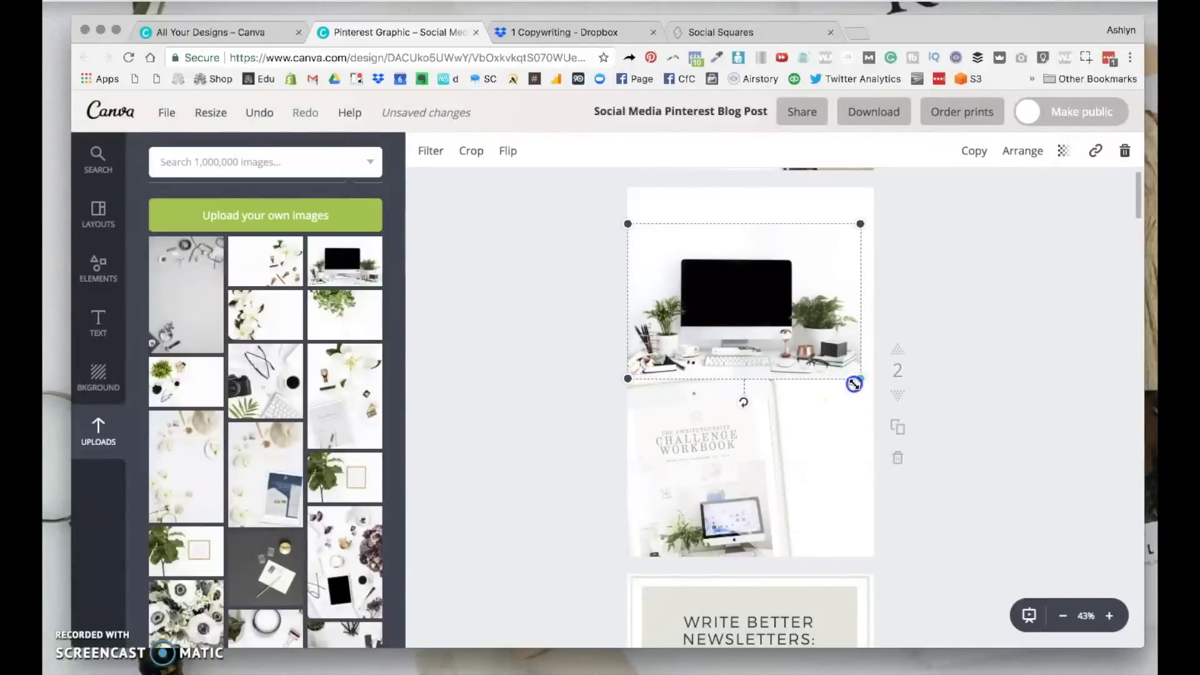
{"action": "left_click_drag", "start_coordinate": [869, 386], "coordinate": [1136, 595]}
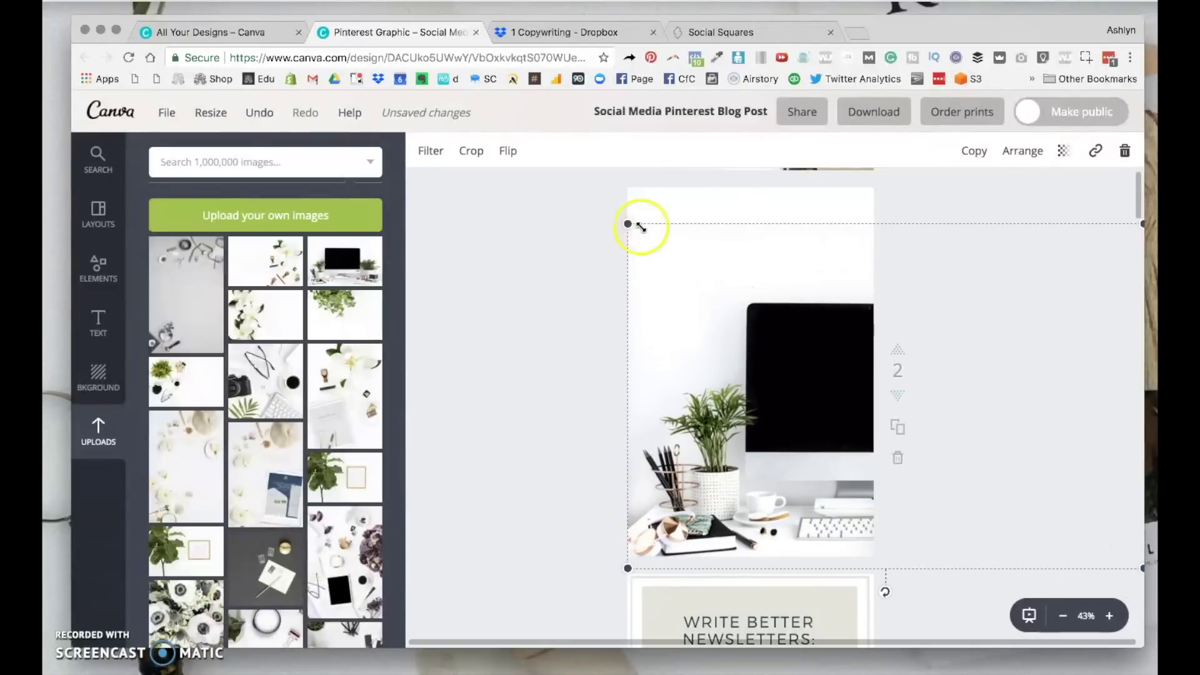
{"action": "left_click_drag", "start_coordinate": [628, 224], "coordinate": [571, 186]}
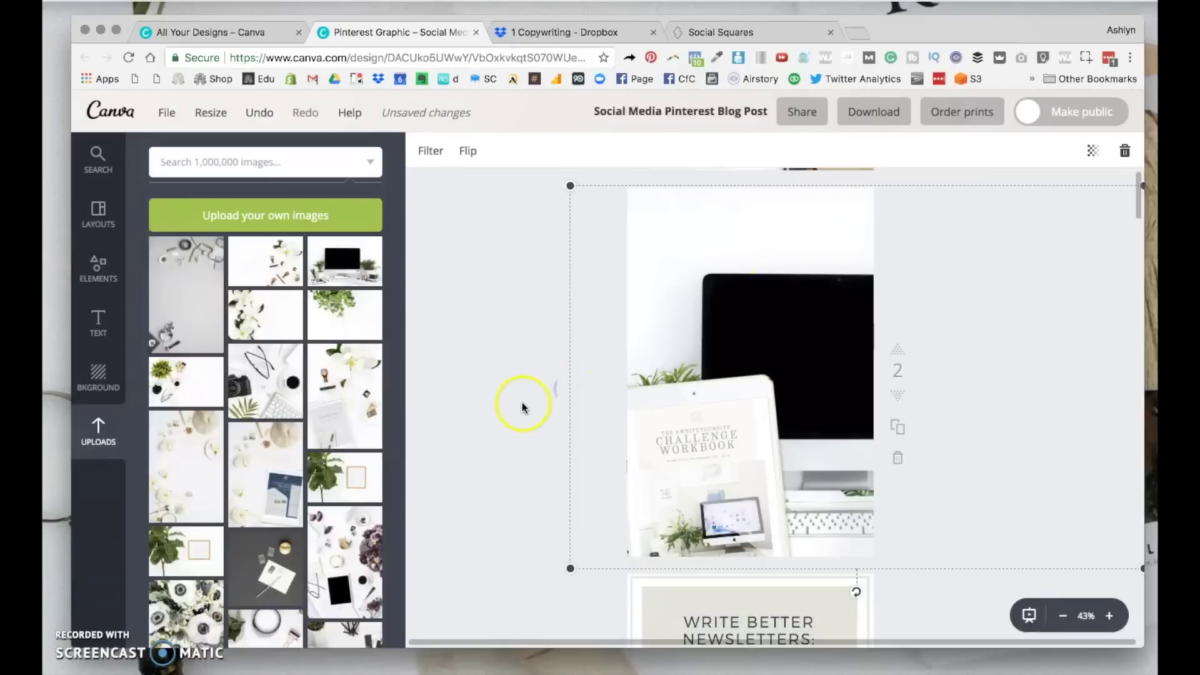
- Try the triangle upright on the monitor, then remove it and delete the desk photo
{"action": "left_click_drag", "start_coordinate": [725, 453], "coordinate": [785, 352]}
{"action": "left_click_drag", "start_coordinate": [802, 284], "coordinate": [797, 264]}
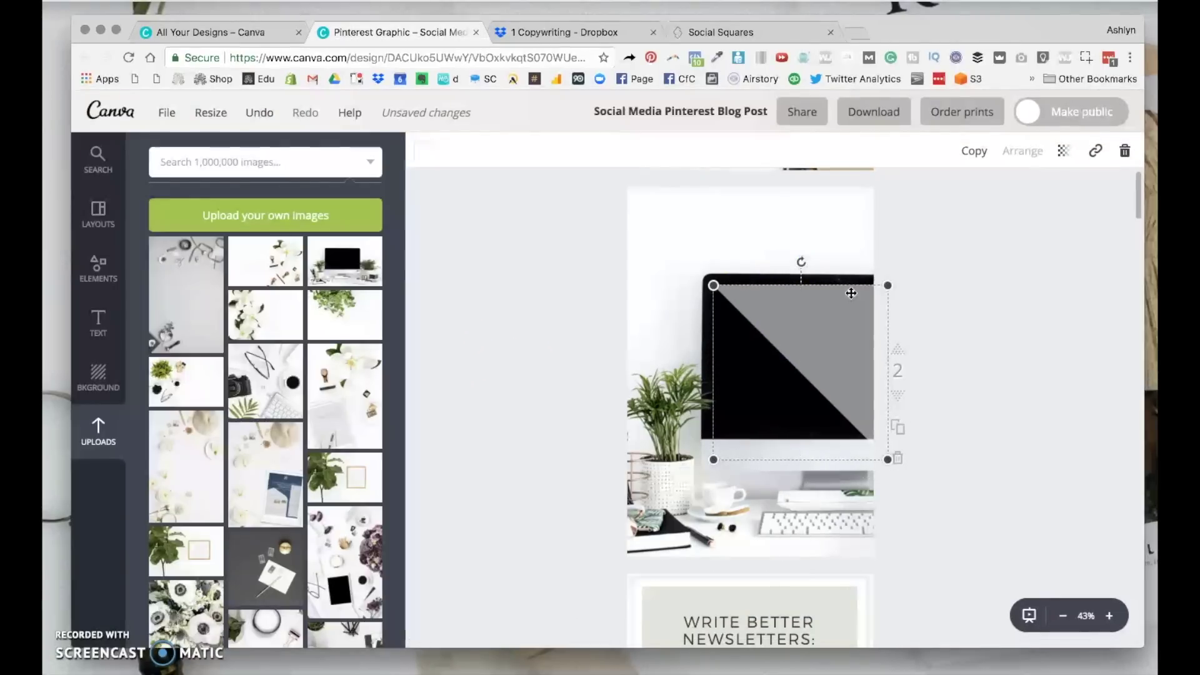
{"action": "left_click", "coordinate": [964, 263]}
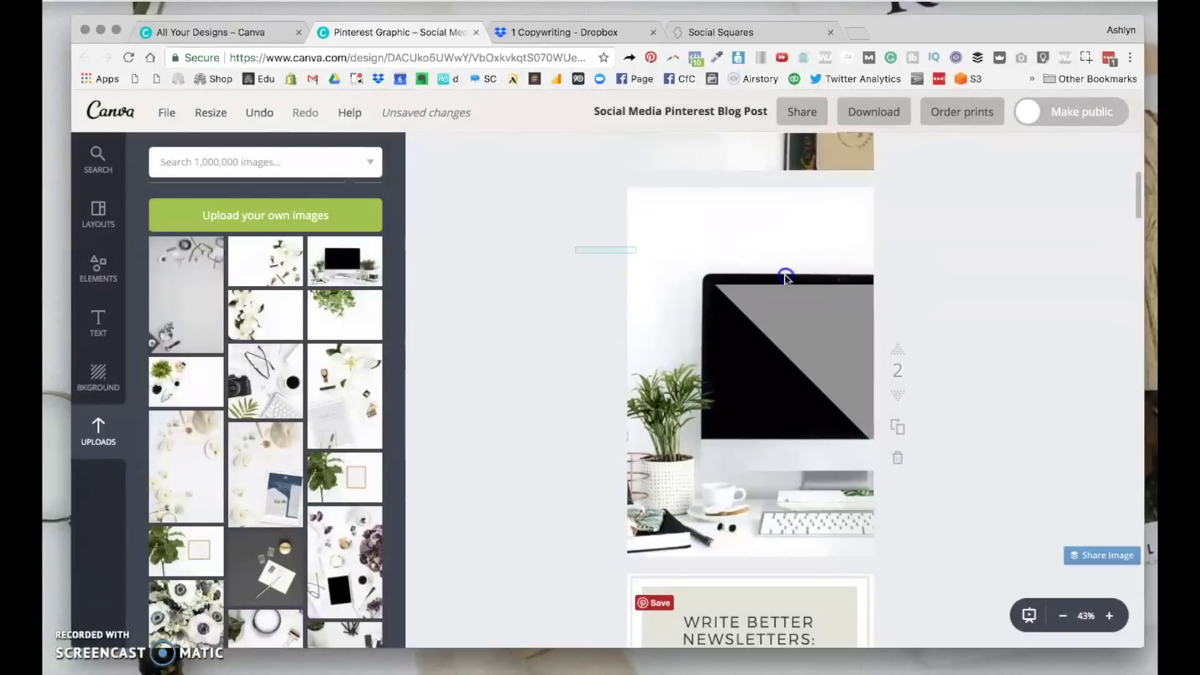
{"action": "left_click_drag", "start_coordinate": [782, 300], "coordinate": [795, 490]}
{"action": "key", "text": "Delete"}
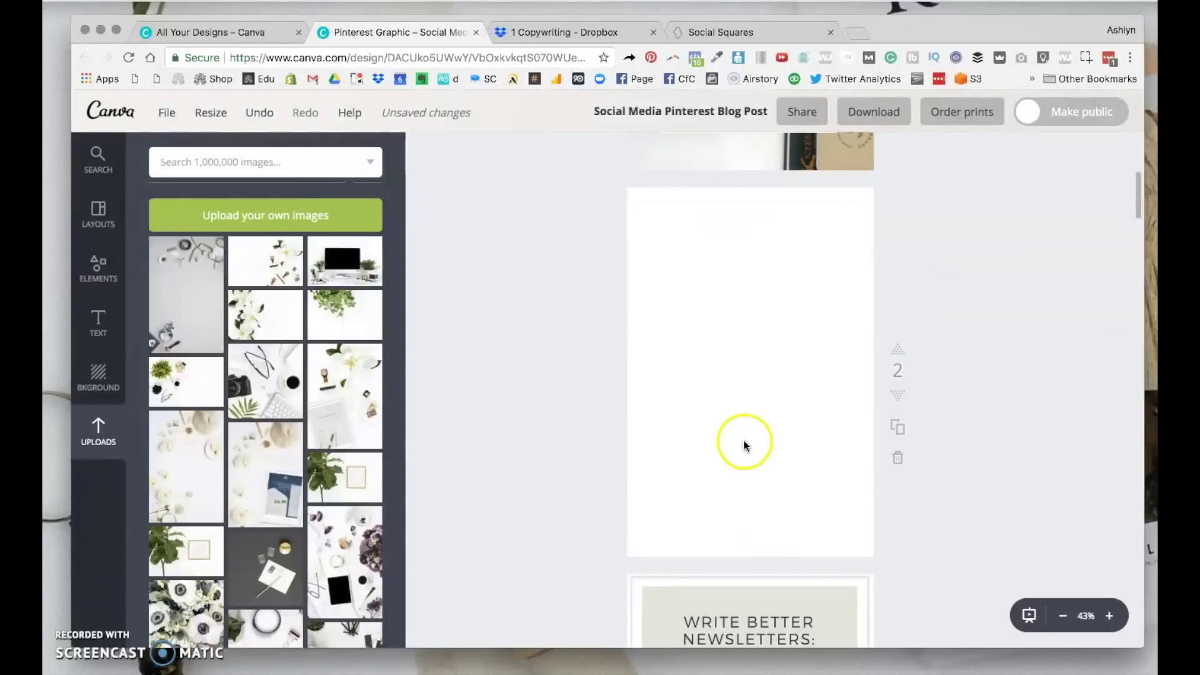
{"action": "scroll", "coordinate": [884, 347], "scroll_direction": "up", "scroll_amount": 2}
{"action": "scroll", "coordinate": [885, 347], "scroll_direction": "down", "scroll_amount": 2}
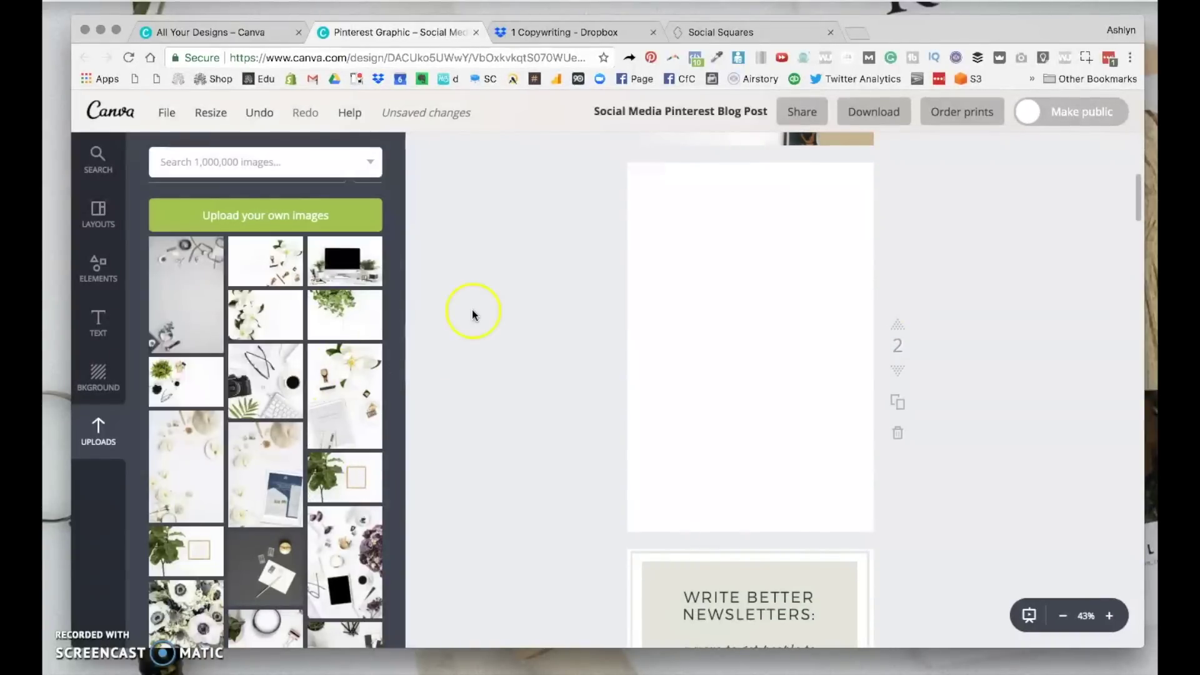
- Add the flyer page image, then enlarge, tilt and position it over the photo's lower half
{"action": "left_click", "coordinate": [347, 502]}
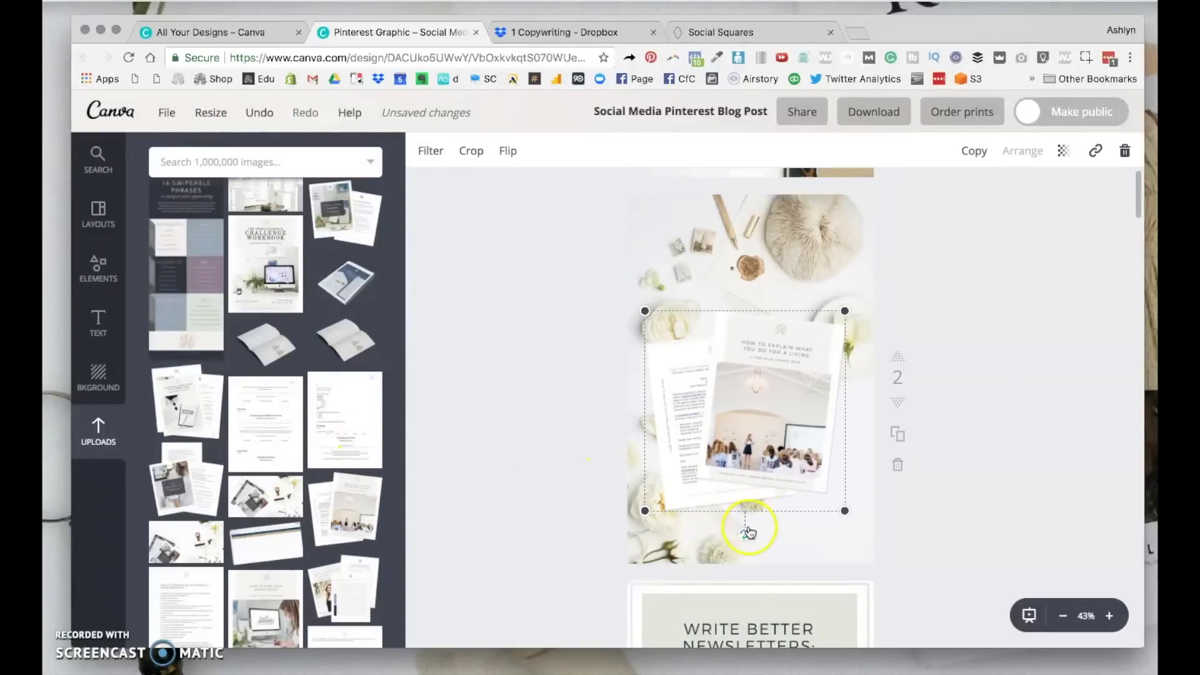
{"action": "left_click_drag", "start_coordinate": [749, 522], "coordinate": [763, 533]}
{"action": "left_click_drag", "start_coordinate": [770, 443], "coordinate": [733, 524]}
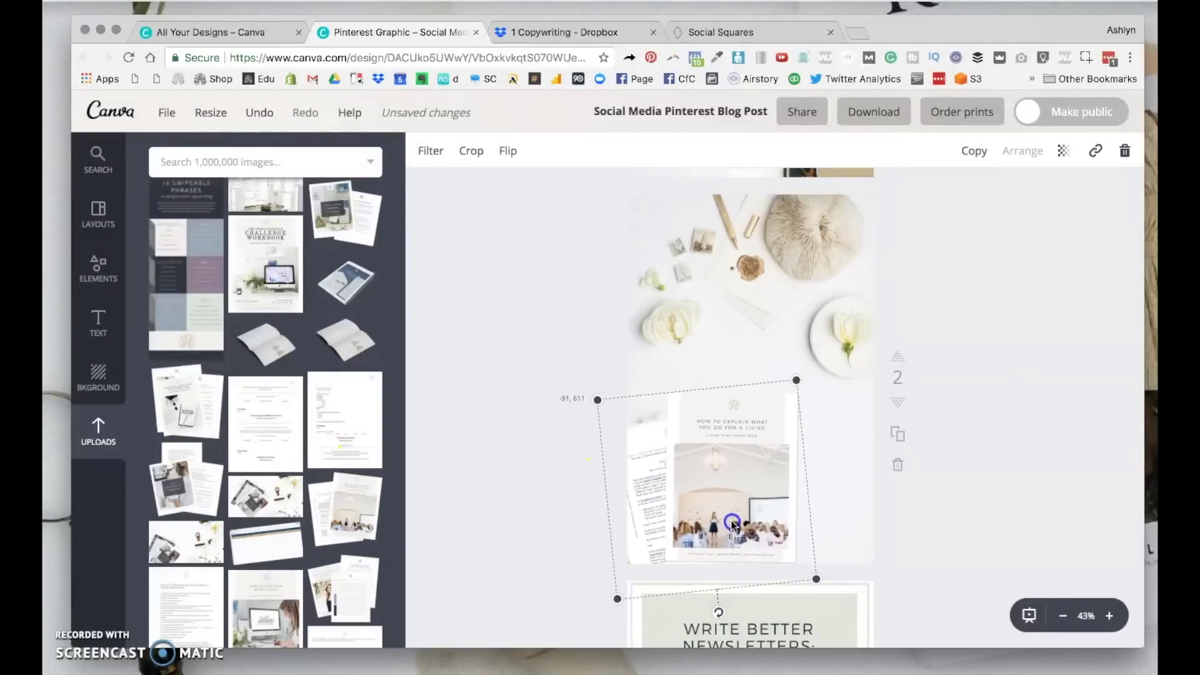
{"action": "left_click_drag", "start_coordinate": [611, 412], "coordinate": [553, 375]}
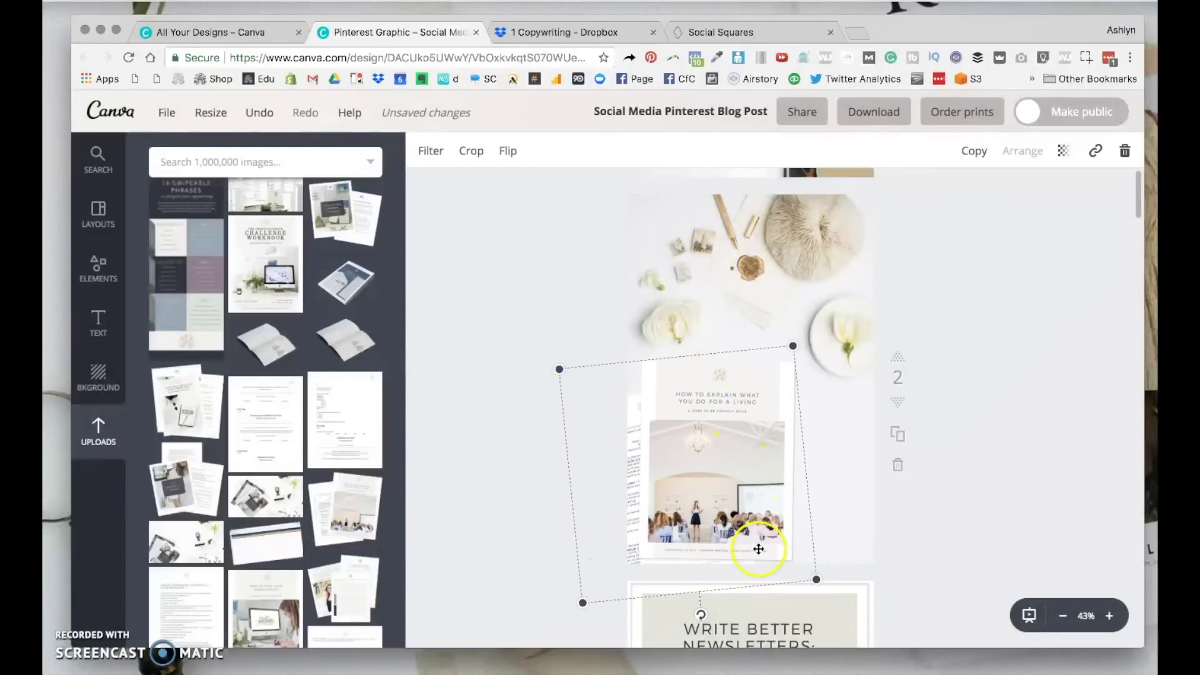
{"action": "left_click_drag", "start_coordinate": [709, 625], "coordinate": [730, 611]}
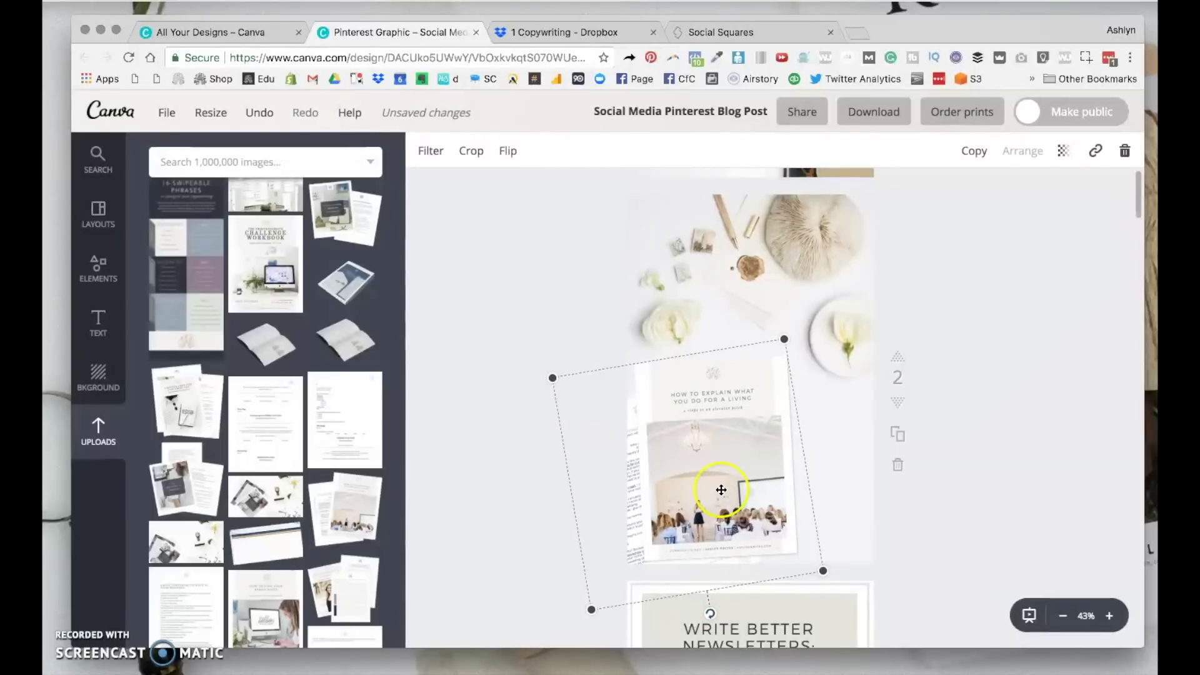
{"action": "left_click", "coordinate": [1020, 457]}
{"action": "left_click", "coordinate": [750, 583]}
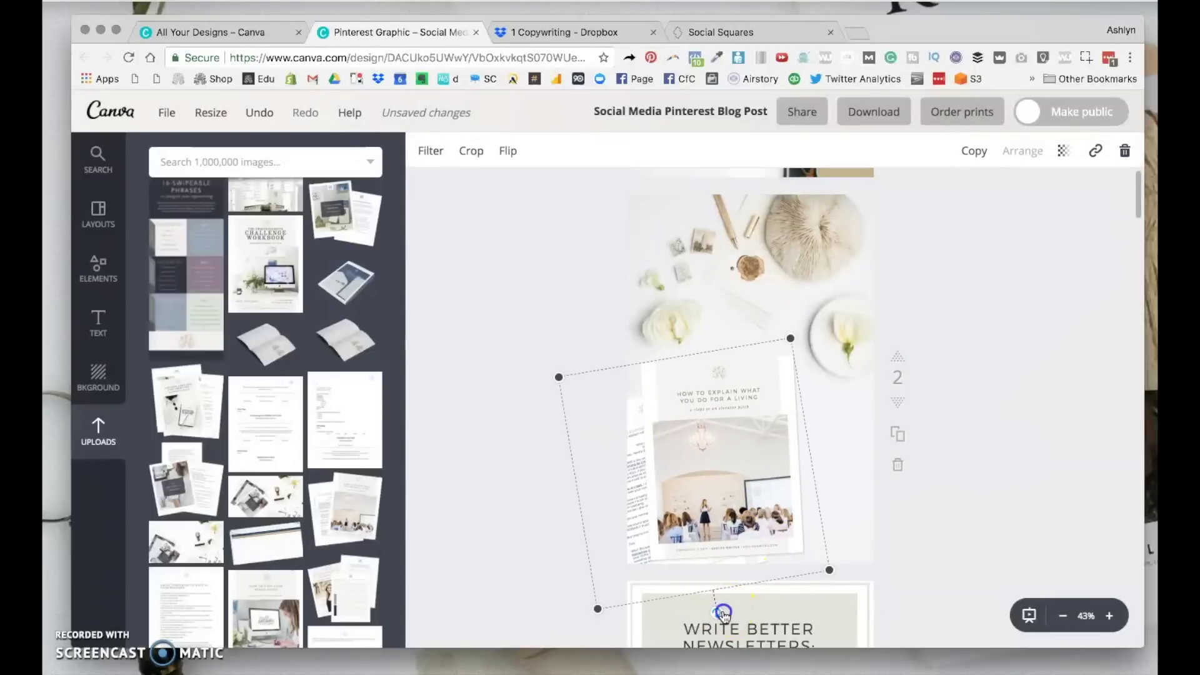
{"action": "left_click_drag", "start_coordinate": [725, 614], "coordinate": [765, 491]}
{"action": "left_click", "coordinate": [975, 536]}
{"action": "scroll", "coordinate": [295, 421], "scroll_direction": "up", "scroll_amount": 10}
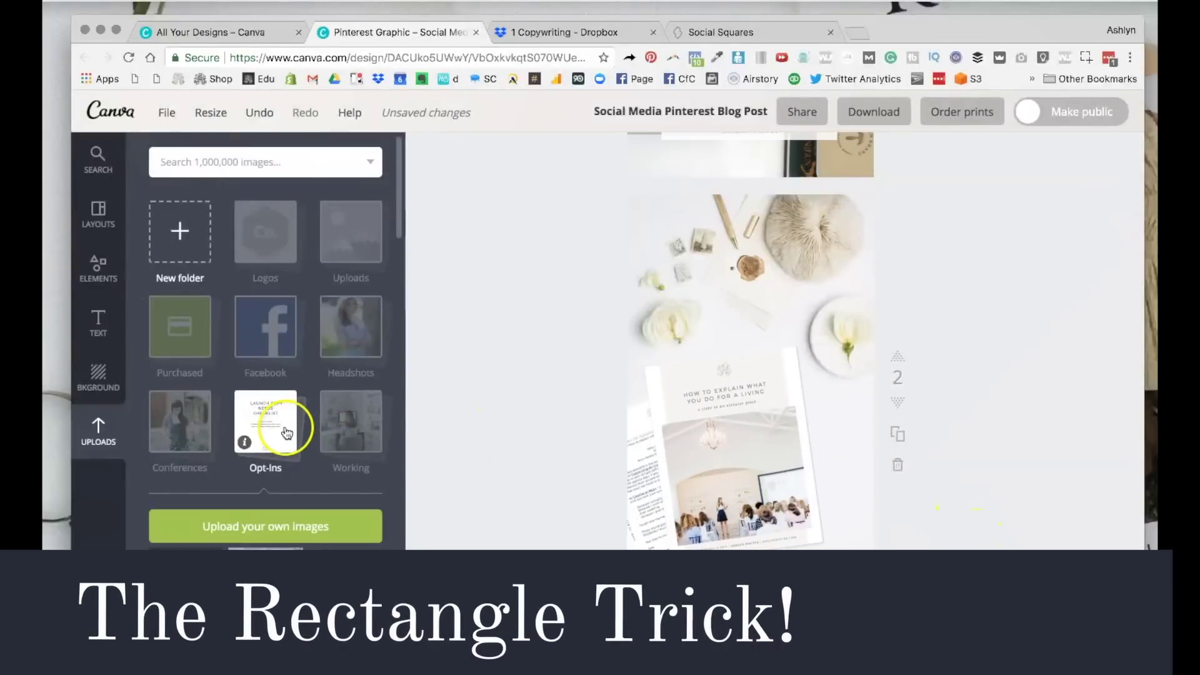
{"action": "scroll", "coordinate": [324, 454], "scroll_direction": "down", "scroll_amount": 1}
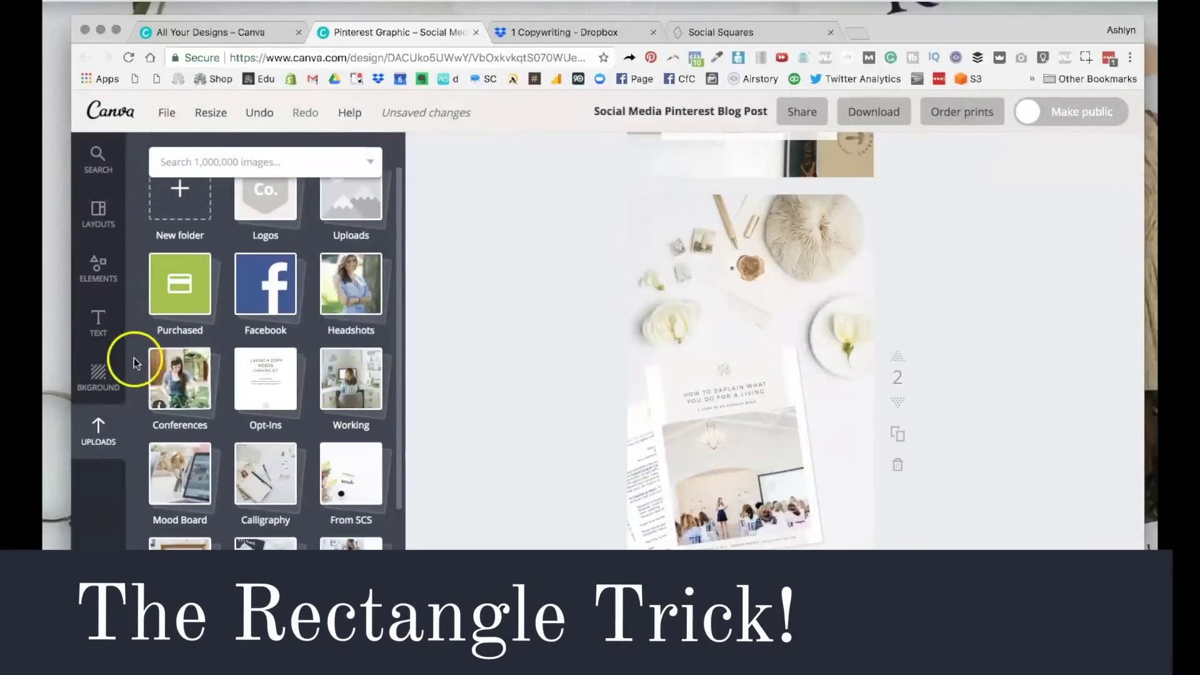
- Add a square shape from Elements and fill it grey
{"action": "left_click", "coordinate": [98, 268]}
{"action": "scroll", "coordinate": [226, 542], "scroll_direction": "up", "scroll_amount": 5}
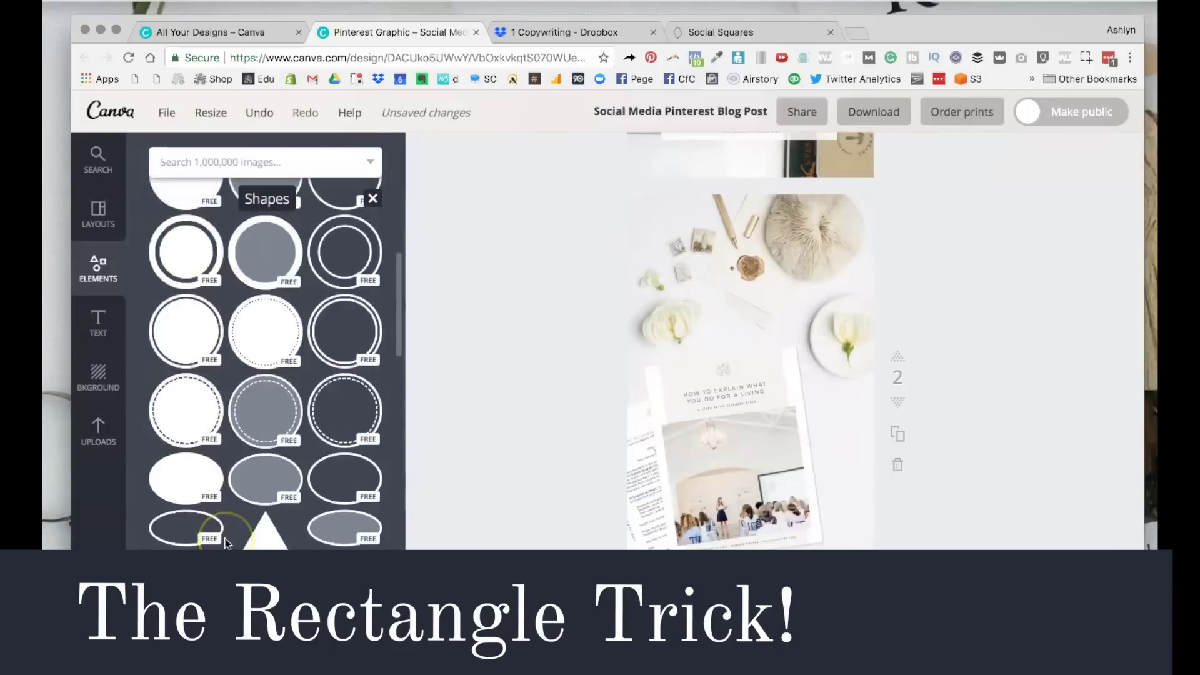
{"action": "scroll", "coordinate": [187, 450], "scroll_direction": "up", "scroll_amount": 10}
{"action": "left_click", "coordinate": [184, 376]}
{"action": "left_click", "coordinate": [716, 363]}
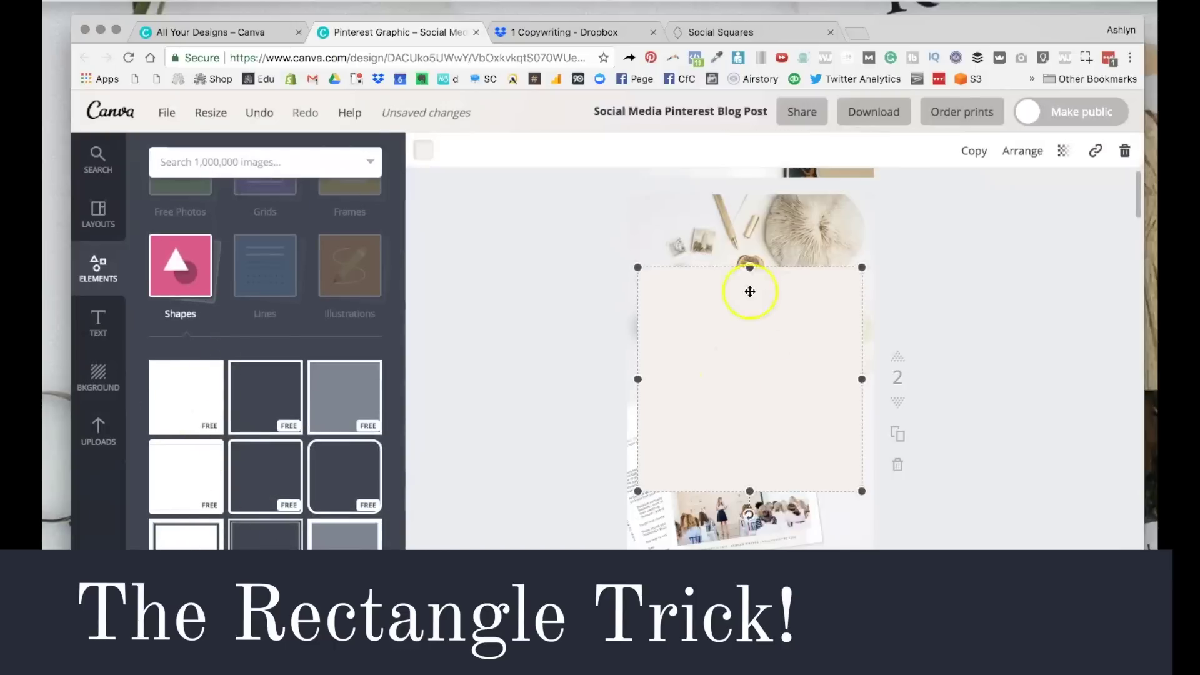
{"action": "left_click", "coordinate": [424, 150]}
{"action": "left_click", "coordinate": [527, 316]}
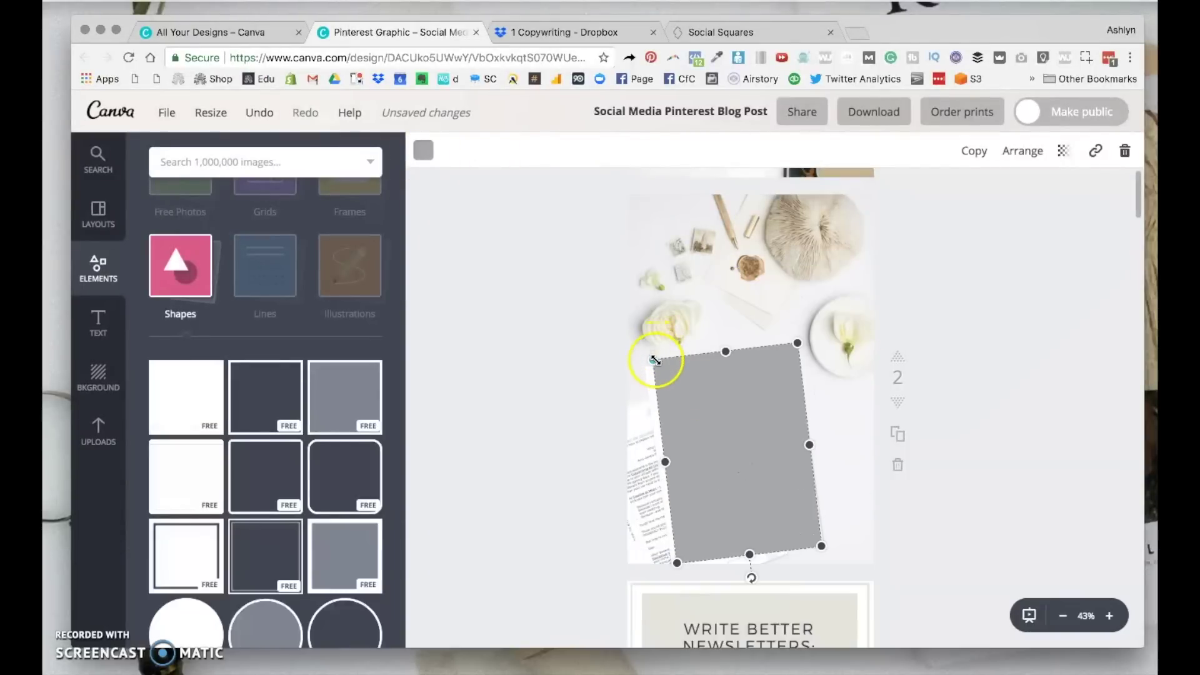
- Resize the grey rectangle to roughly flyer size and send it behind the flyer
{"action": "left_click_drag", "start_coordinate": [653, 359], "coordinate": [655, 376]}
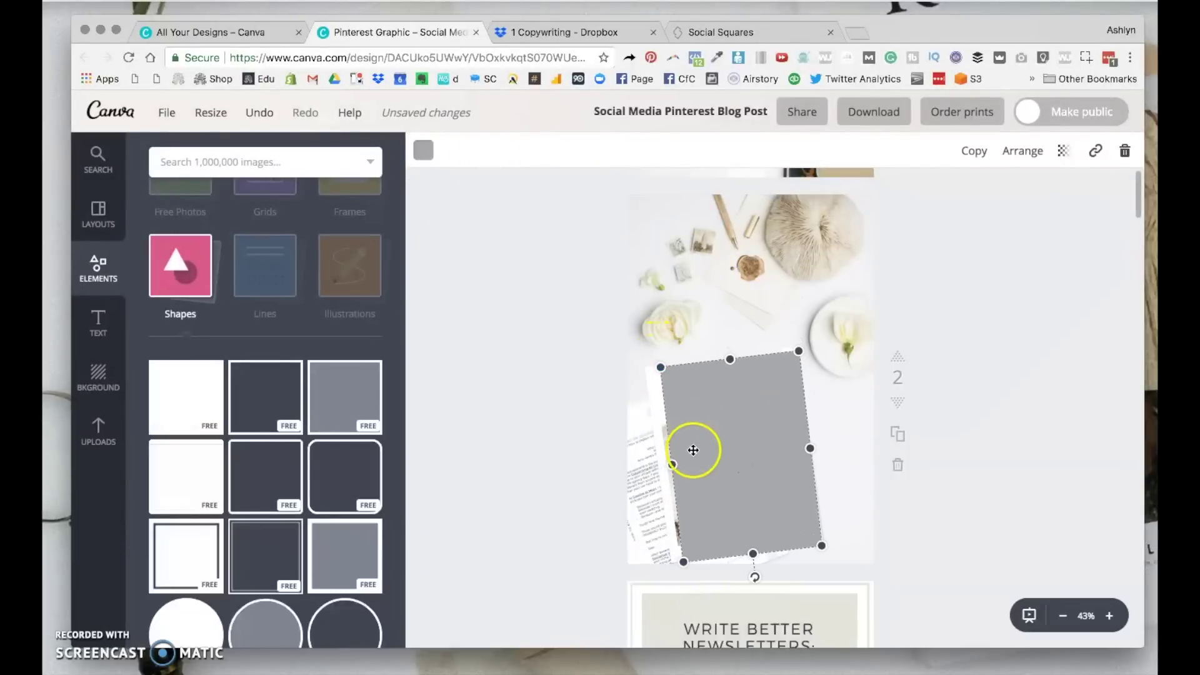
{"action": "left_click_drag", "start_coordinate": [671, 464], "coordinate": [657, 467]}
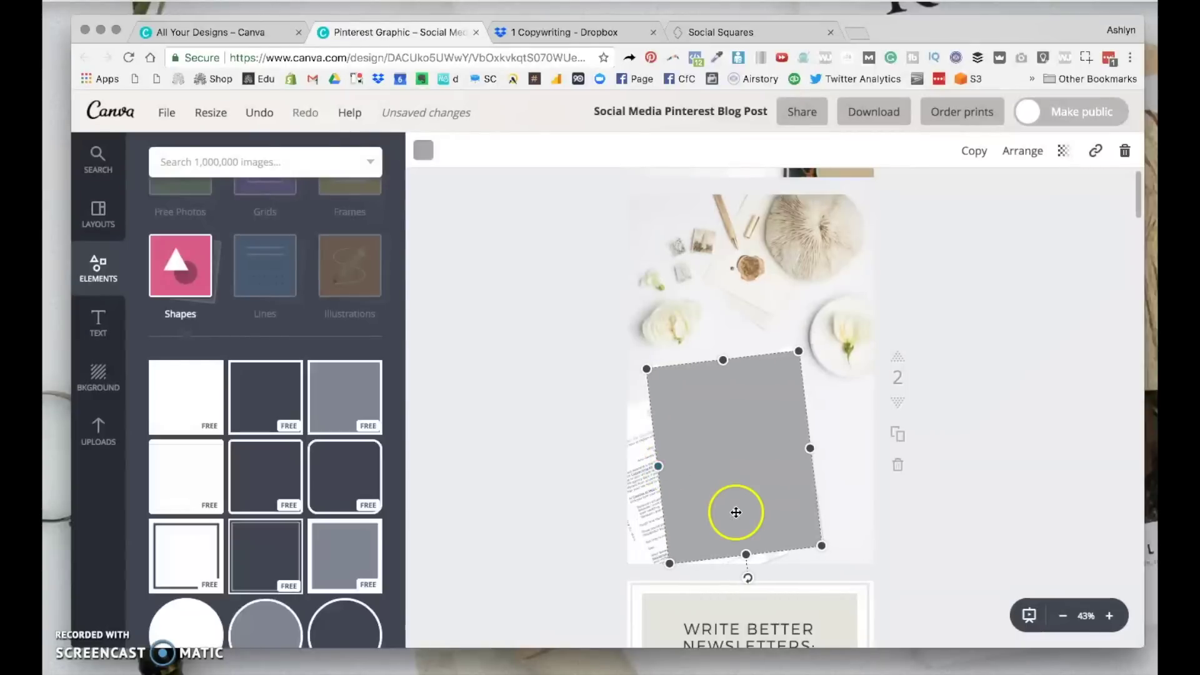
{"action": "left_click_drag", "start_coordinate": [769, 535], "coordinate": [774, 541]}
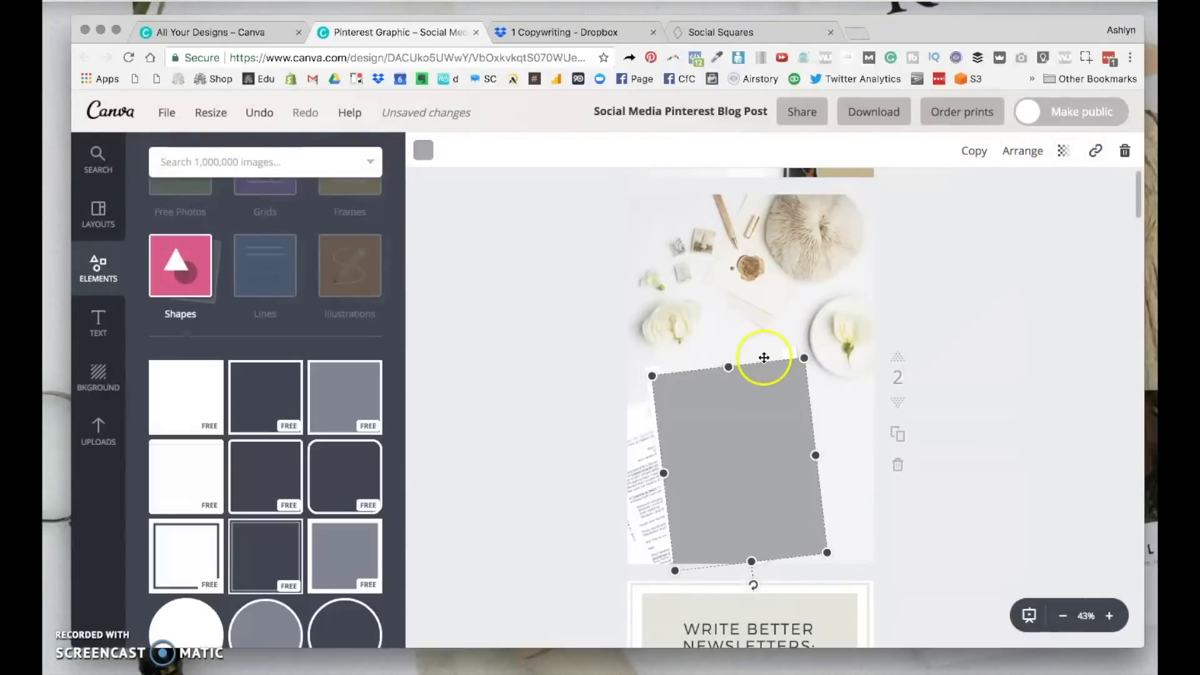
{"action": "left_click", "coordinate": [1035, 160]}
{"action": "left_click", "coordinate": [992, 220]}
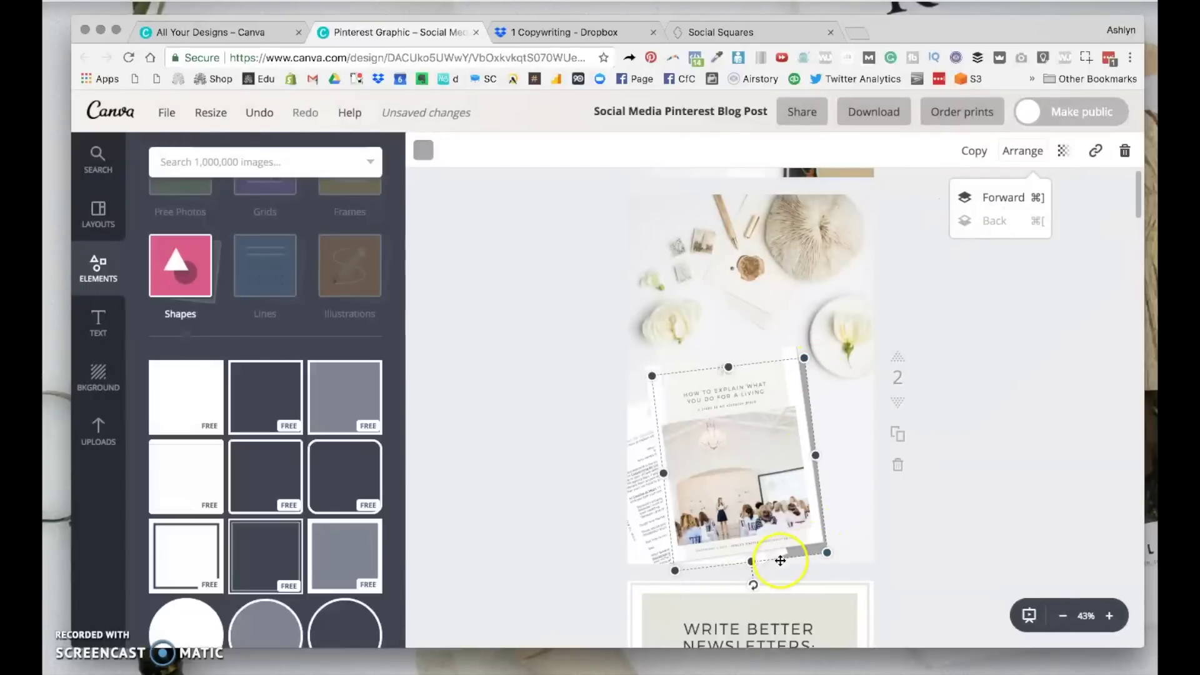
{"action": "mouse_move", "coordinate": [752, 561]}
{"action": "left_mouse_down"}
{"action": "mouse_move", "coordinate": [761, 577]}
{"action": "mouse_move", "coordinate": [770, 566]}
{"action": "left_mouse_up"}
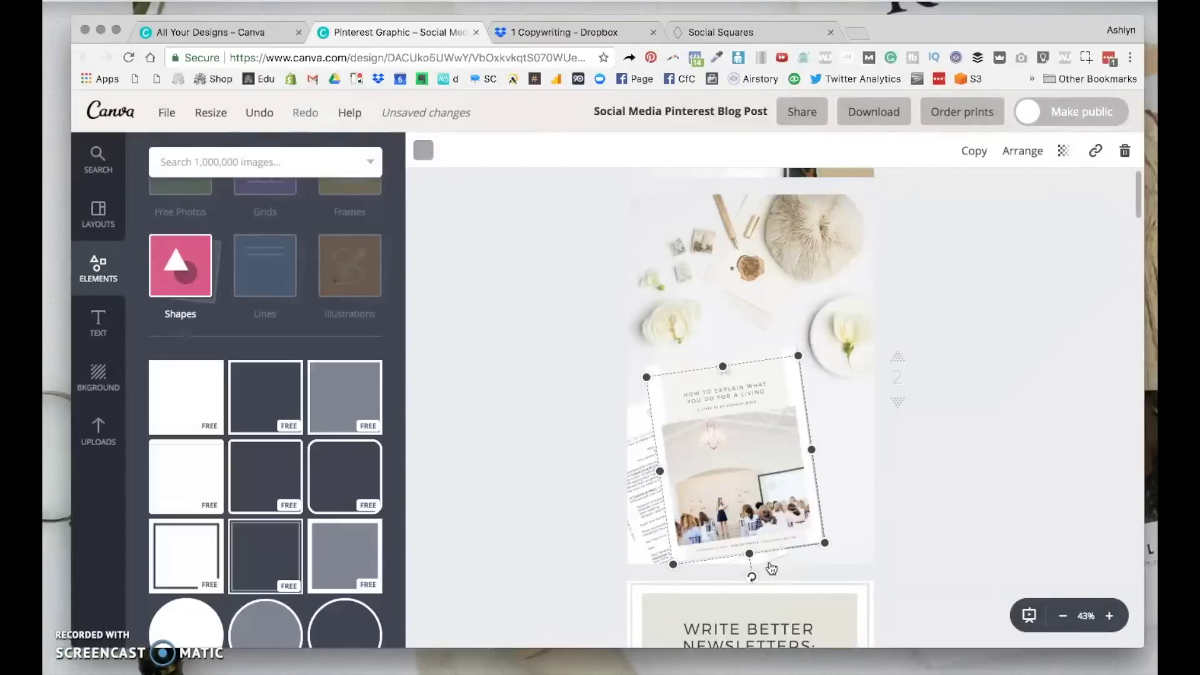
- Lower the grey rectangle's transparency so the shadow becomes semi-transparent
{"action": "left_click", "coordinate": [950, 536]}
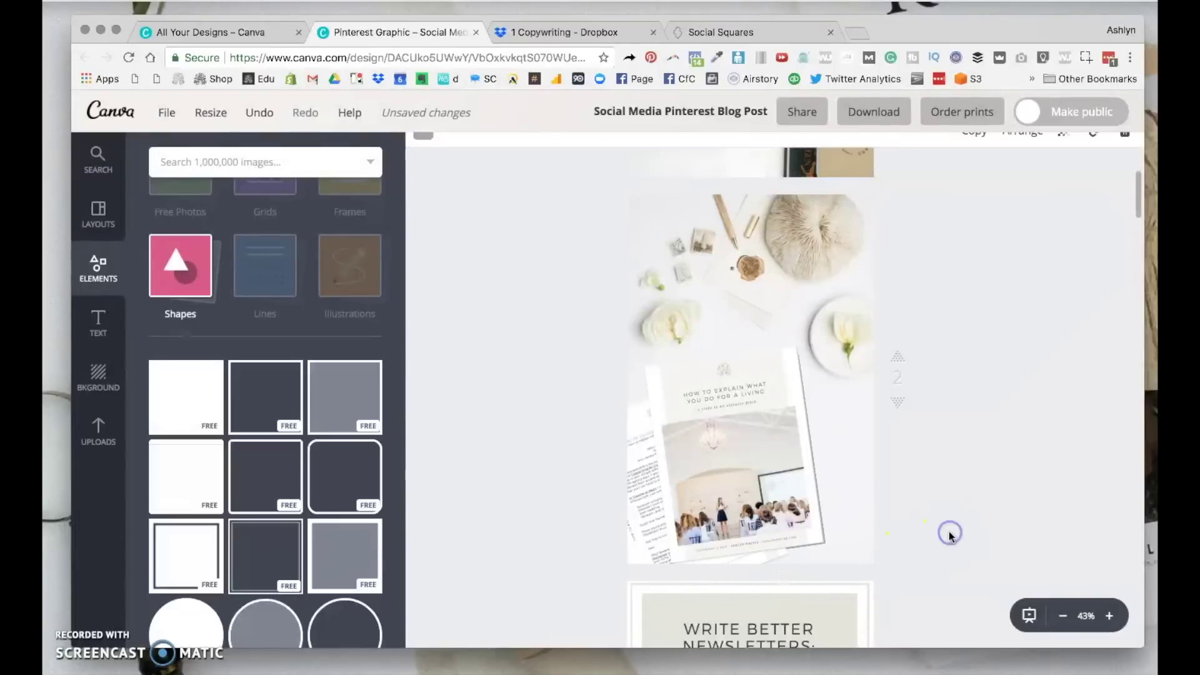
{"action": "left_click", "coordinate": [822, 519]}
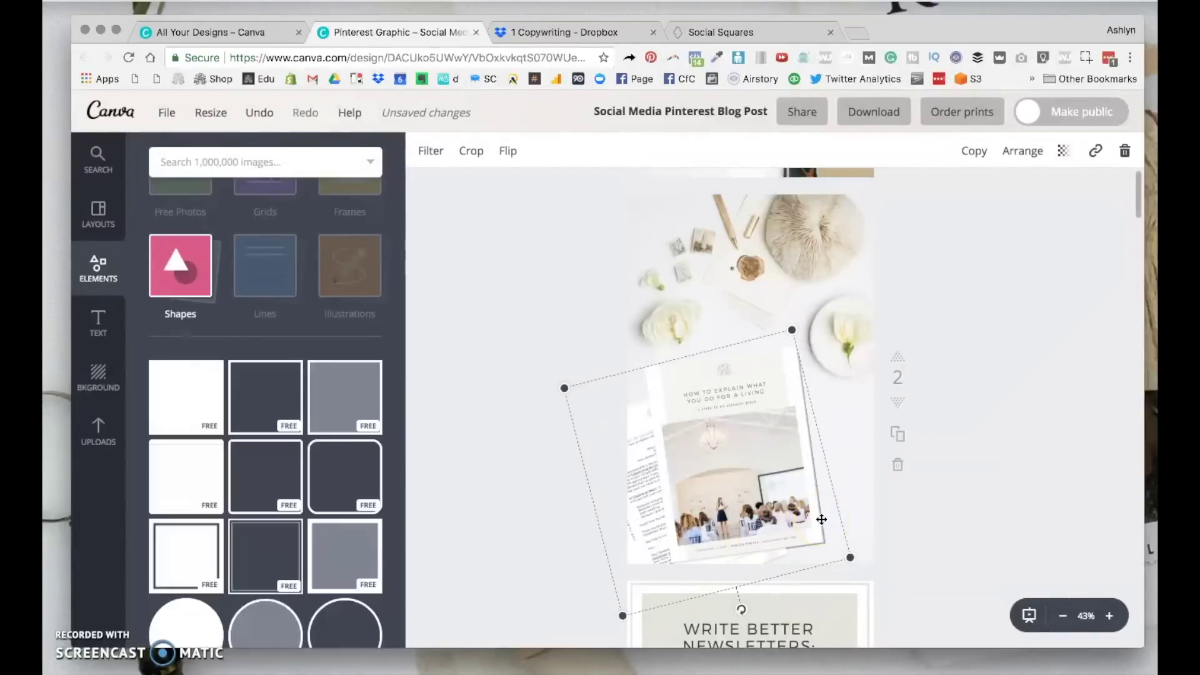
{"action": "left_click_drag", "start_coordinate": [997, 198], "coordinate": [987, 200]}
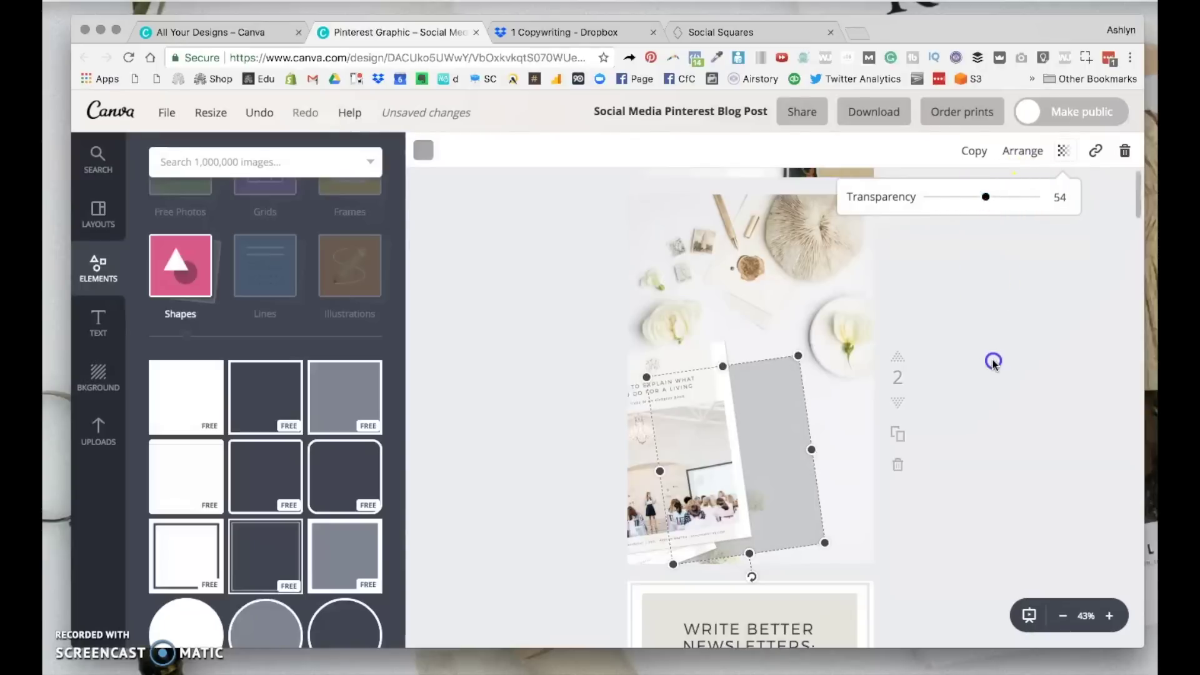
- Move the tilted flyer right over the shadow and preview the result
{"action": "left_click", "coordinate": [629, 507]}
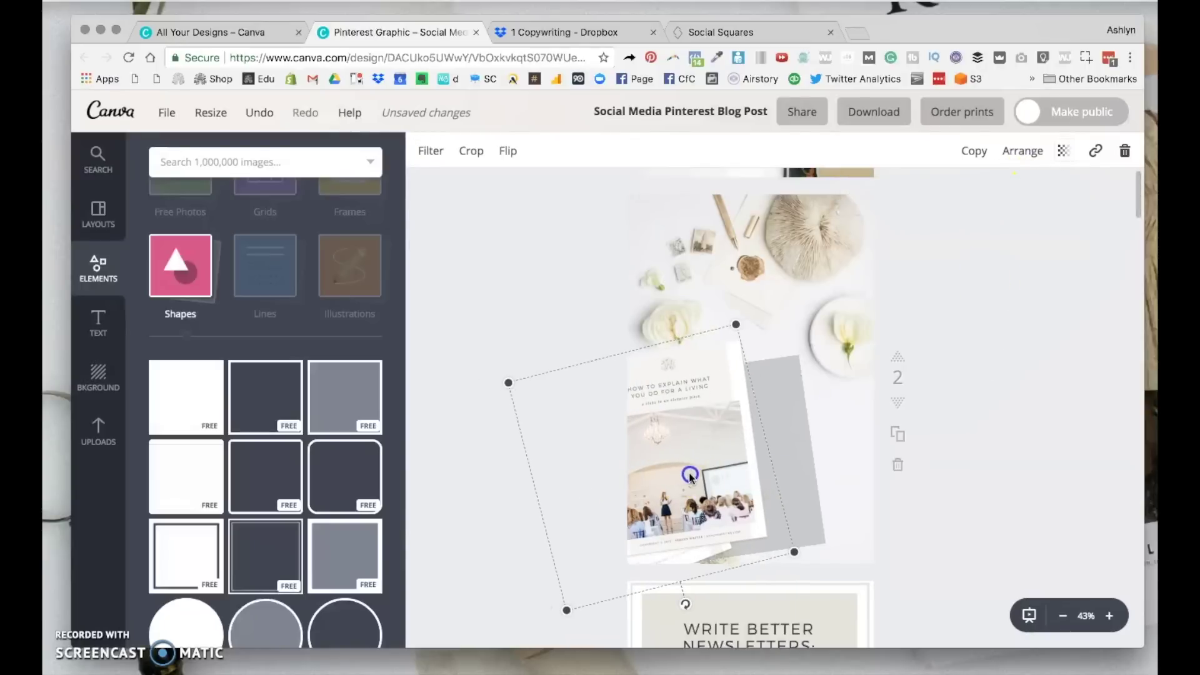
{"action": "left_click_drag", "start_coordinate": [638, 474], "coordinate": [737, 482]}
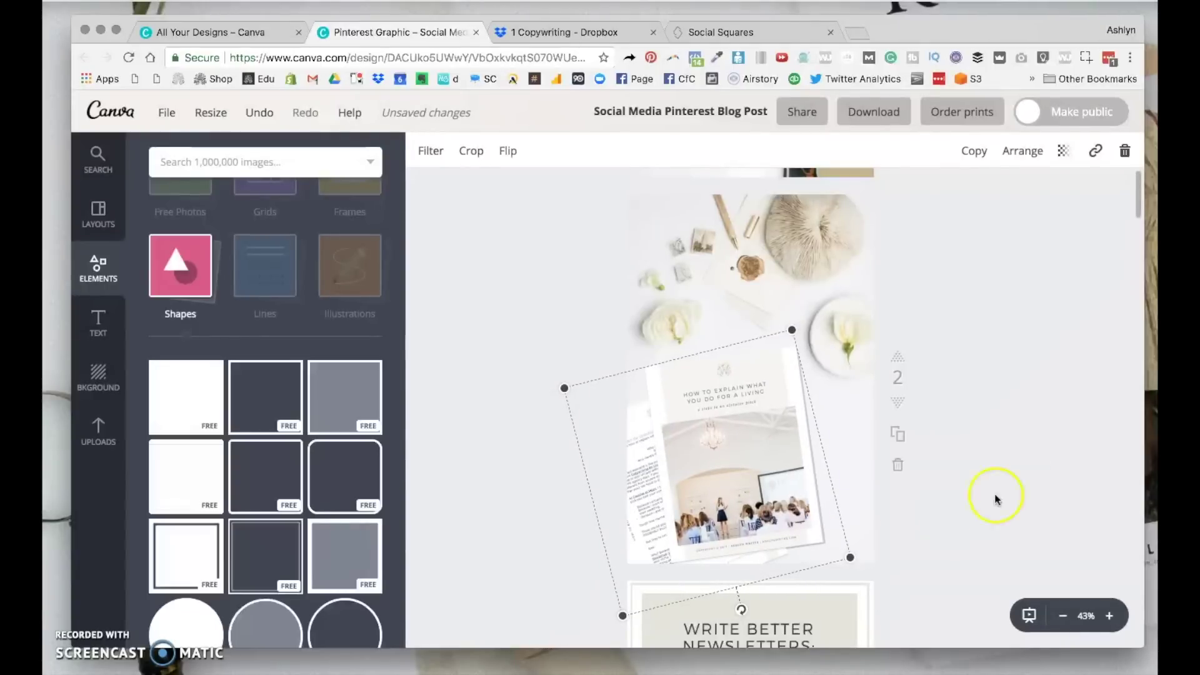
{"action": "left_click", "coordinate": [826, 478]}
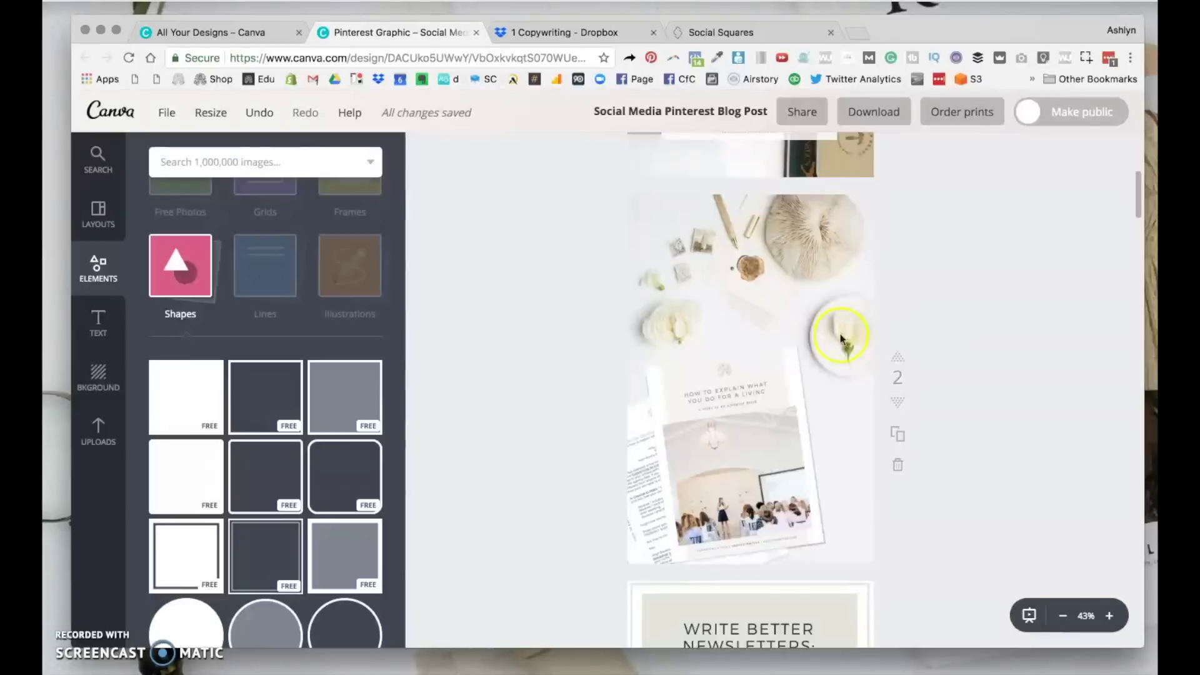
{"action": "left_click", "coordinate": [666, 461]}
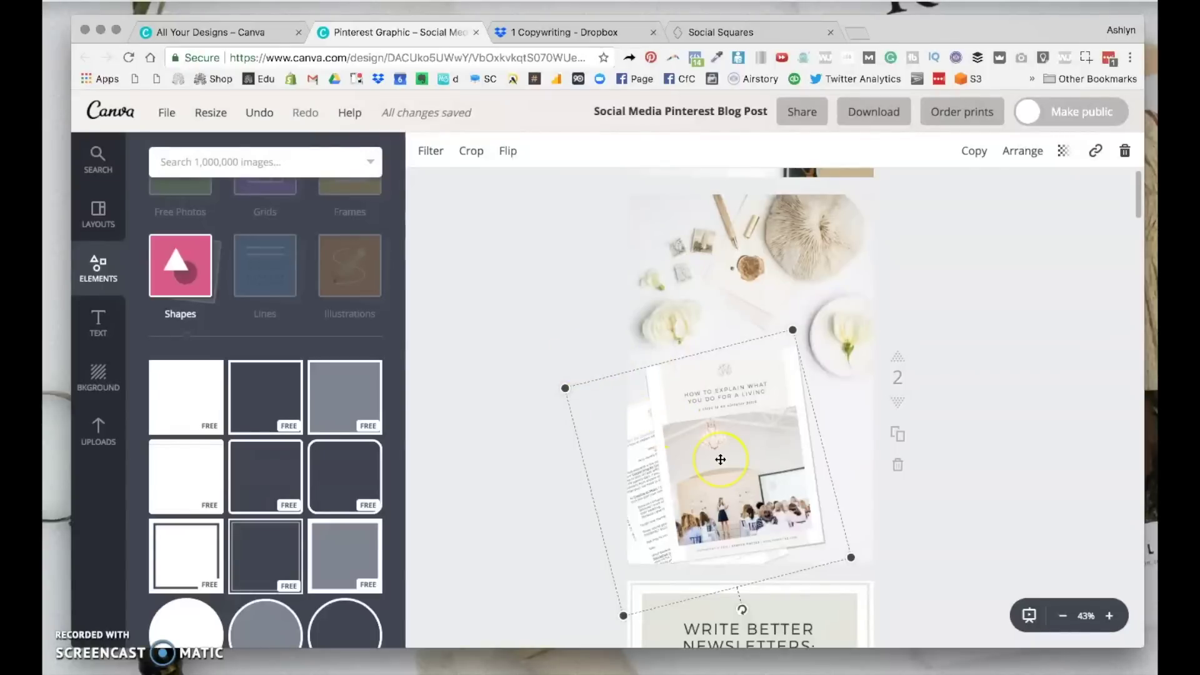
{"action": "left_click", "coordinate": [960, 295]}
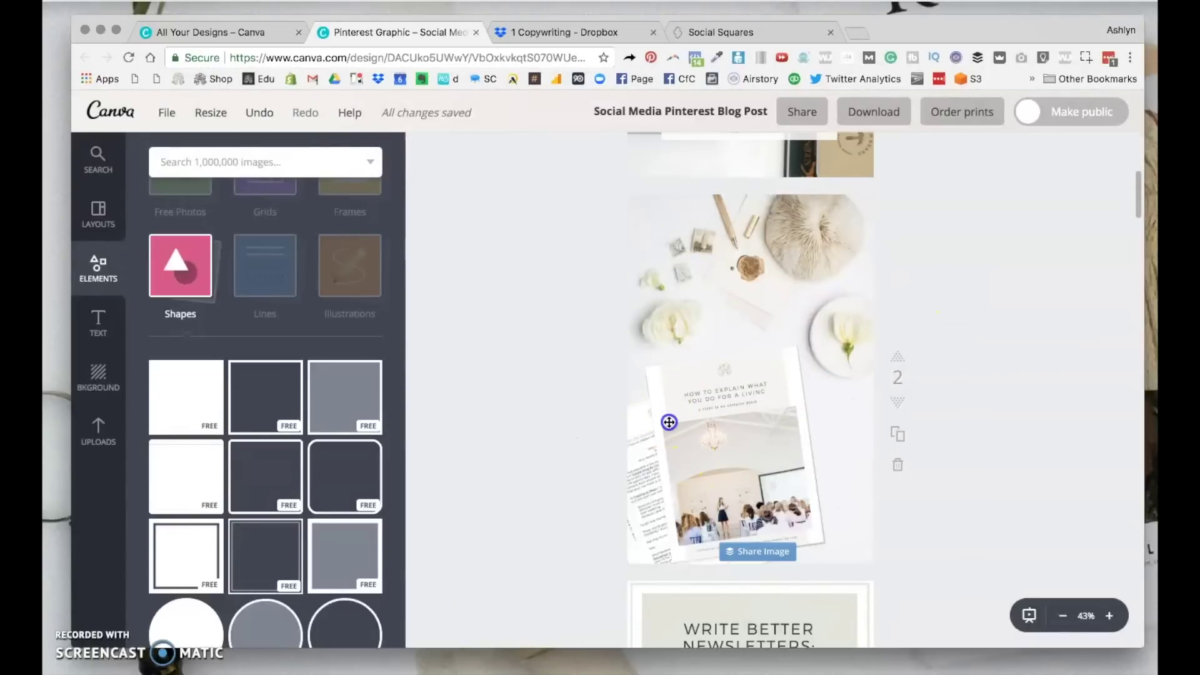
{"action": "left_click", "coordinate": [669, 422]}
{"action": "left_click", "coordinate": [928, 297]}
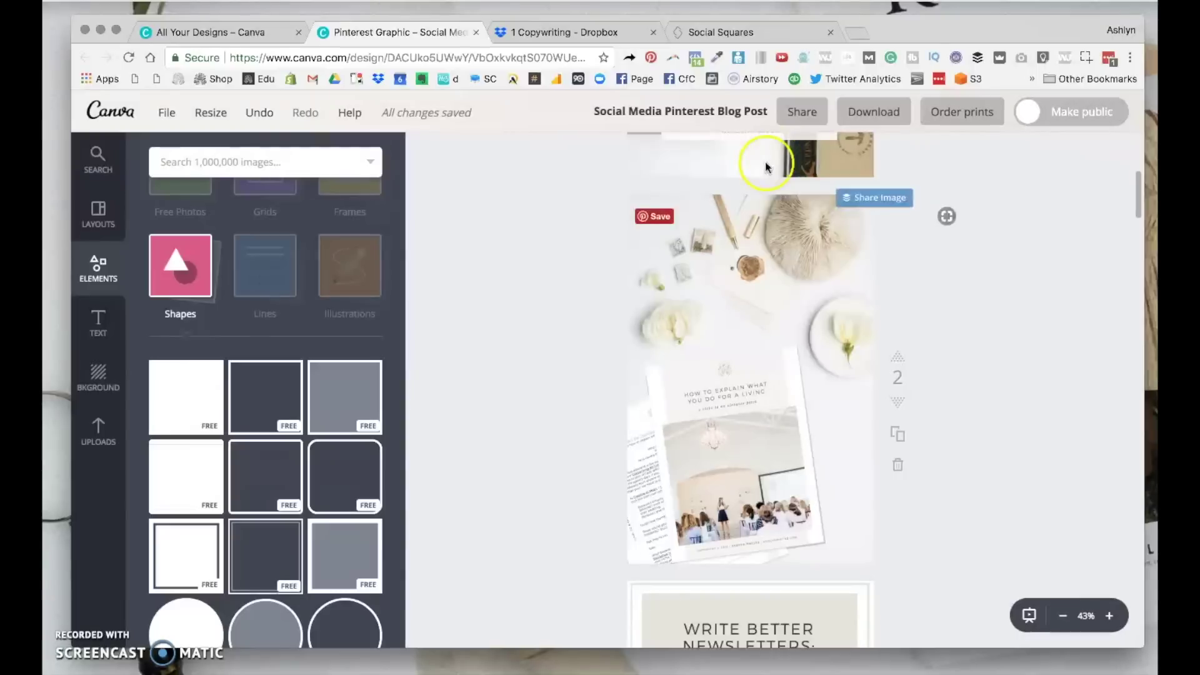
{"action": "scroll", "coordinate": [684, 394], "scroll_direction": "up", "scroll_amount": 5}
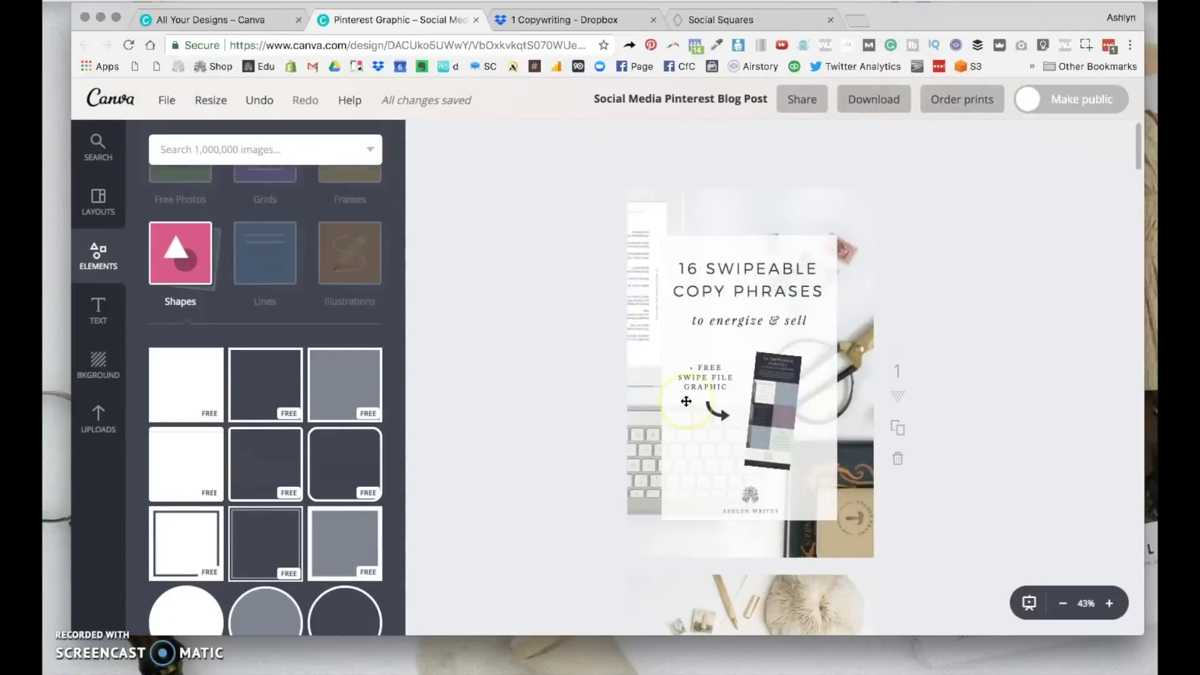
{"action": "scroll", "coordinate": [610, 385], "scroll_direction": "down", "scroll_amount": 4}
- Return to All Your Designs and create a Social Media design from Create a design
{"action": "left_click", "coordinate": [236, 16]}
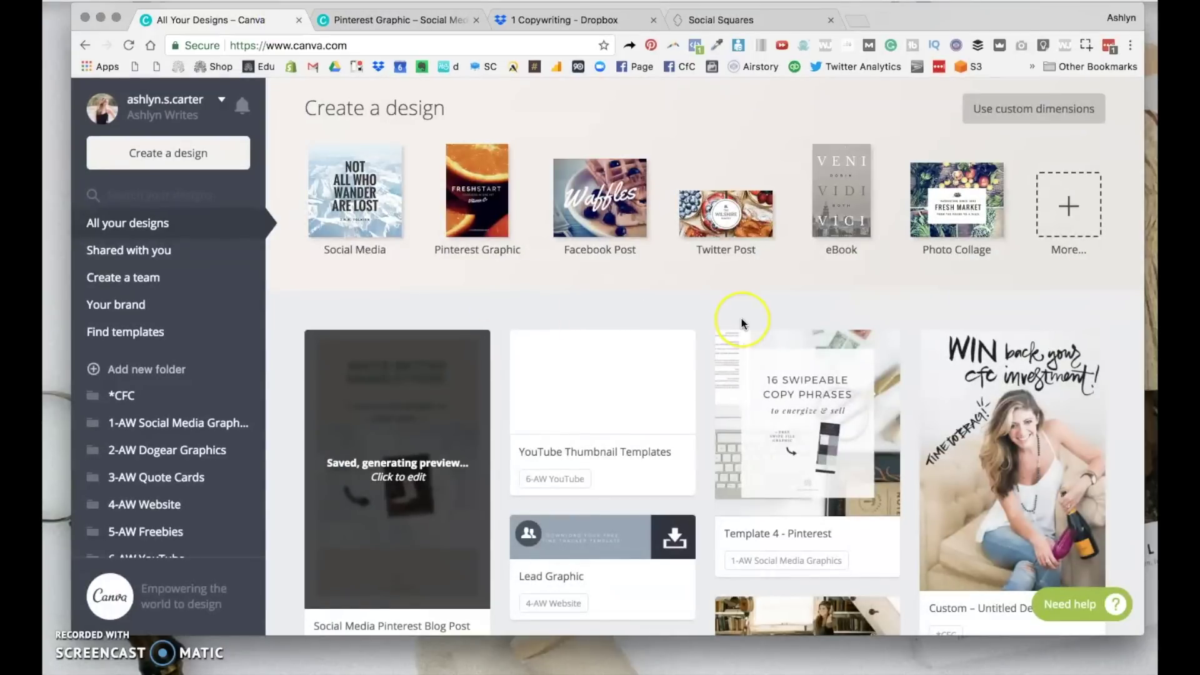
{"action": "left_click", "coordinate": [736, 364]}
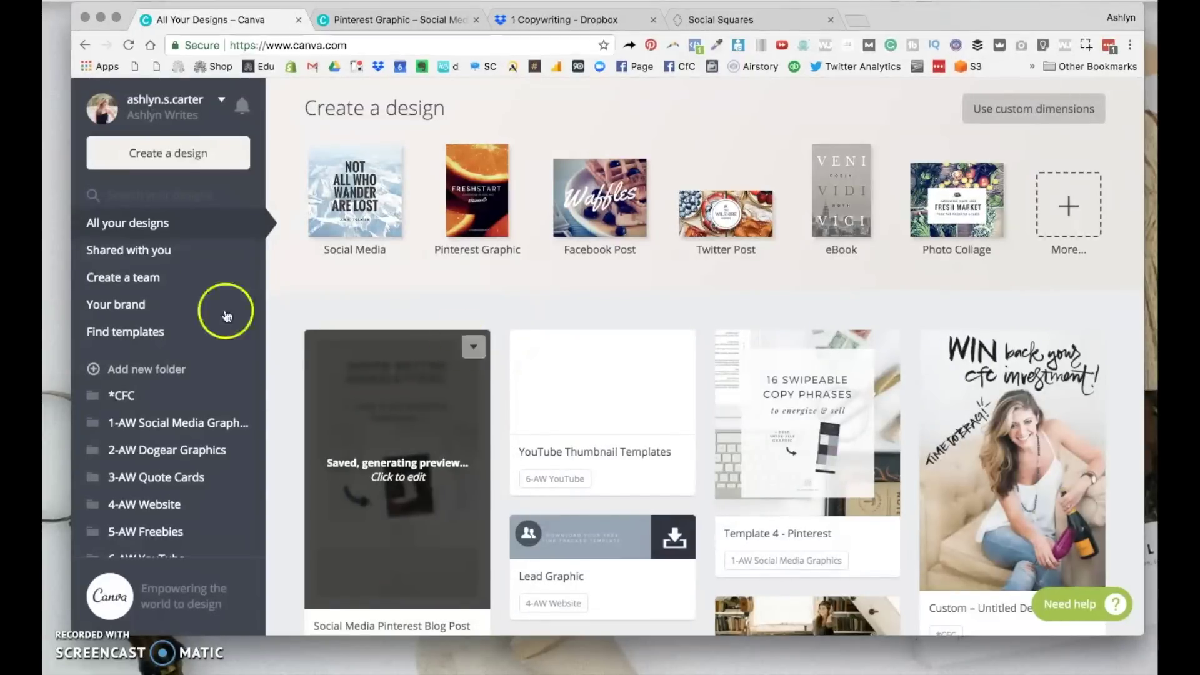
{"action": "left_click", "coordinate": [324, 222]}
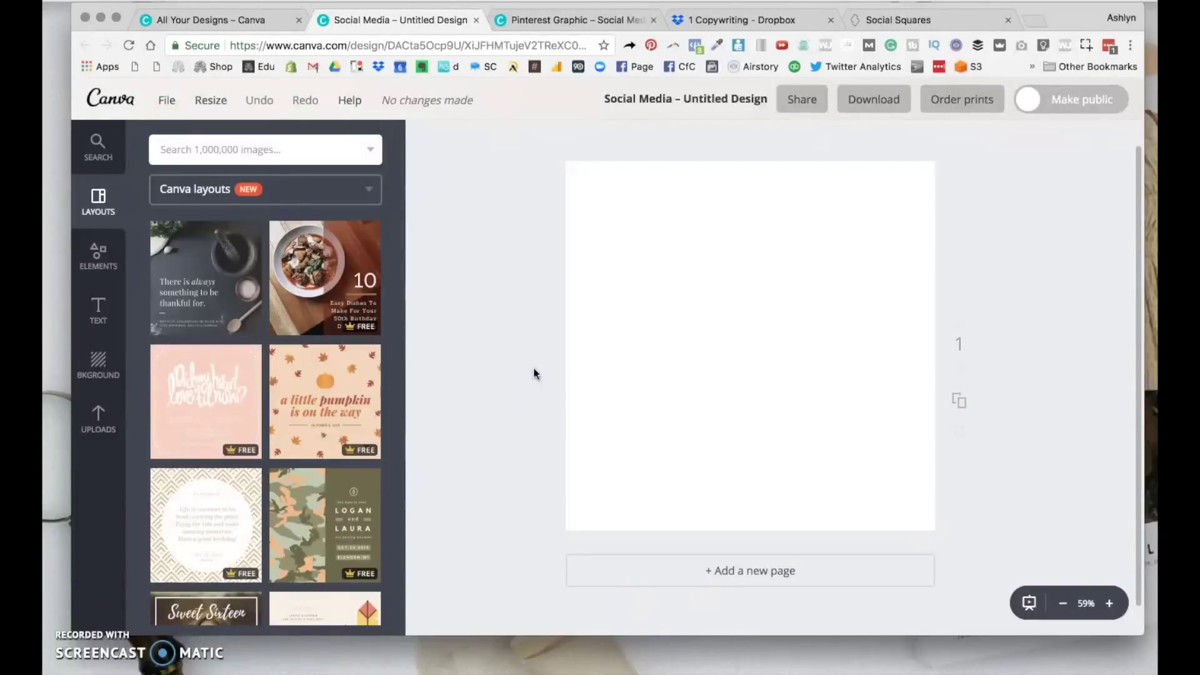
- Add the grey flat-lay photo from the 'From SCS' uploads folder and stretch it over the page
{"action": "left_click", "coordinate": [86, 436]}
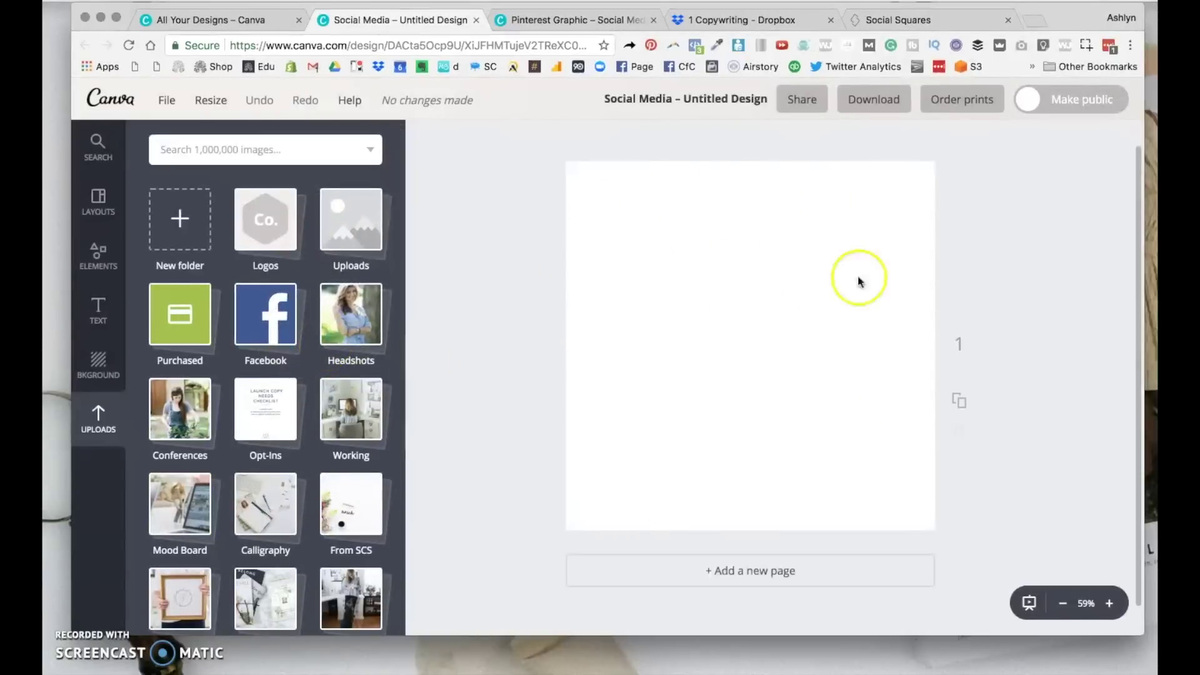
{"action": "scroll", "coordinate": [313, 509], "scroll_direction": "down", "scroll_amount": 2}
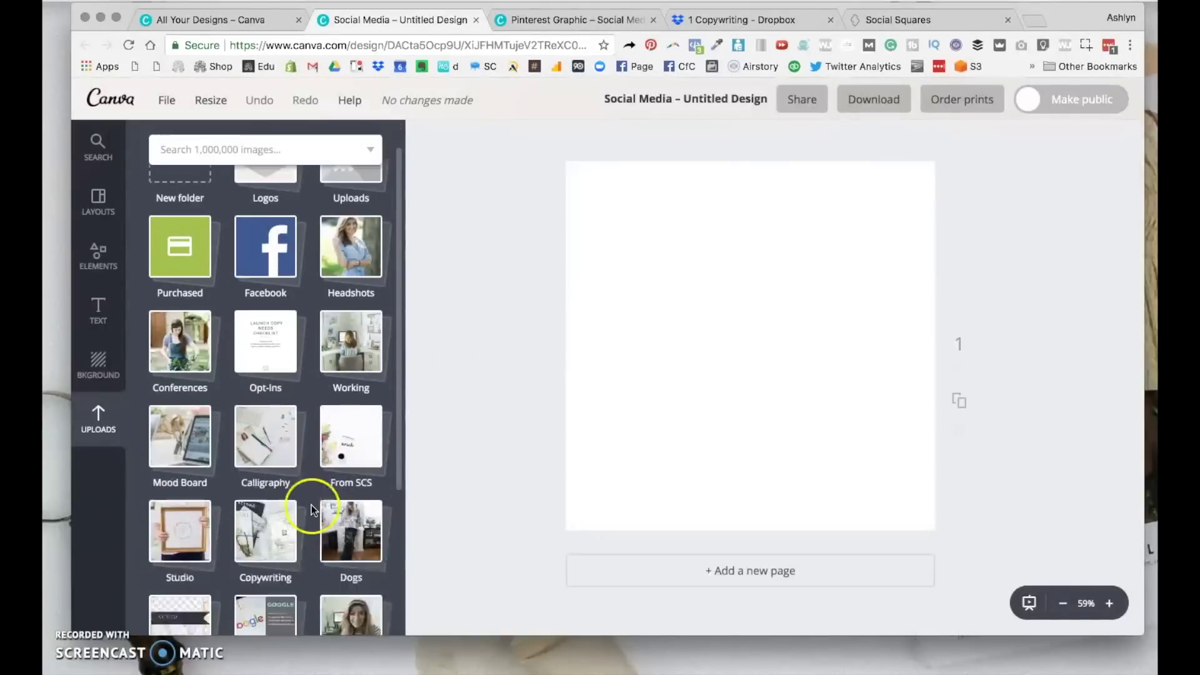
{"action": "scroll", "coordinate": [313, 509], "scroll_direction": "down", "scroll_amount": 1}
{"action": "left_click", "coordinate": [348, 403]}
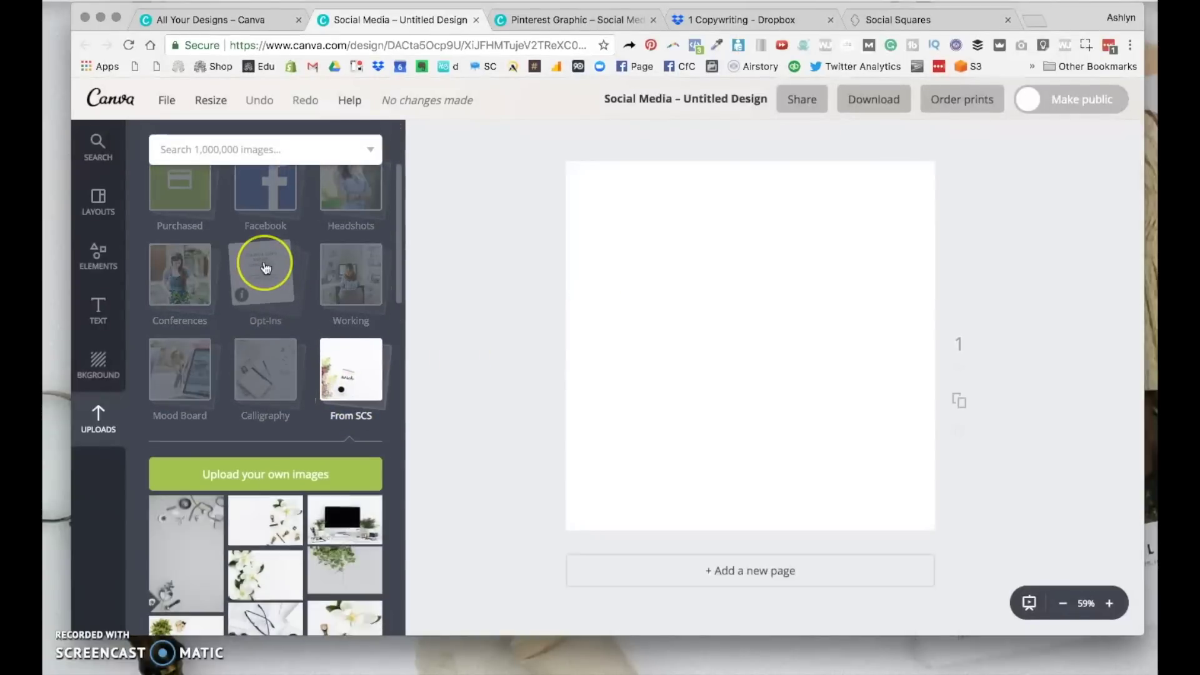
{"action": "scroll", "coordinate": [266, 268], "scroll_direction": "down", "scroll_amount": 3}
{"action": "left_click", "coordinate": [188, 381]}
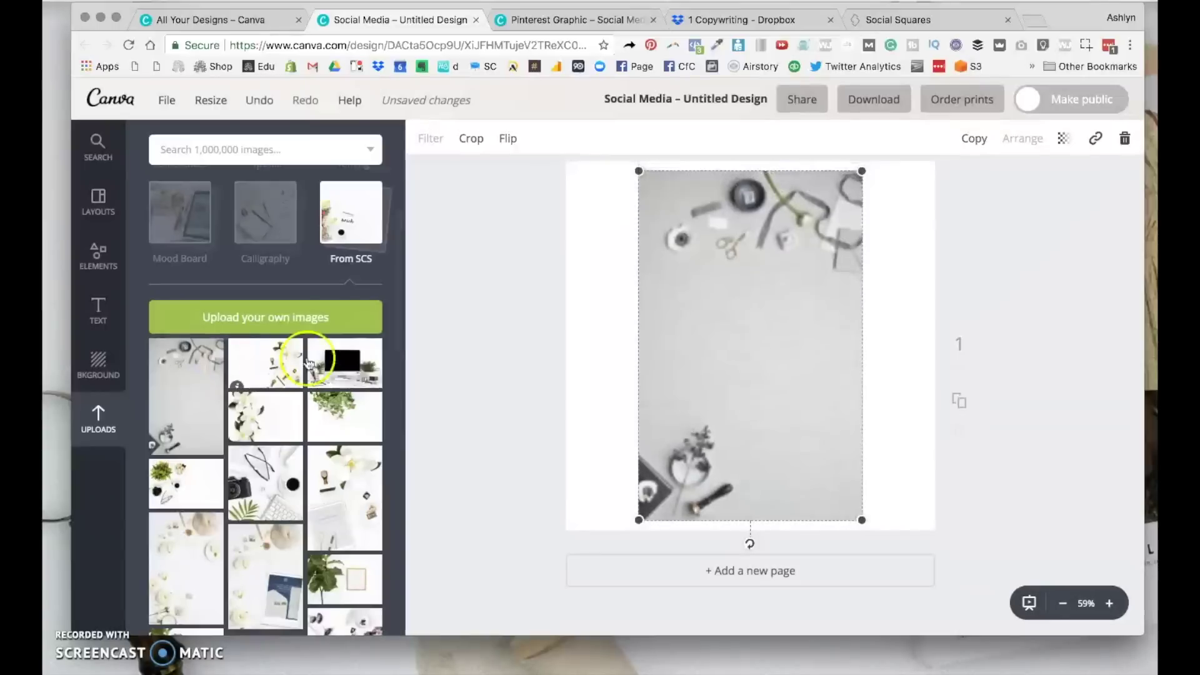
{"action": "left_click_drag", "start_coordinate": [663, 376], "coordinate": [576, 357]}
{"action": "left_click_drag", "start_coordinate": [781, 532], "coordinate": [940, 662]}
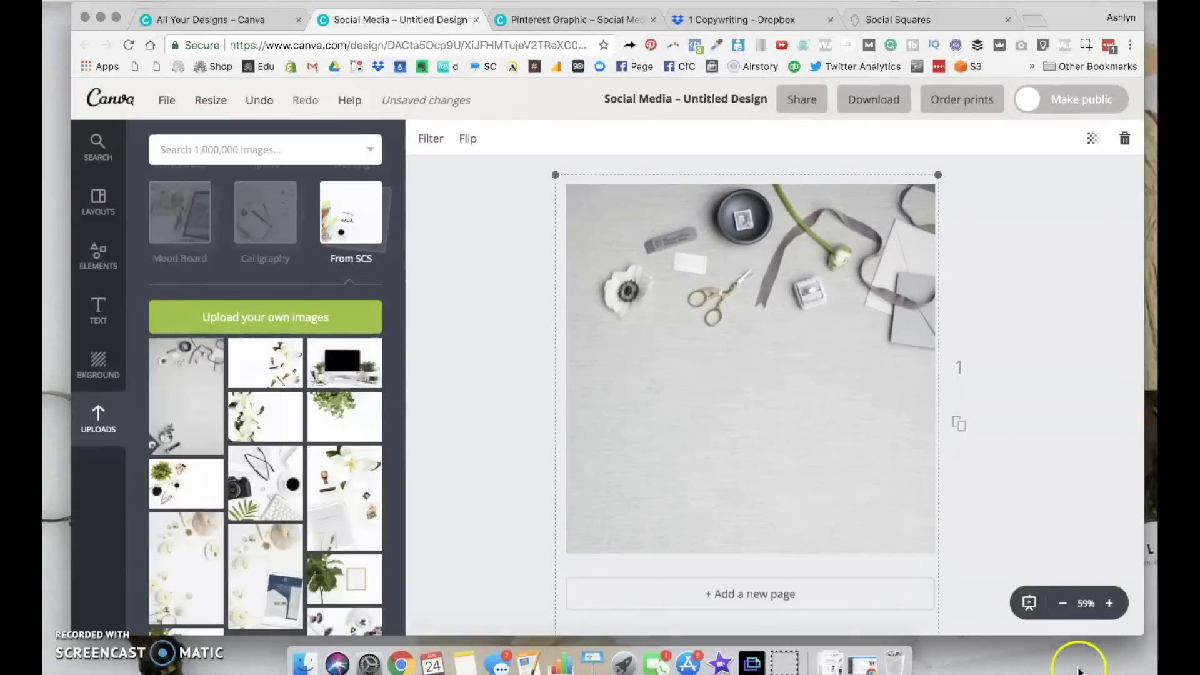
{"action": "left_click_drag", "start_coordinate": [884, 434], "coordinate": [872, 399]}
{"action": "left_click", "coordinate": [1013, 329]}
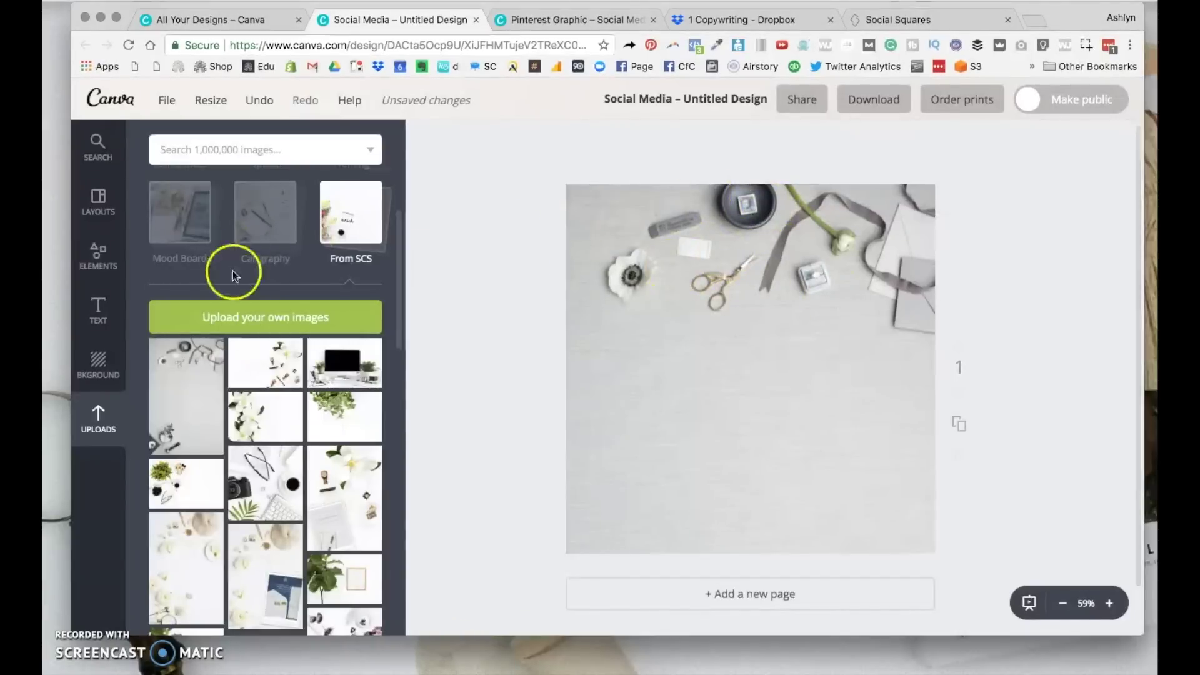
{"action": "left_click", "coordinate": [743, 21]}
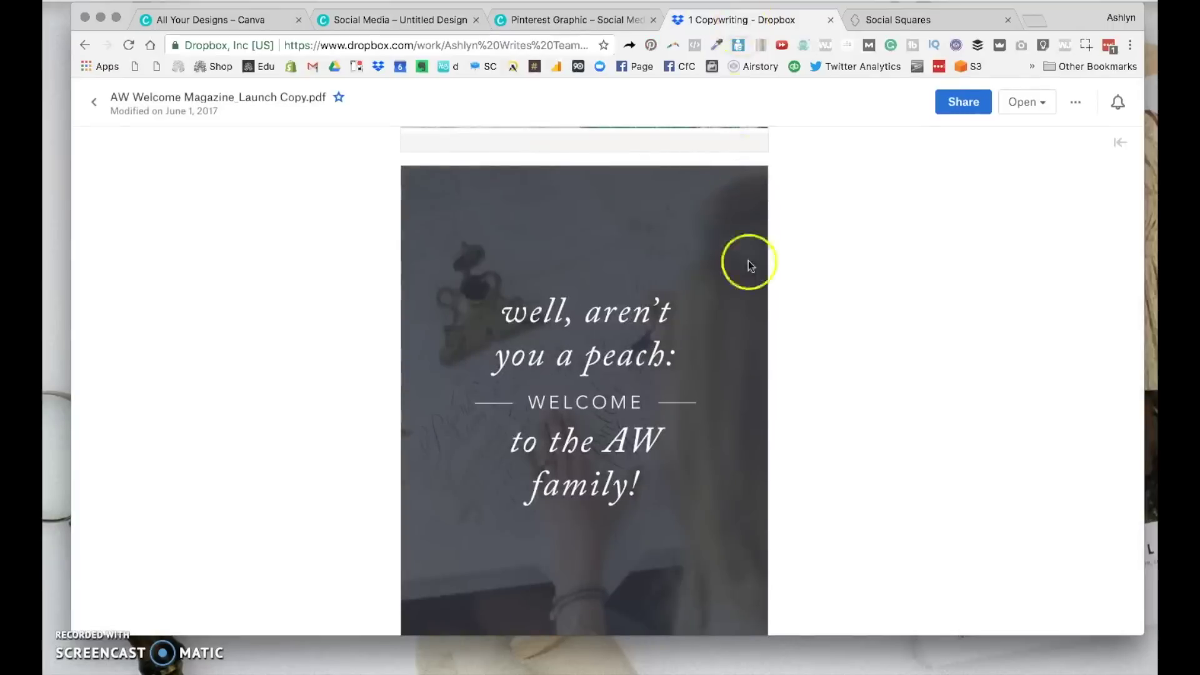
{"action": "scroll", "coordinate": [844, 268], "scroll_direction": "down", "scroll_amount": 2}
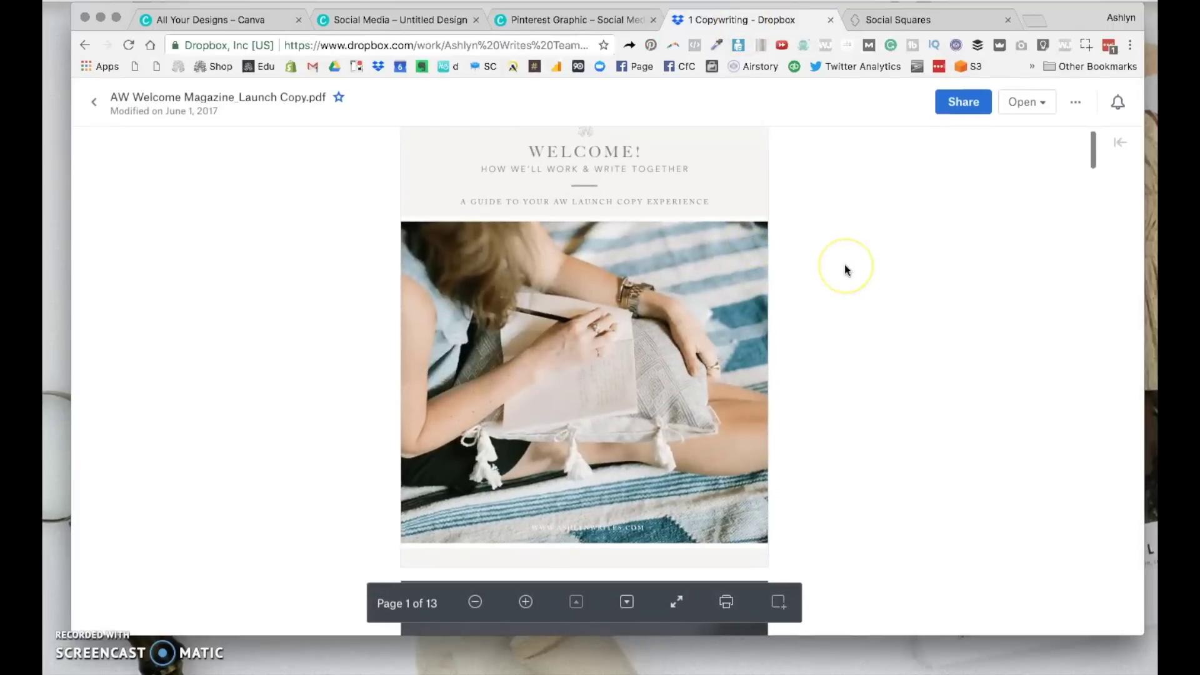
{"action": "scroll", "coordinate": [844, 269], "scroll_direction": "up", "scroll_amount": 1}
{"action": "scroll", "coordinate": [845, 269], "scroll_direction": "up", "scroll_amount": 1}
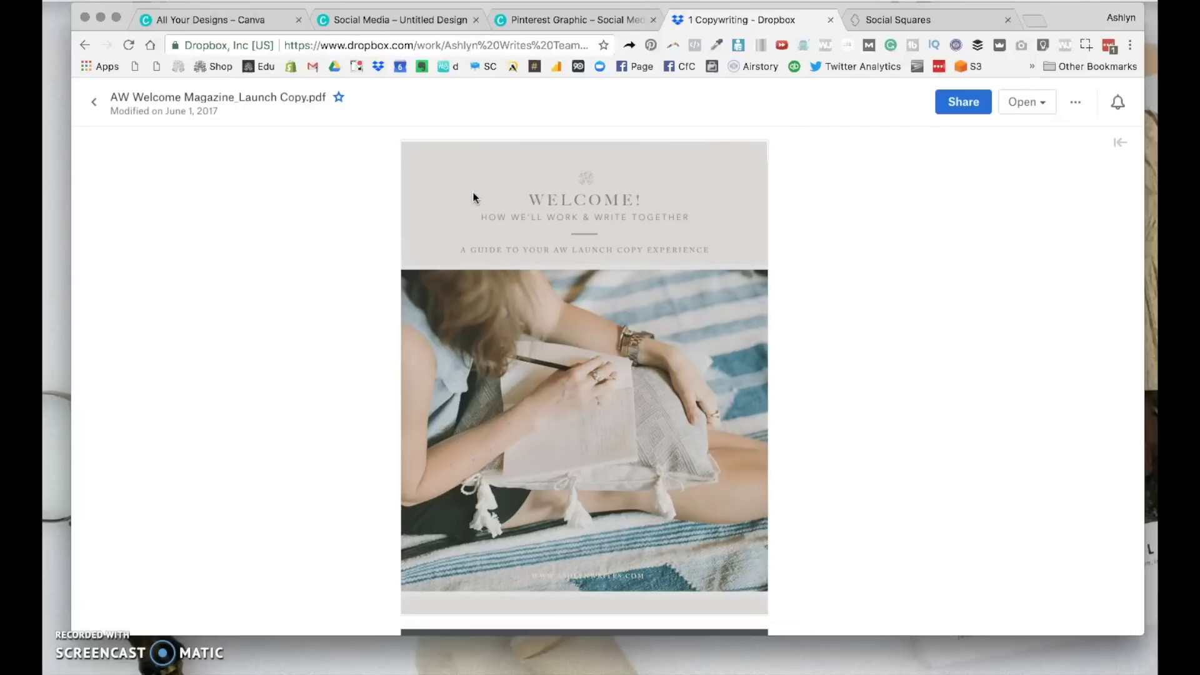
{"action": "key", "text": "super+2"}
- Add the WELCOME magazine cover, resize it and tilt it clockwise, low on the page
{"action": "left_click", "coordinate": [277, 399]}
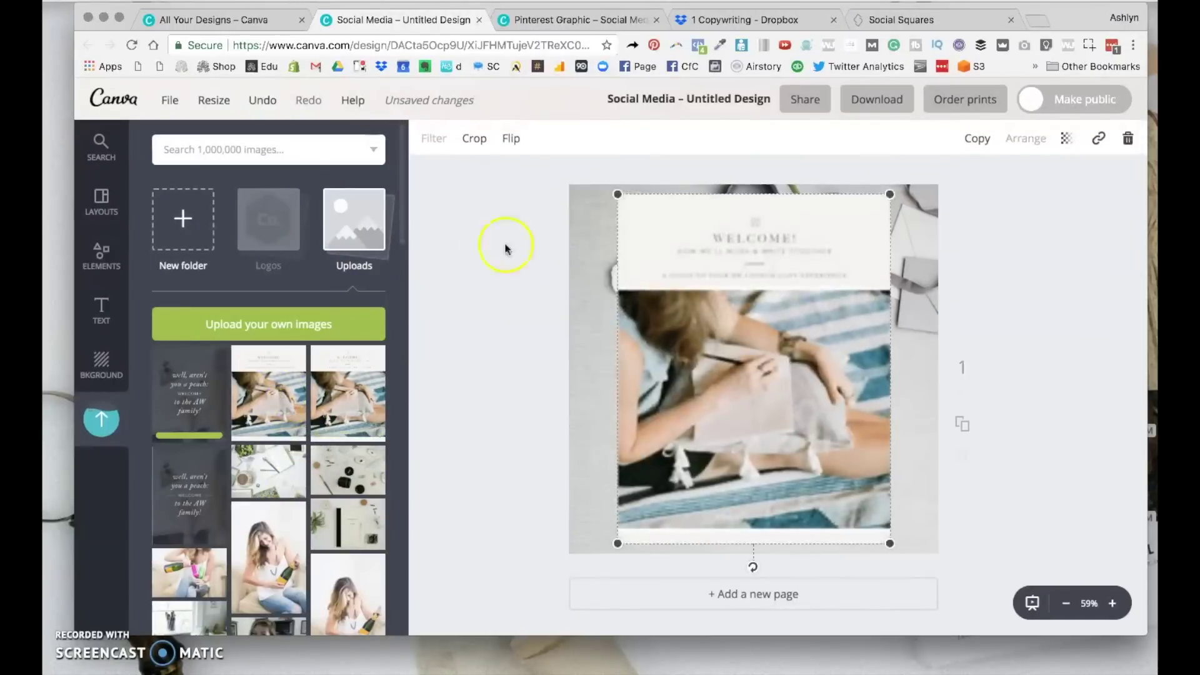
{"action": "left_click_drag", "start_coordinate": [882, 540], "coordinate": [736, 431]}
{"action": "left_click_drag", "start_coordinate": [685, 295], "coordinate": [688, 413]}
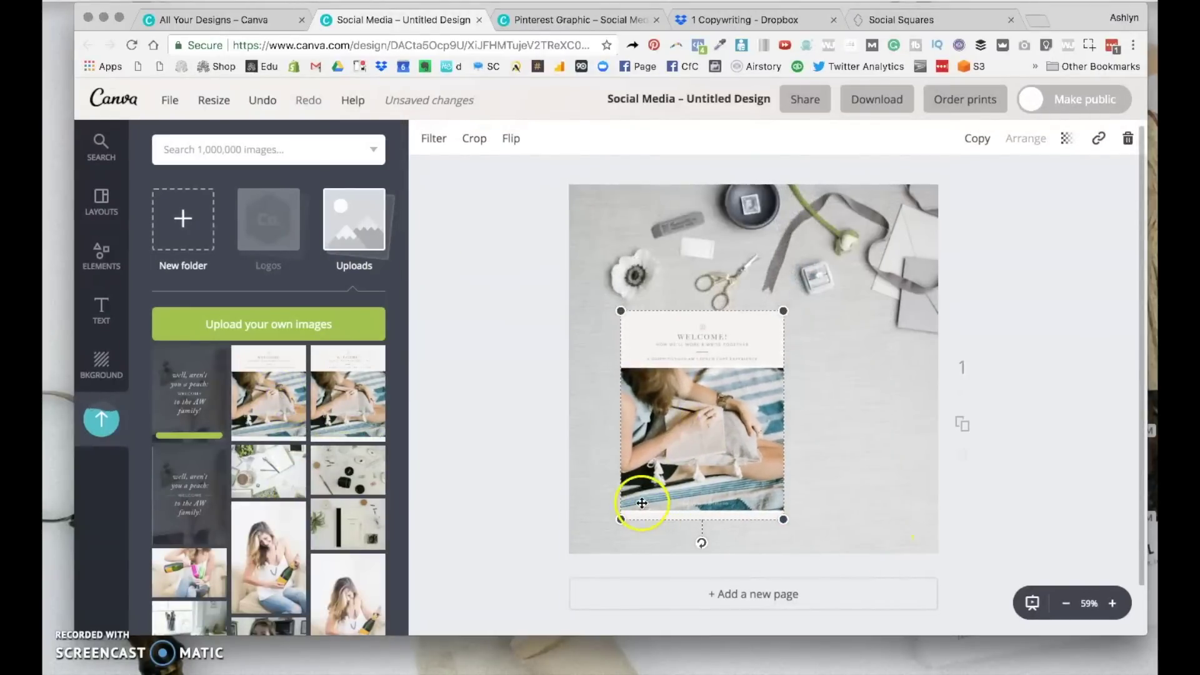
{"action": "left_click_drag", "start_coordinate": [622, 518], "coordinate": [616, 538]}
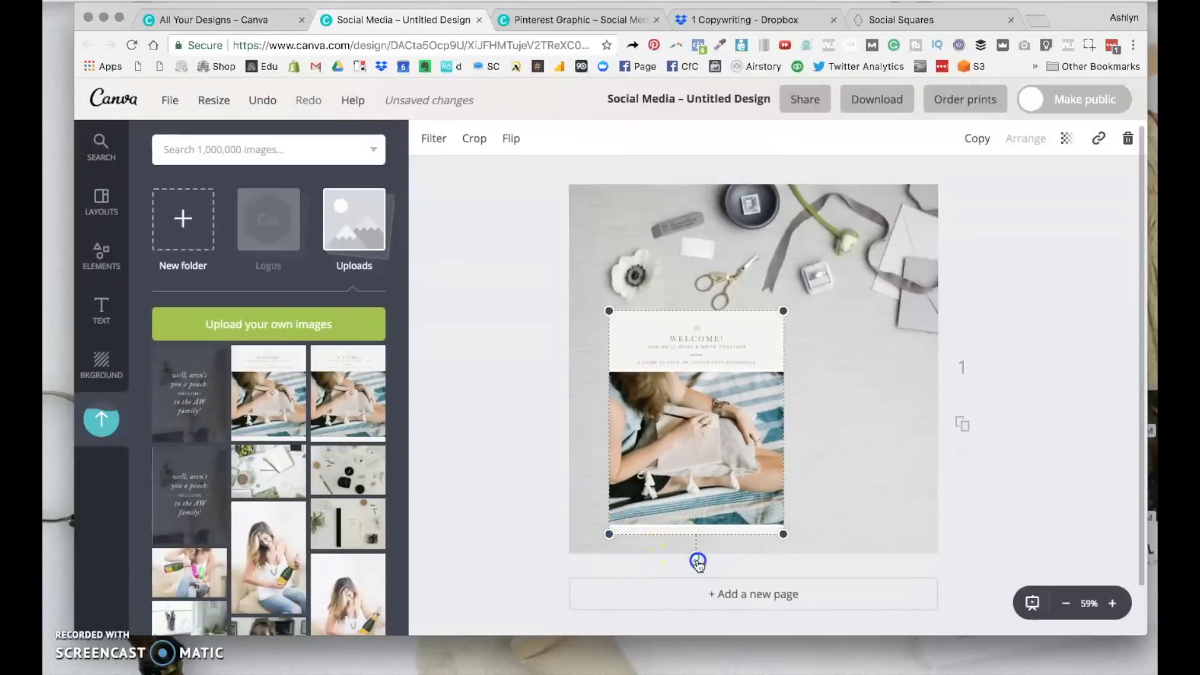
{"action": "left_click_drag", "start_coordinate": [694, 560], "coordinate": [719, 563]}
{"action": "left_click_drag", "start_coordinate": [709, 466], "coordinate": [678, 494]}
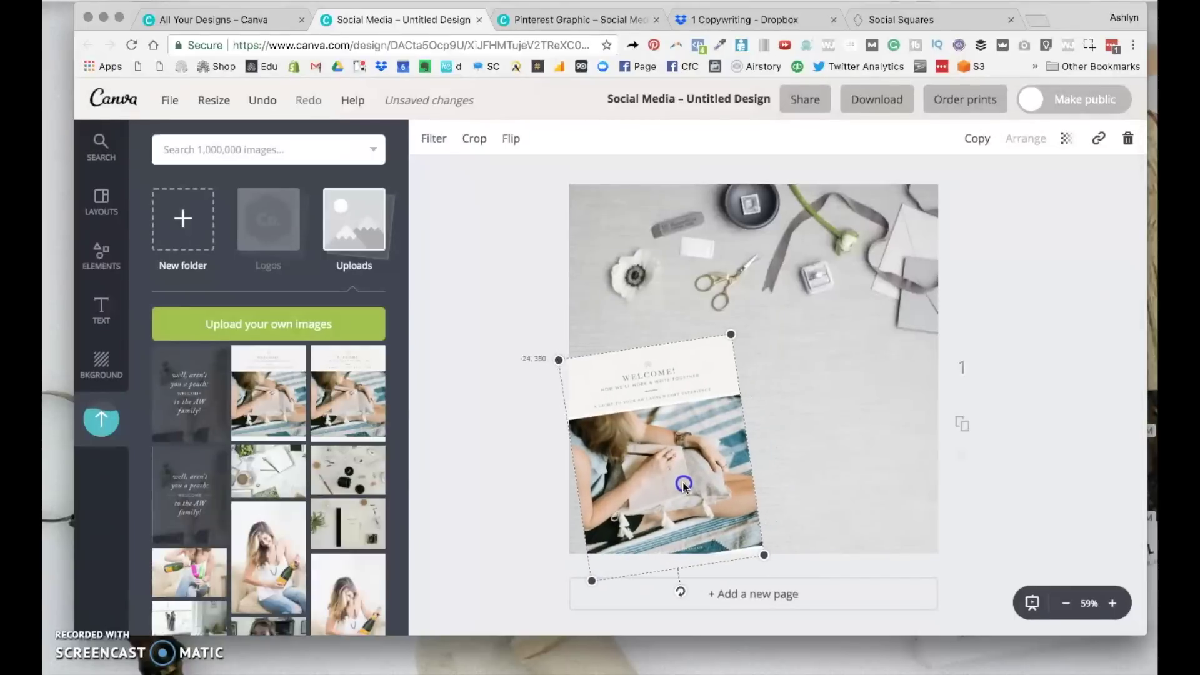
{"action": "left_click", "coordinate": [529, 457]}
- Add the dark peach-quote page, resize it and set it at a slight tilt
{"action": "left_click", "coordinate": [221, 398]}
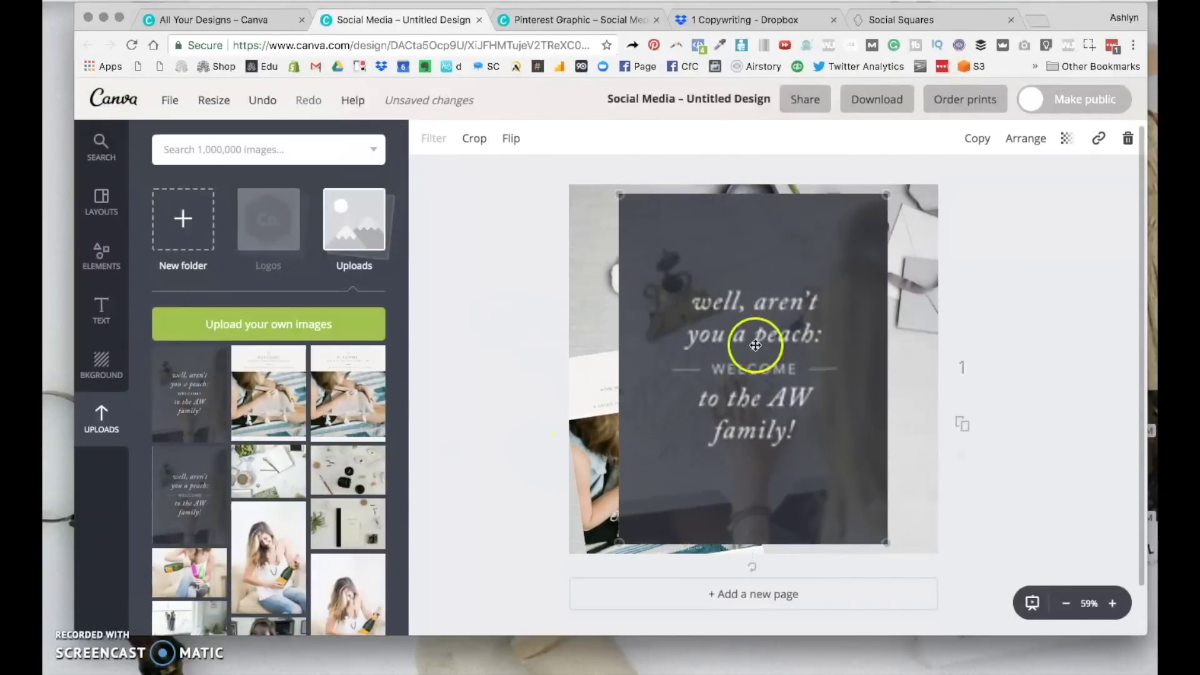
{"action": "left_click_drag", "start_coordinate": [884, 535], "coordinate": [750, 396]}
{"action": "left_click_drag", "start_coordinate": [628, 251], "coordinate": [645, 408]}
{"action": "left_click_drag", "start_coordinate": [670, 574], "coordinate": [694, 576]}
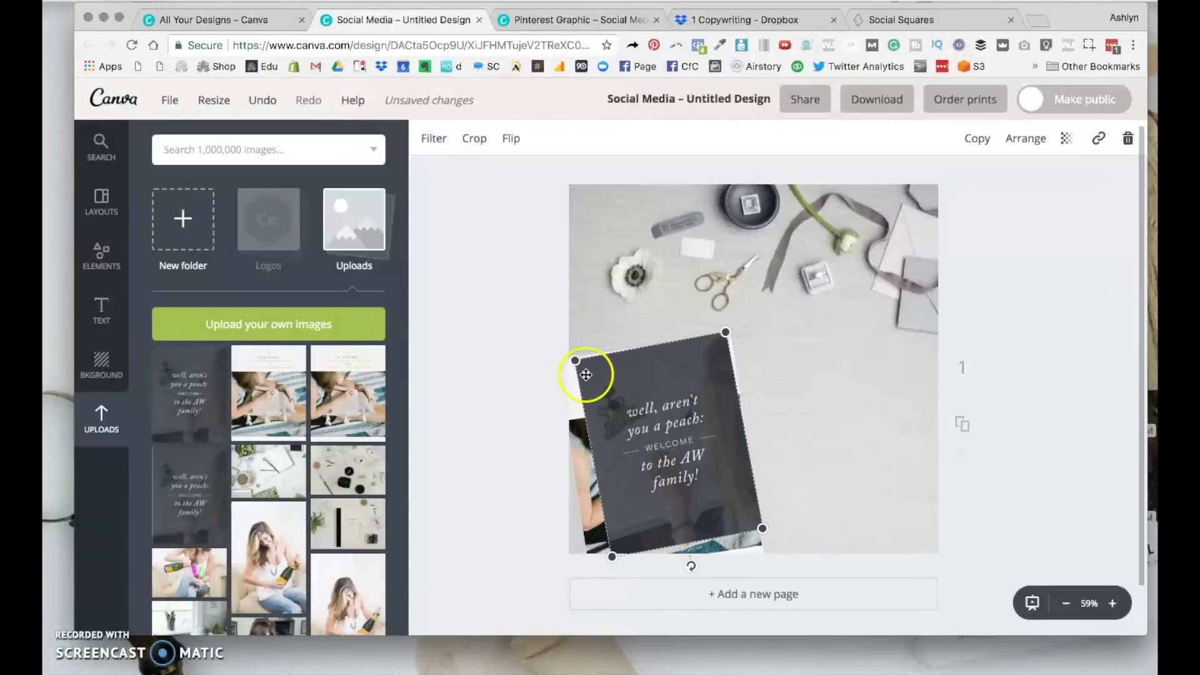
{"action": "left_click_drag", "start_coordinate": [578, 362], "coordinate": [534, 357]}
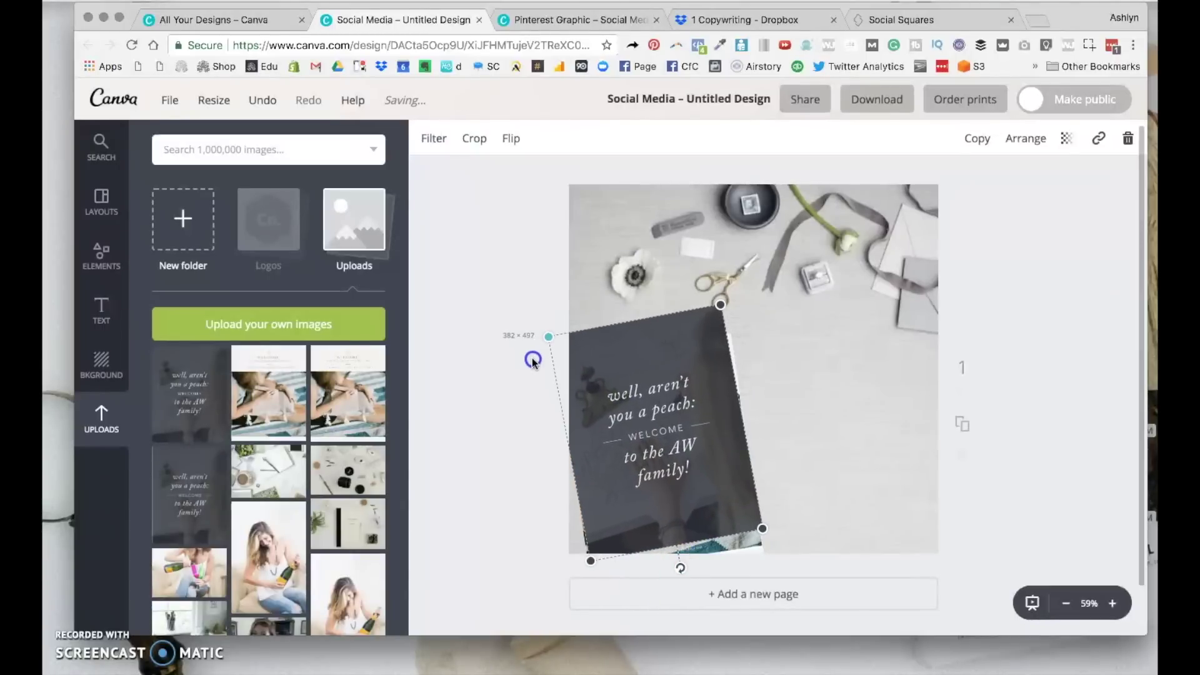
{"action": "left_click", "coordinate": [1025, 390]}
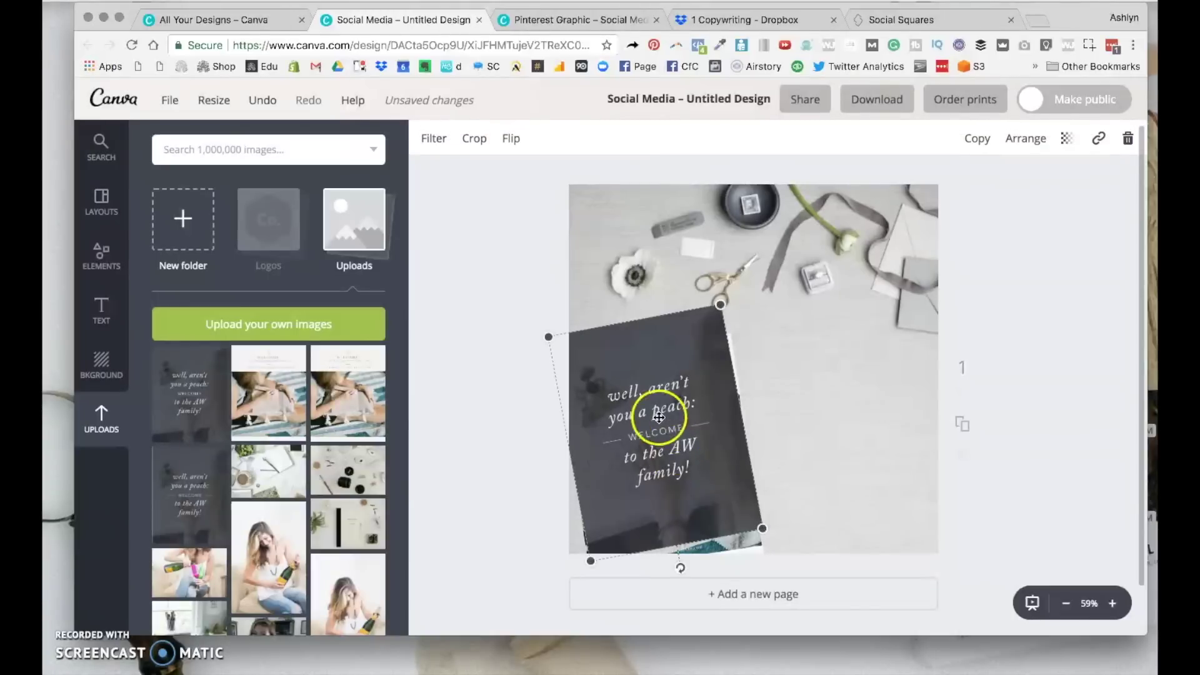
{"action": "left_click_drag", "start_coordinate": [673, 451], "coordinate": [760, 455]}
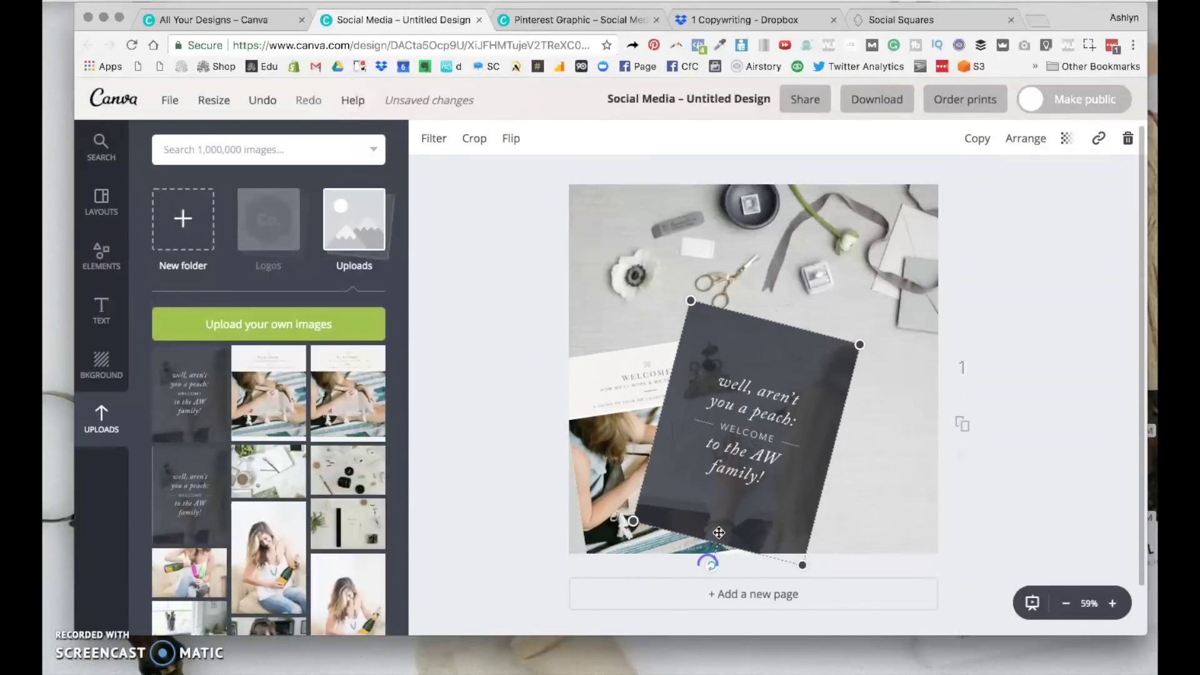
{"action": "left_click_drag", "start_coordinate": [770, 569], "coordinate": [684, 586]}
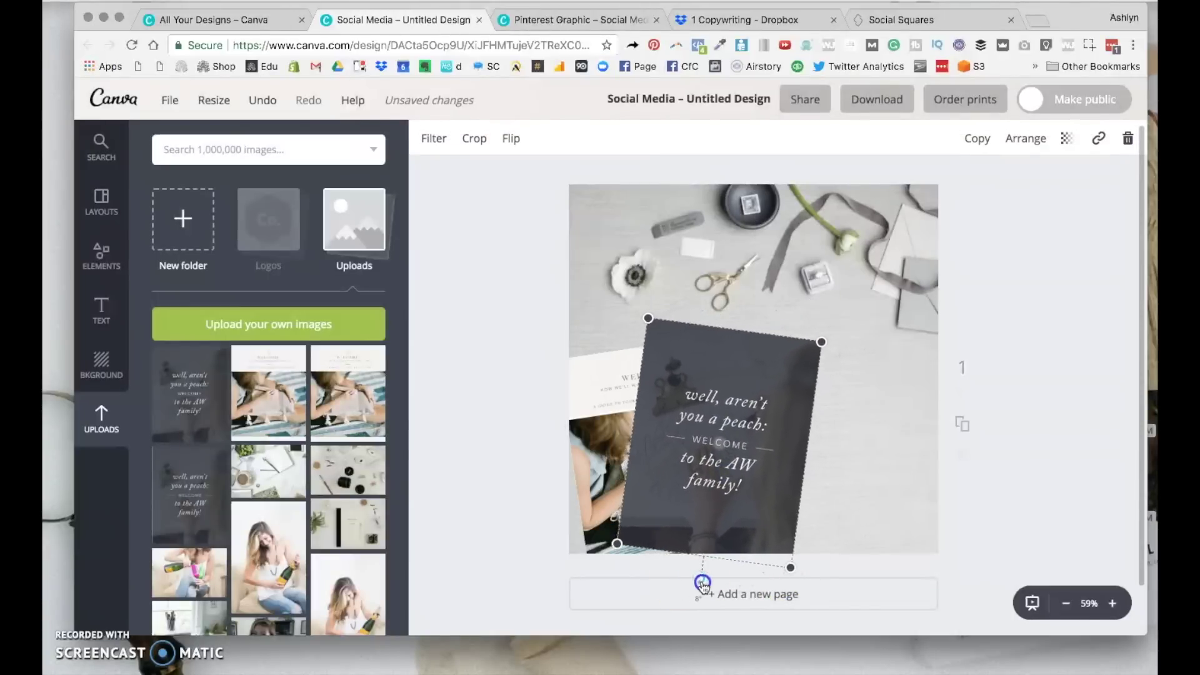
{"action": "left_click_drag", "start_coordinate": [683, 585], "coordinate": [715, 573]}
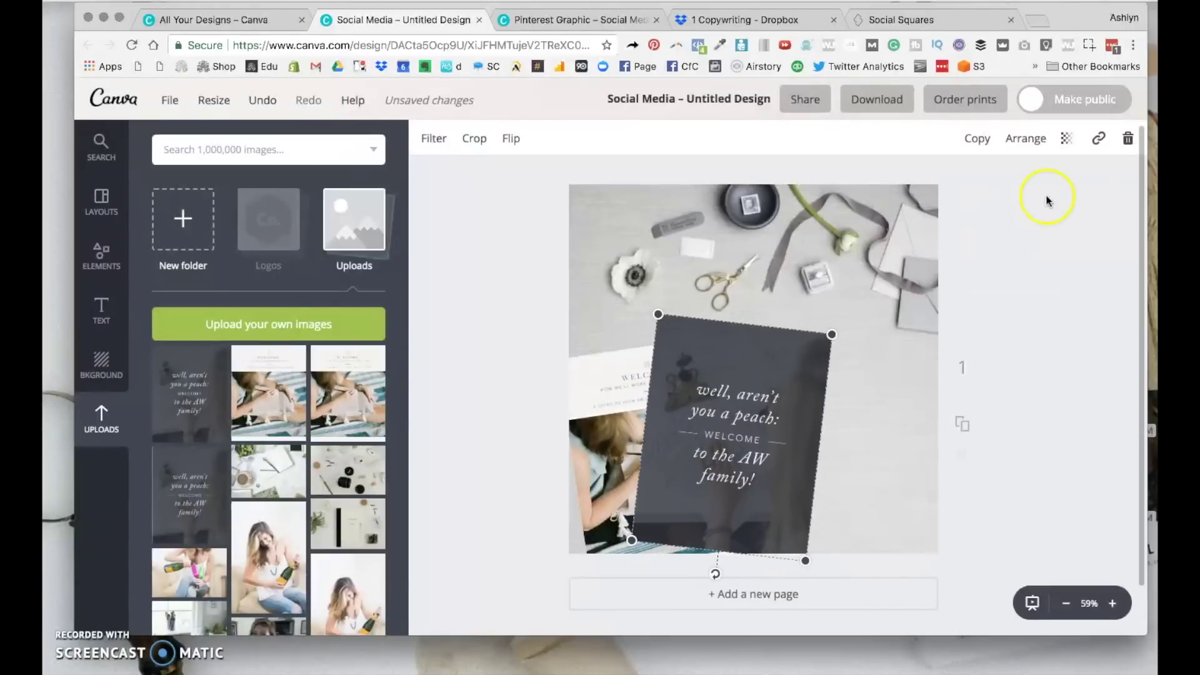
- Send the peach-quote page behind the WELCOME cover
{"action": "left_click", "coordinate": [1024, 140]}
{"action": "left_click", "coordinate": [1000, 208]}
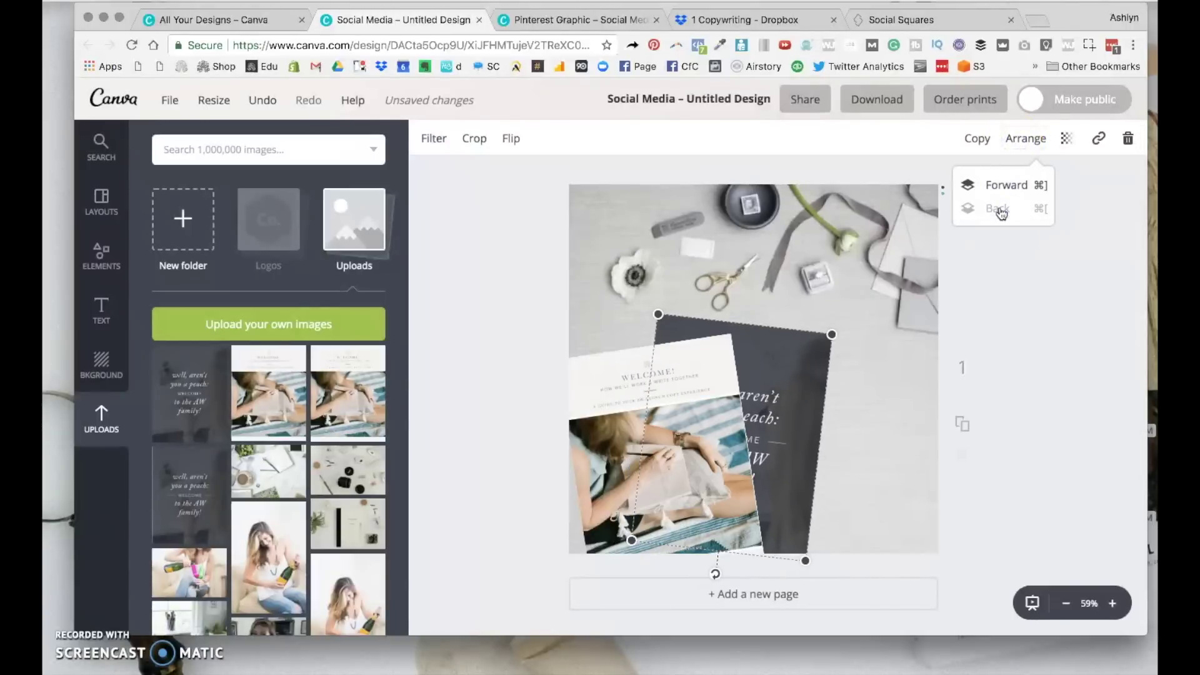
{"action": "left_click", "coordinate": [632, 422]}
{"action": "left_click", "coordinate": [1060, 166]}
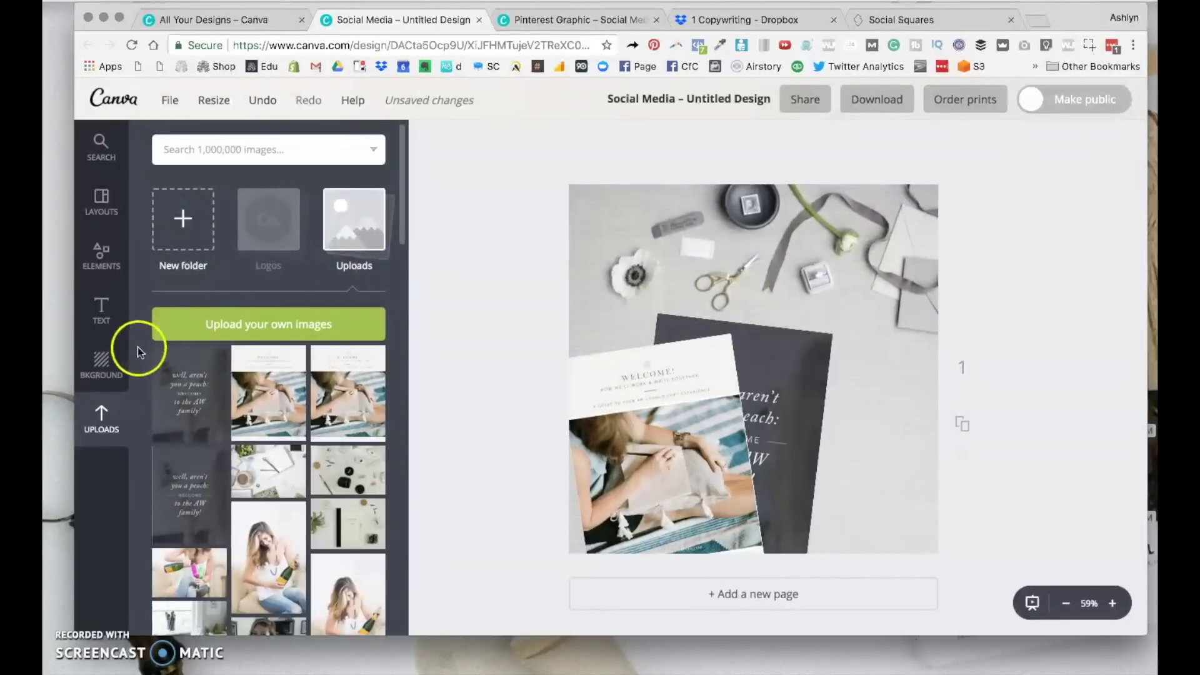
- Add a grey square from the basic shapes
{"action": "left_click", "coordinate": [100, 270]}
{"action": "left_click", "coordinate": [209, 329]}
{"action": "left_click", "coordinate": [207, 456]}
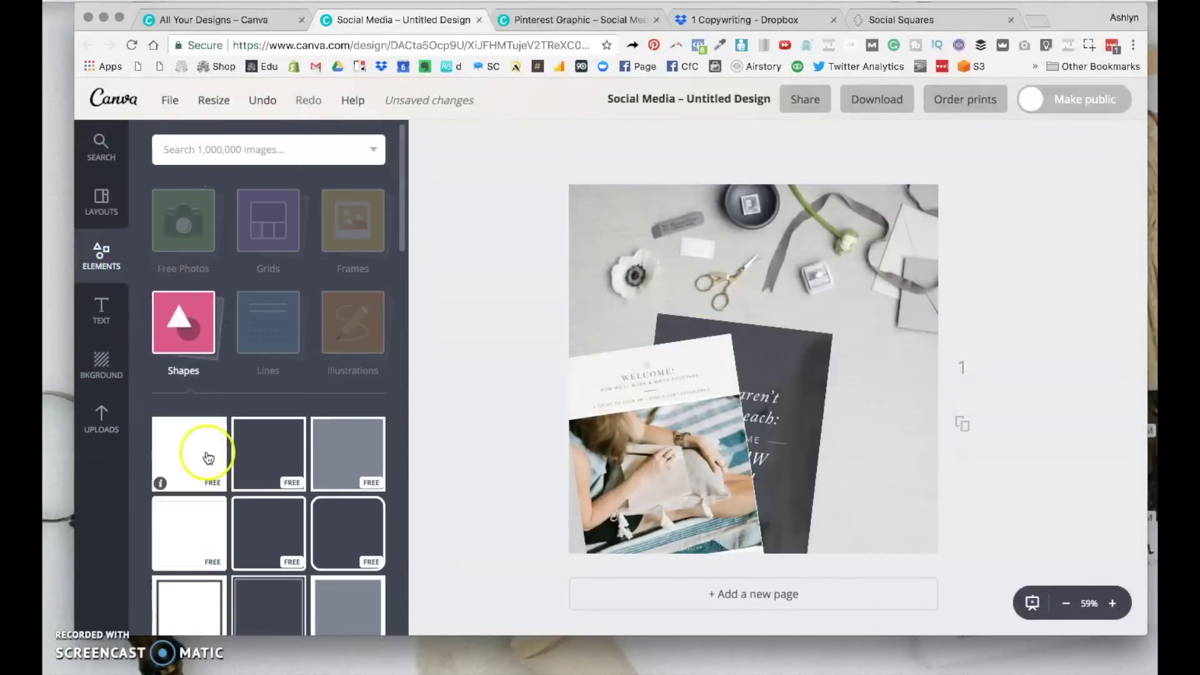
{"action": "left_click", "coordinate": [428, 131]}
{"action": "left_click", "coordinate": [498, 301]}
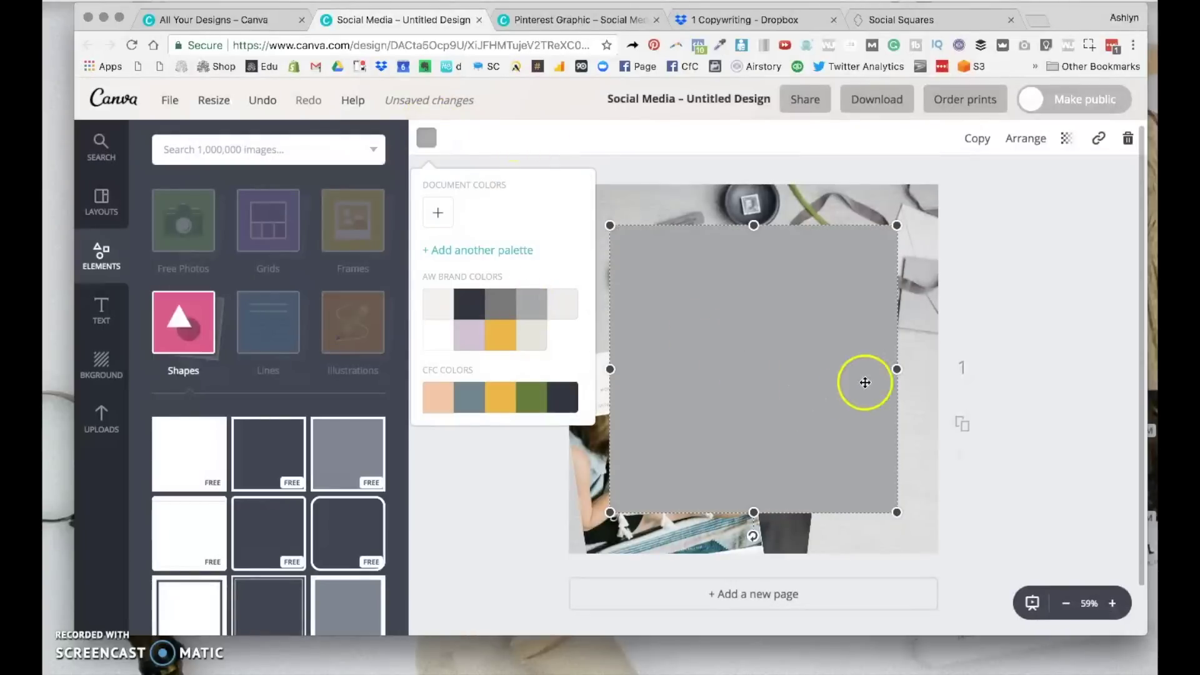
- Shape the square into a narrow, tilted page-sized rectangle with transparency 38
{"action": "left_click_drag", "start_coordinate": [868, 380], "coordinate": [769, 381]}
{"action": "left_click_drag", "start_coordinate": [734, 313], "coordinate": [745, 309]}
{"action": "left_click_drag", "start_coordinate": [723, 228], "coordinate": [724, 317]}
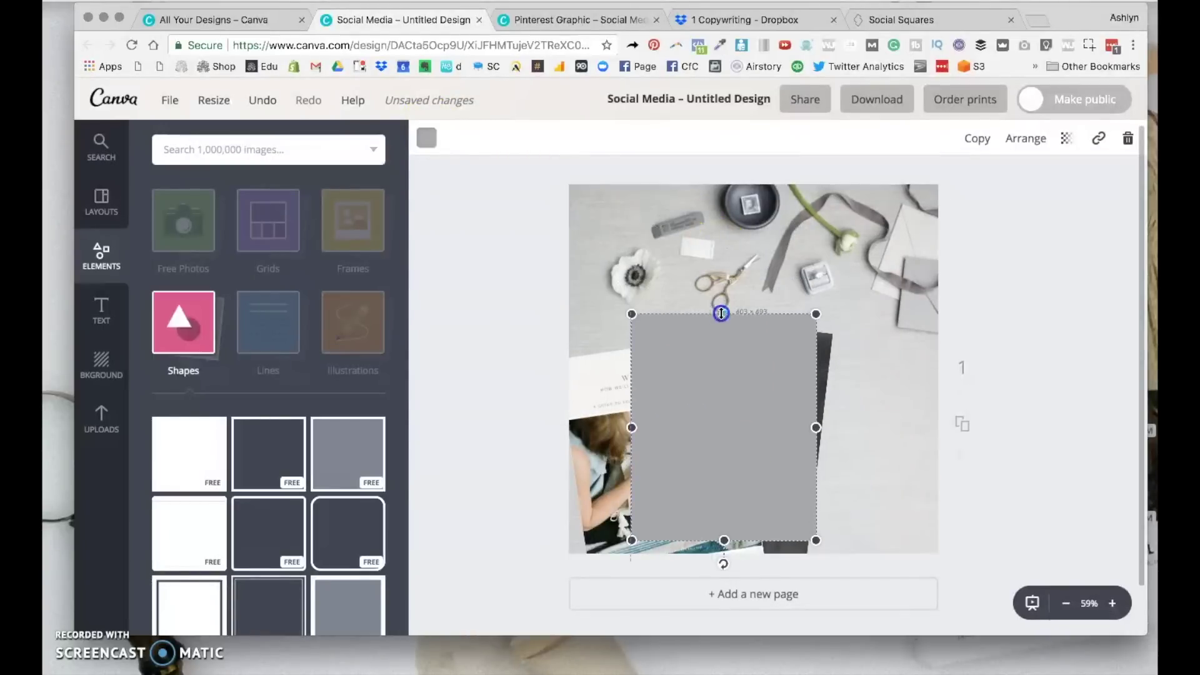
{"action": "left_click_drag", "start_coordinate": [723, 562], "coordinate": [710, 573]}
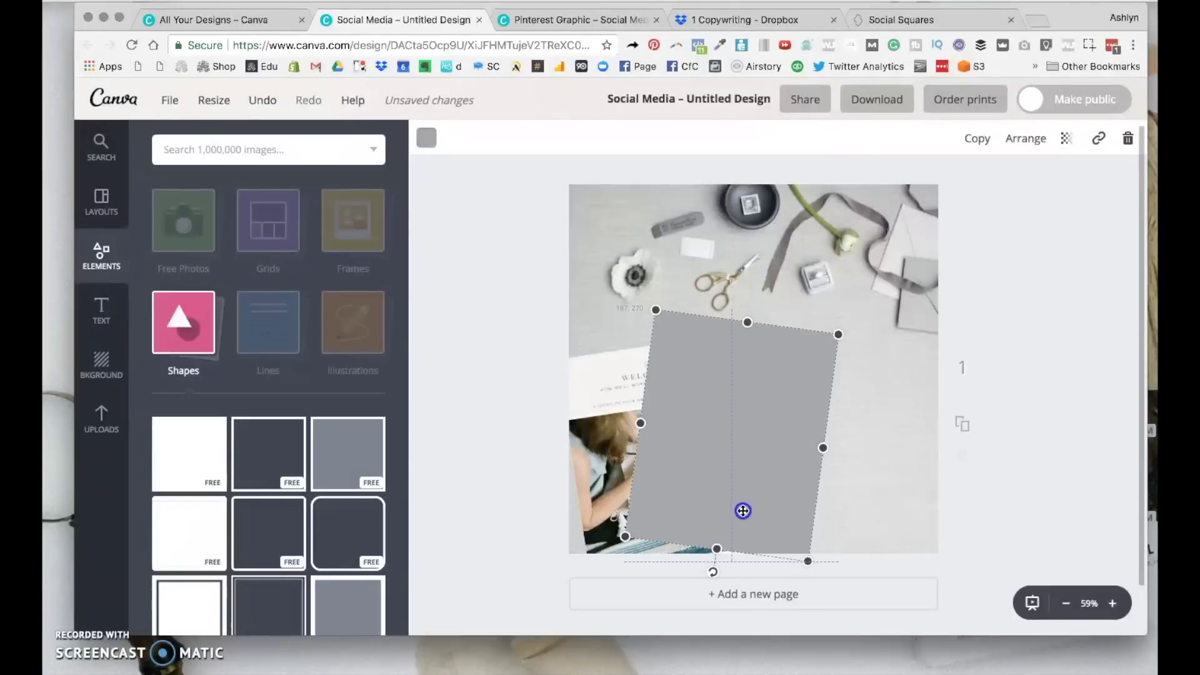
{"action": "left_click", "coordinate": [1065, 137]}
{"action": "left_click_drag", "start_coordinate": [1041, 185], "coordinate": [972, 185]}
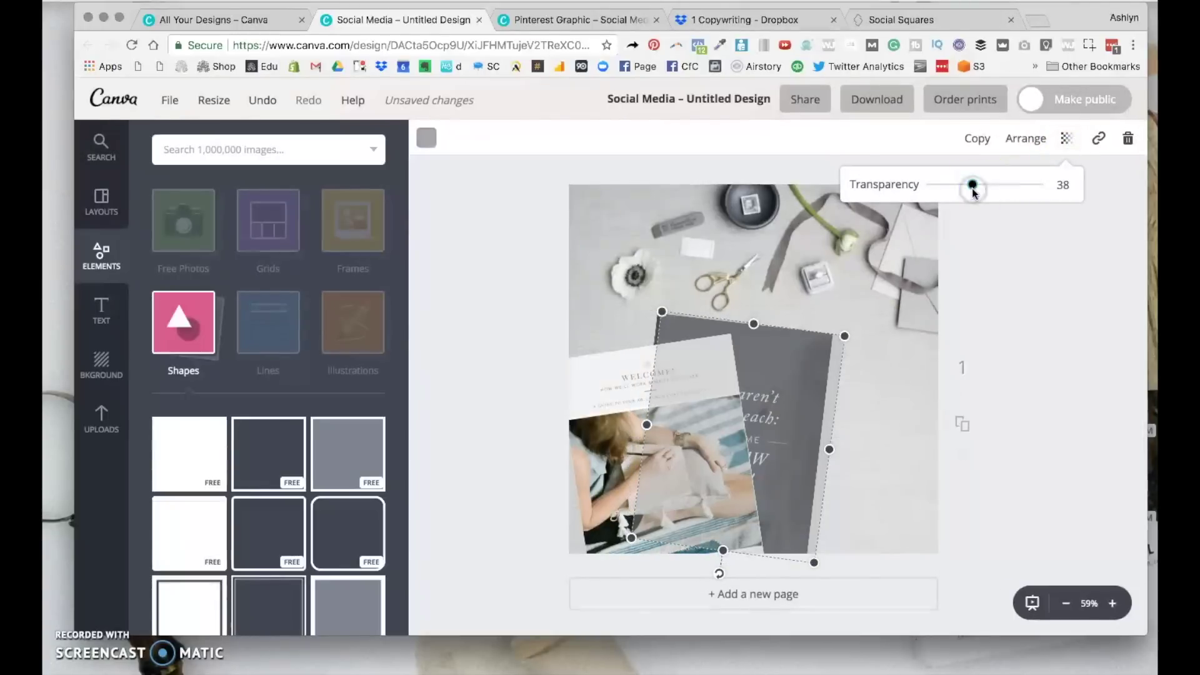
{"action": "left_click_drag", "start_coordinate": [719, 573], "coordinate": [742, 460]}
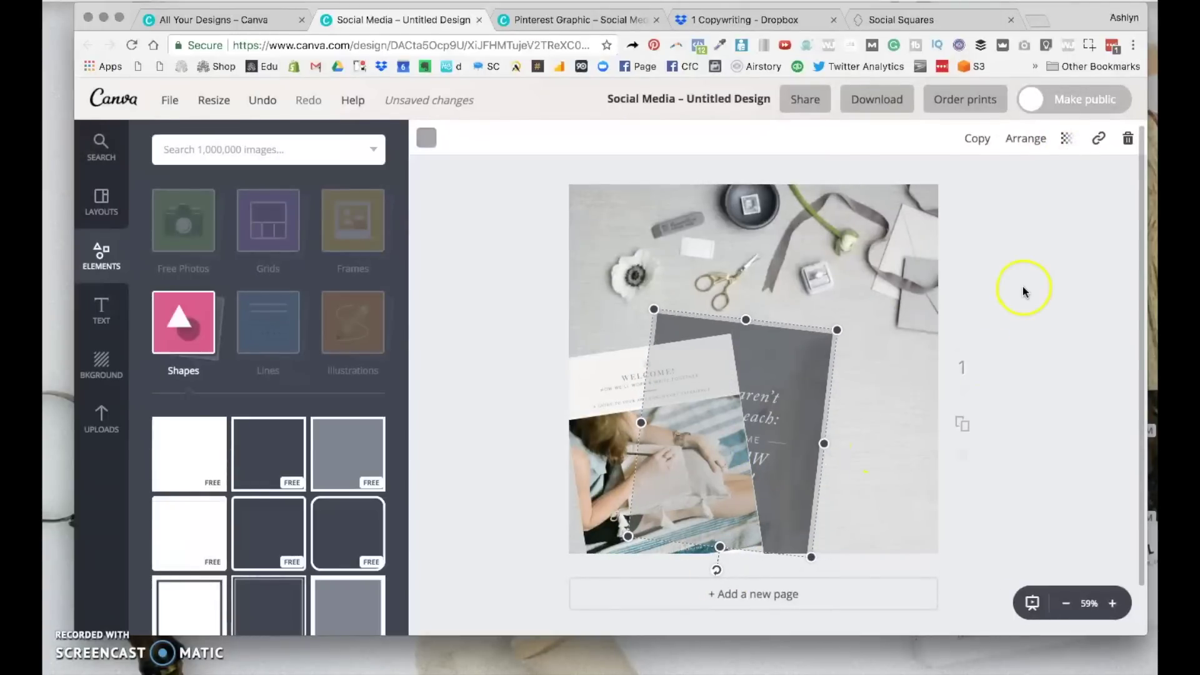
{"action": "left_click_drag", "start_coordinate": [641, 422], "coordinate": [648, 425]}
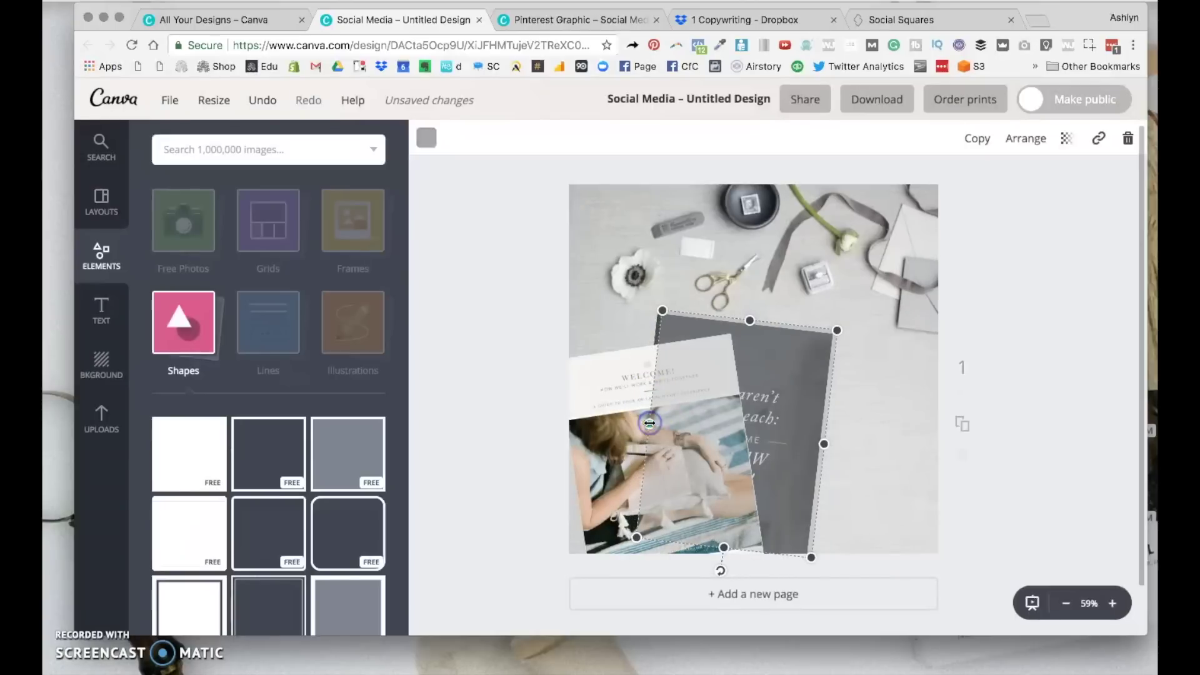
- Send the rectangle behind the welcome card and nudge it so it peeks out
{"action": "left_click", "coordinate": [1026, 138]}
{"action": "left_click", "coordinate": [997, 209]}
{"action": "left_click", "coordinate": [1029, 371]}
{"action": "left_click_drag", "start_coordinate": [778, 369], "coordinate": [803, 348]}
{"action": "left_click", "coordinate": [617, 521]}
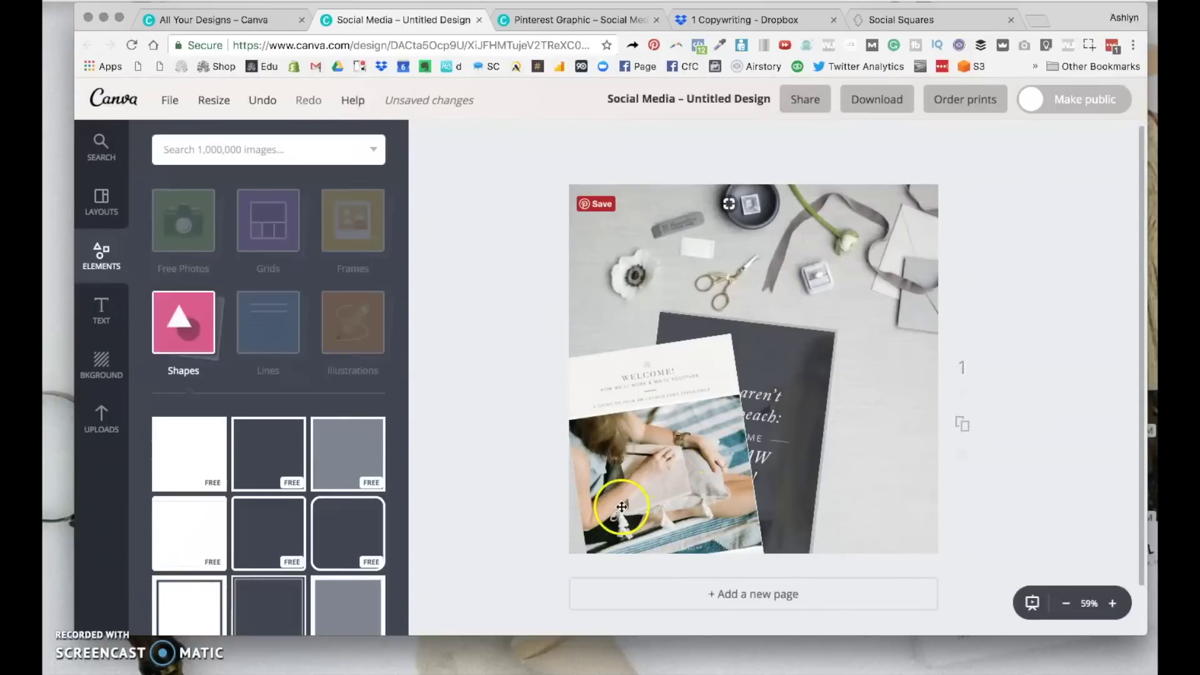
{"action": "left_click", "coordinate": [644, 348]}
{"action": "left_click", "coordinate": [615, 357]}
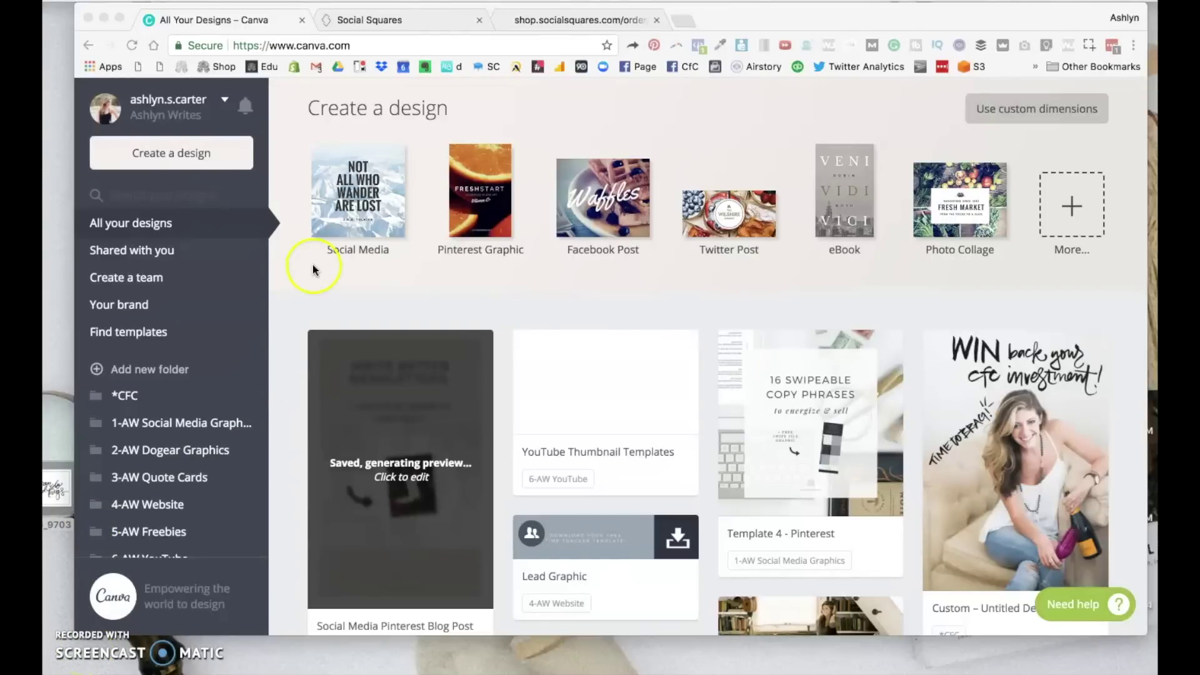
- Switch to the Social Squares tab and browse its styled stock homepage
{"action": "left_click", "coordinate": [350, 24]}
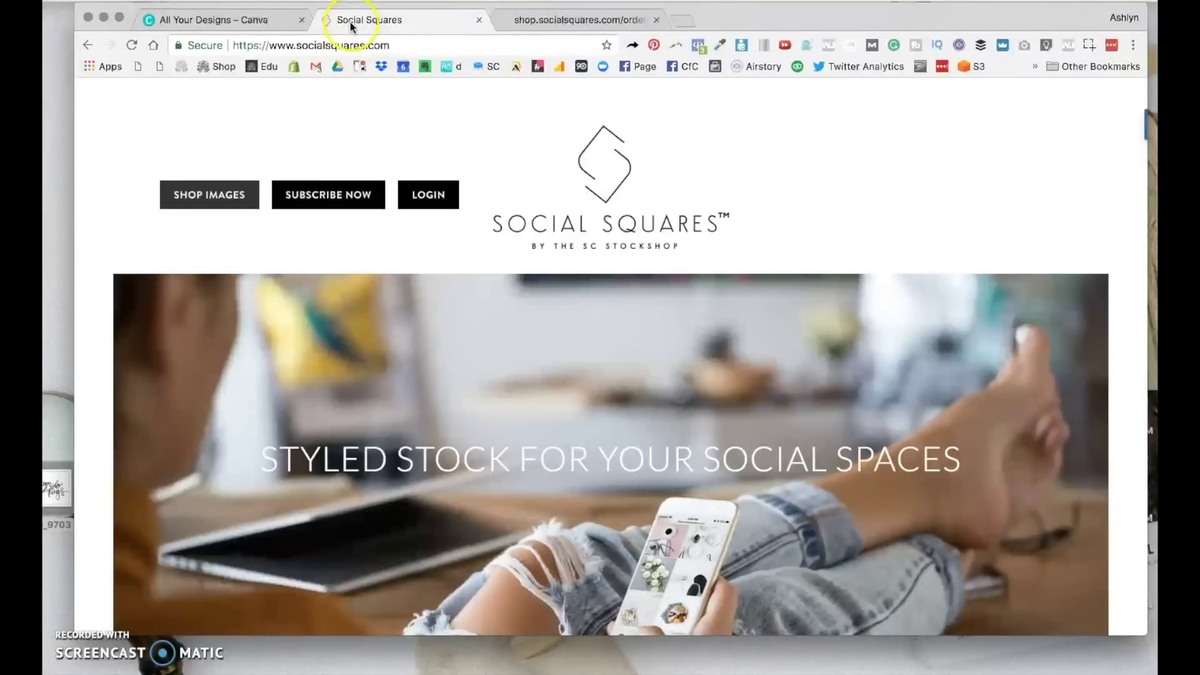
{"action": "scroll", "coordinate": [427, 147], "scroll_direction": "down", "scroll_amount": 5}
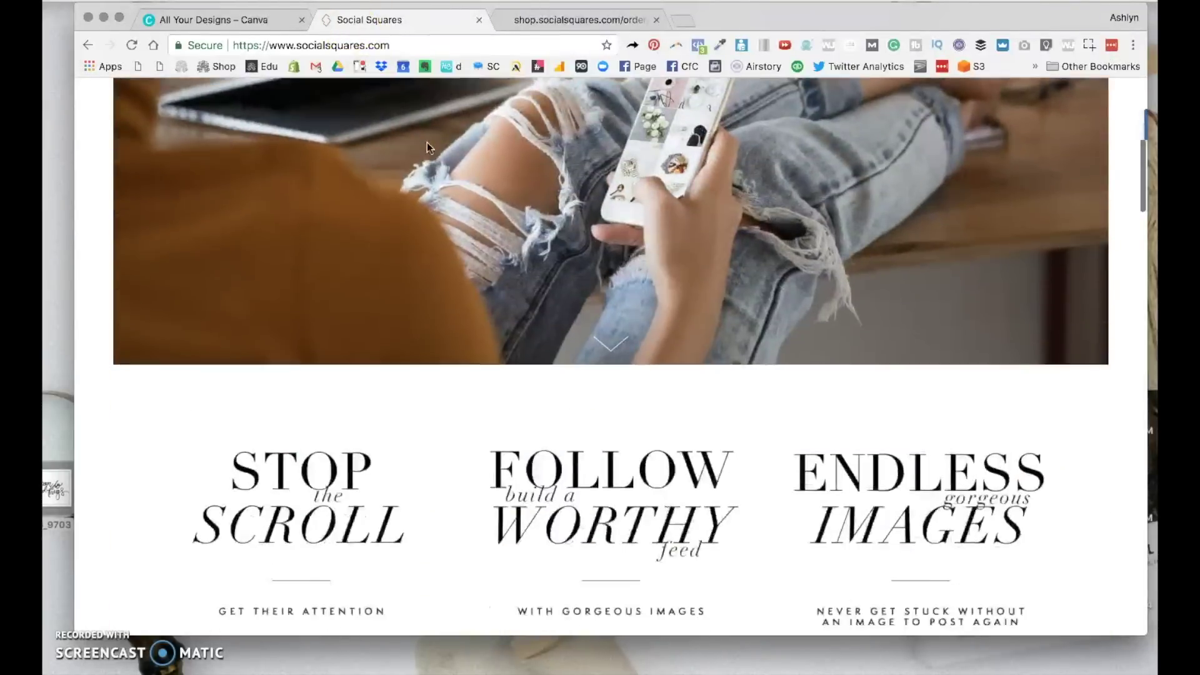
{"action": "scroll", "coordinate": [427, 148], "scroll_direction": "down", "scroll_amount": 10}
{"action": "scroll", "coordinate": [427, 147], "scroll_direction": "down", "scroll_amount": 5}
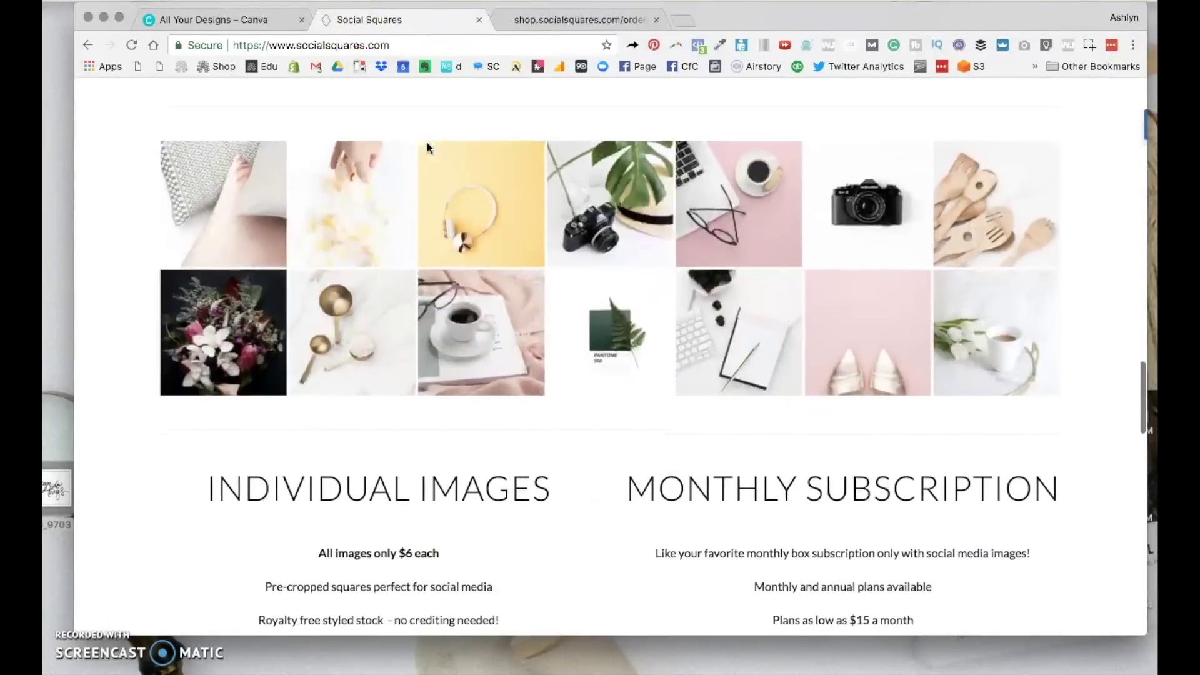
{"action": "scroll", "coordinate": [426, 148], "scroll_direction": "down", "scroll_amount": 5}
{"action": "scroll", "coordinate": [427, 147], "scroll_direction": "down", "scroll_amount": 5}
{"action": "scroll", "coordinate": [427, 147], "scroll_direction": "up", "scroll_amount": 15}
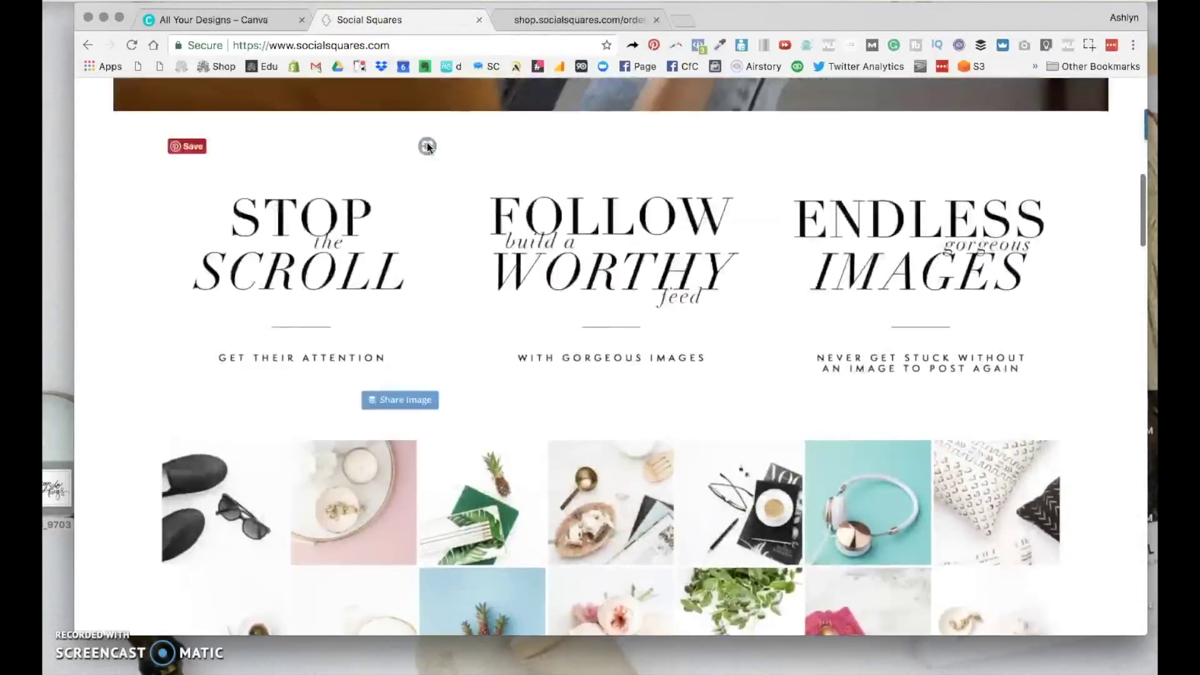
{"action": "scroll", "coordinate": [427, 148], "scroll_direction": "up", "scroll_amount": 5}
{"action": "scroll", "coordinate": [427, 147], "scroll_direction": "up", "scroll_amount": 5}
{"action": "scroll", "coordinate": [427, 147], "scroll_direction": "down", "scroll_amount": 8}
{"action": "left_click", "coordinate": [447, 245]}
{"action": "scroll", "coordinate": [447, 244], "scroll_direction": "down", "scroll_amount": 8}
{"action": "scroll", "coordinate": [447, 245], "scroll_direction": "up", "scroll_amount": 5}
{"action": "scroll", "coordinate": [448, 244], "scroll_direction": "up", "scroll_amount": 5}
{"action": "scroll", "coordinate": [447, 243], "scroll_direction": "up", "scroll_amount": 4}
{"action": "scroll", "coordinate": [447, 244], "scroll_direction": "down", "scroll_amount": 3}
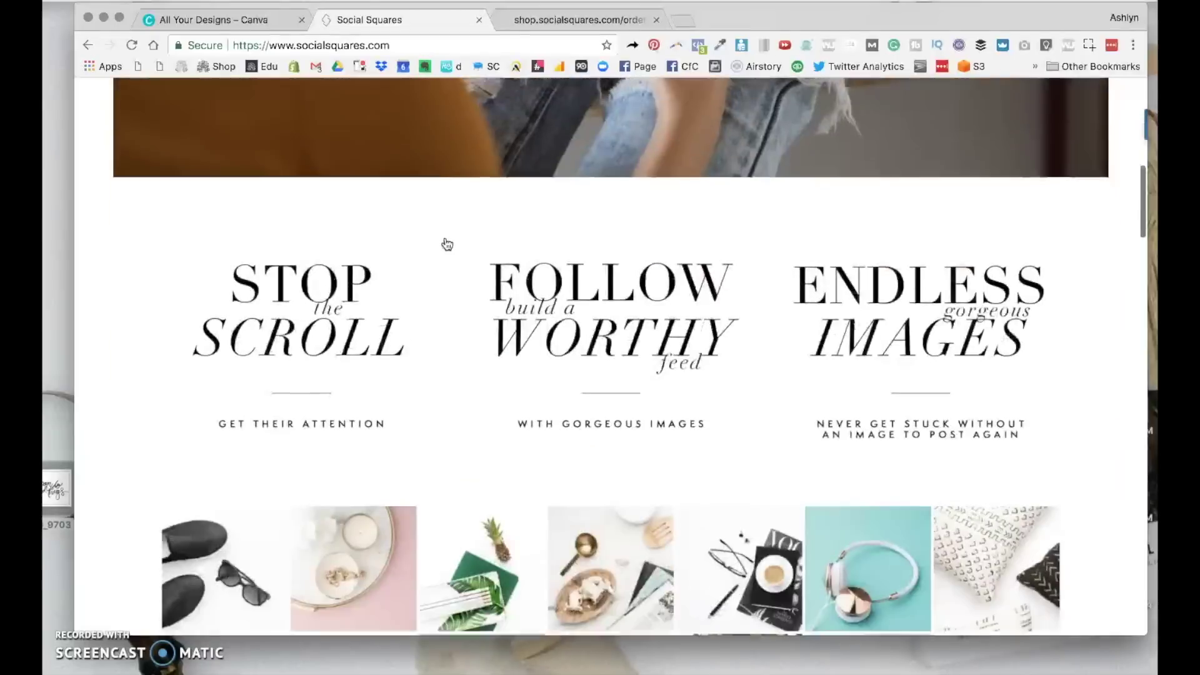
{"action": "scroll", "coordinate": [447, 244], "scroll_direction": "down", "scroll_amount": 1}
{"action": "scroll", "coordinate": [447, 244], "scroll_direction": "down", "scroll_amount": 1}
{"action": "scroll", "coordinate": [447, 244], "scroll_direction": "down", "scroll_amount": 1}
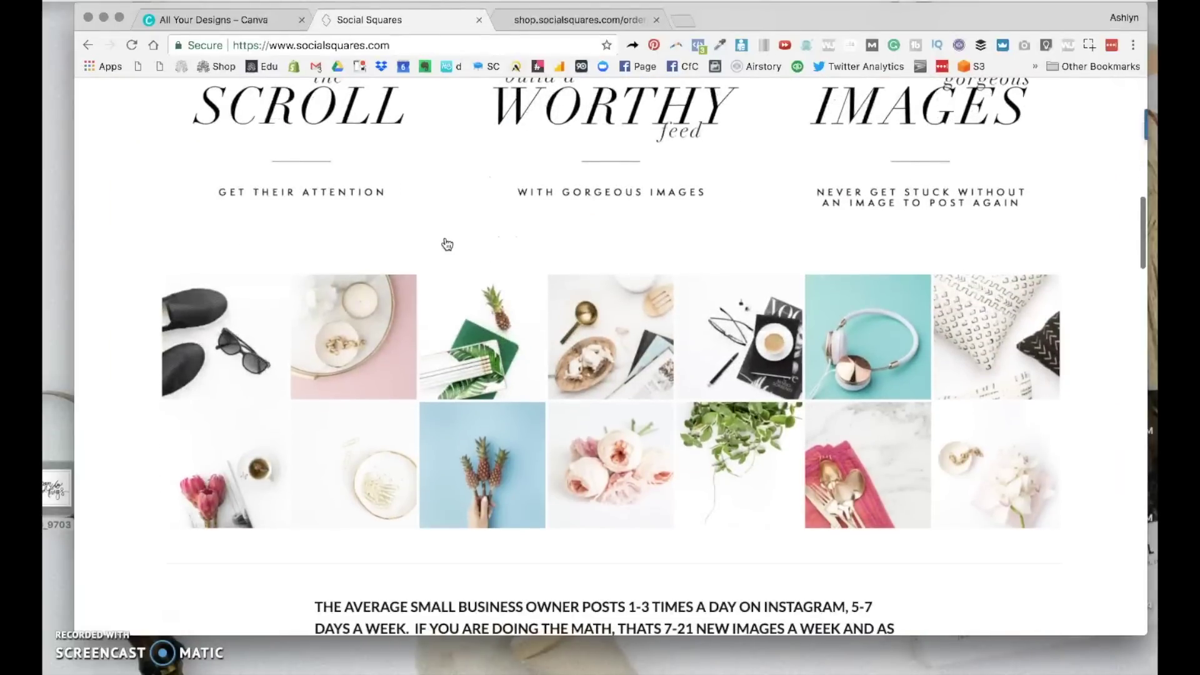
{"action": "scroll", "coordinate": [446, 243], "scroll_direction": "down", "scroll_amount": 2}
{"action": "scroll", "coordinate": [447, 239], "scroll_direction": "up", "scroll_amount": 10}
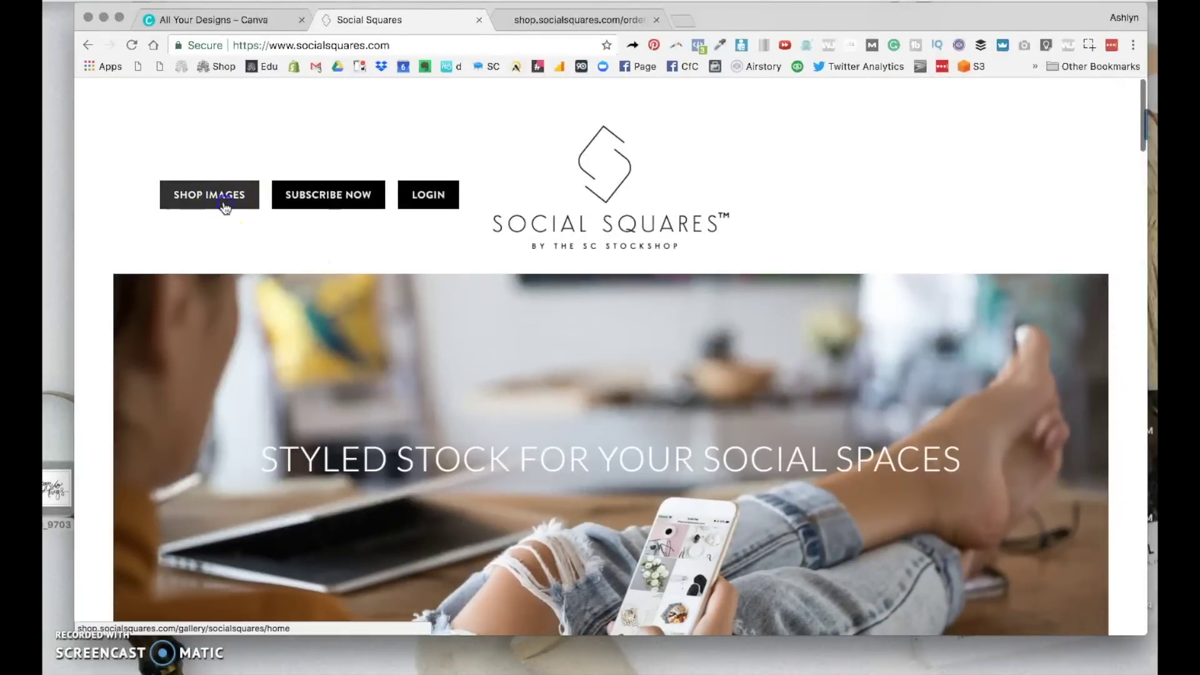
- Download the purchased notebook photo from its order page and extract the zip
{"action": "key", "text": "super+1"}
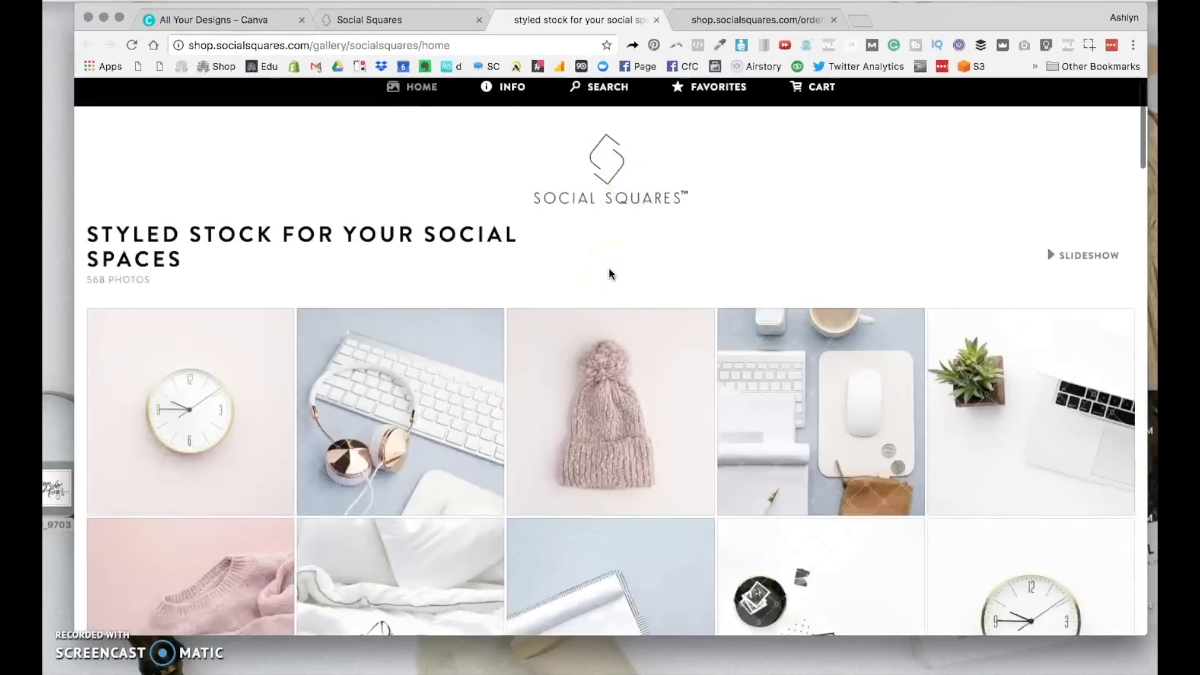
{"action": "scroll", "coordinate": [610, 274], "scroll_direction": "down", "scroll_amount": 2}
{"action": "scroll", "coordinate": [609, 274], "scroll_direction": "down", "scroll_amount": 3}
{"action": "mouse_move", "coordinate": [610, 253]}
{"action": "left_click", "coordinate": [678, 215]}
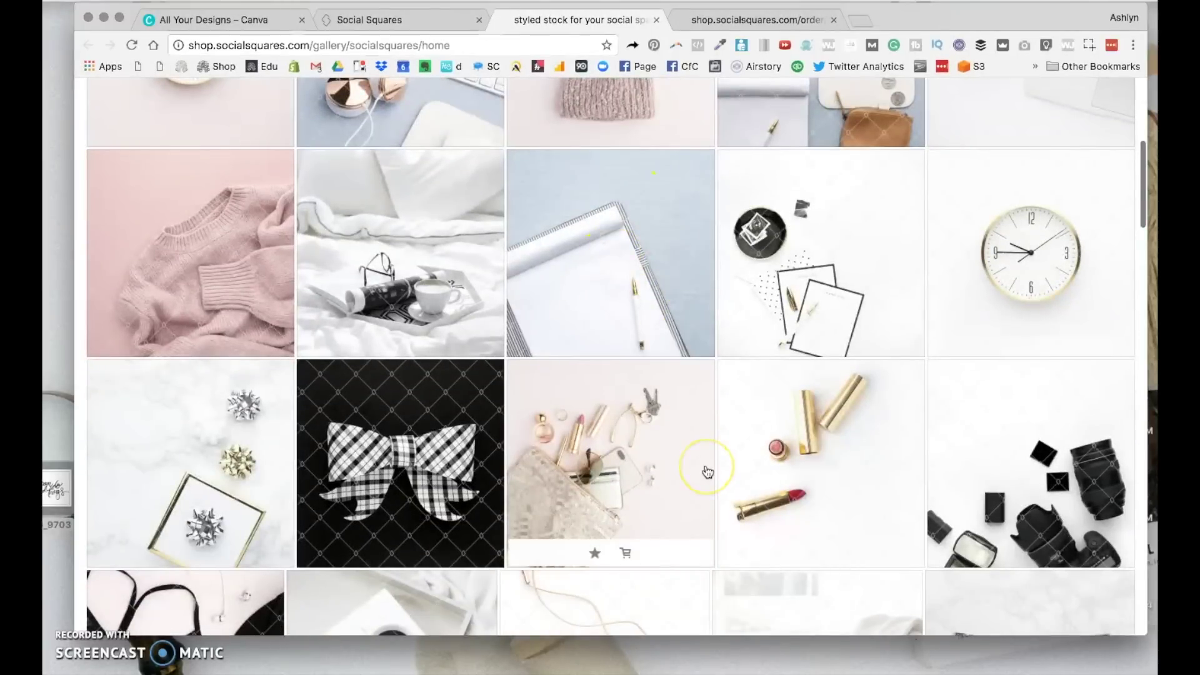
{"action": "scroll", "coordinate": [707, 472], "scroll_direction": "up", "scroll_amount": 5}
{"action": "scroll", "coordinate": [708, 472], "scroll_direction": "down", "scroll_amount": 3}
{"action": "left_click", "coordinate": [637, 329]}
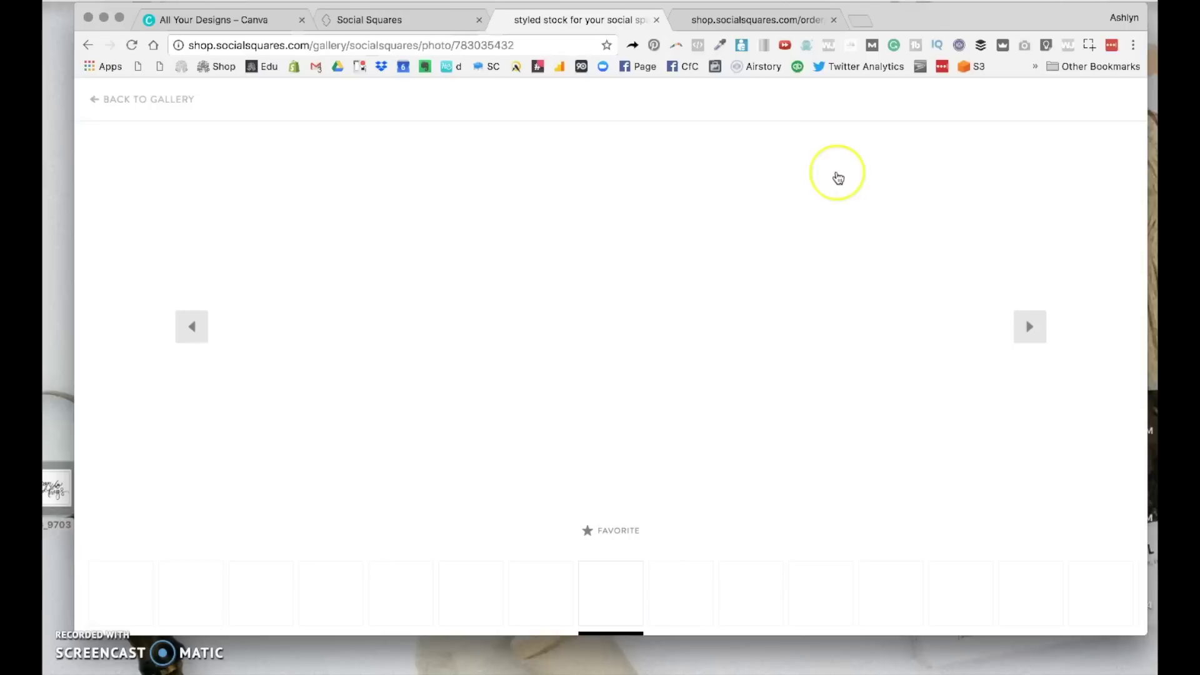
{"action": "left_click", "coordinate": [612, 303]}
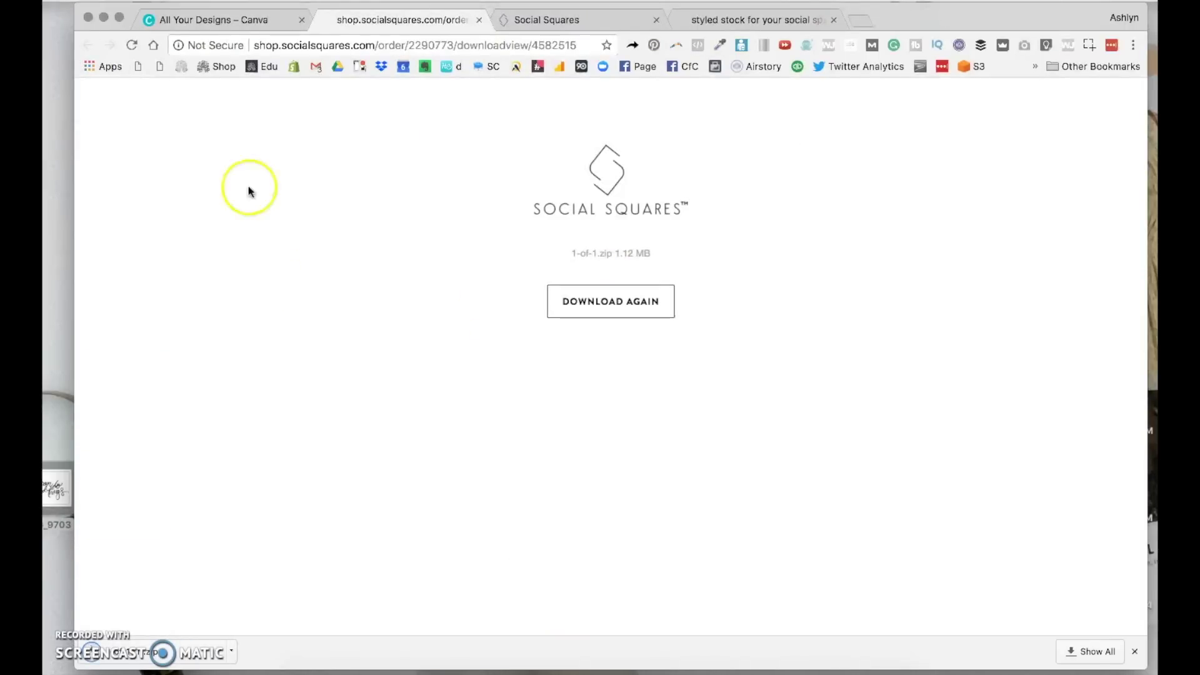
{"action": "left_click", "coordinate": [231, 653]}
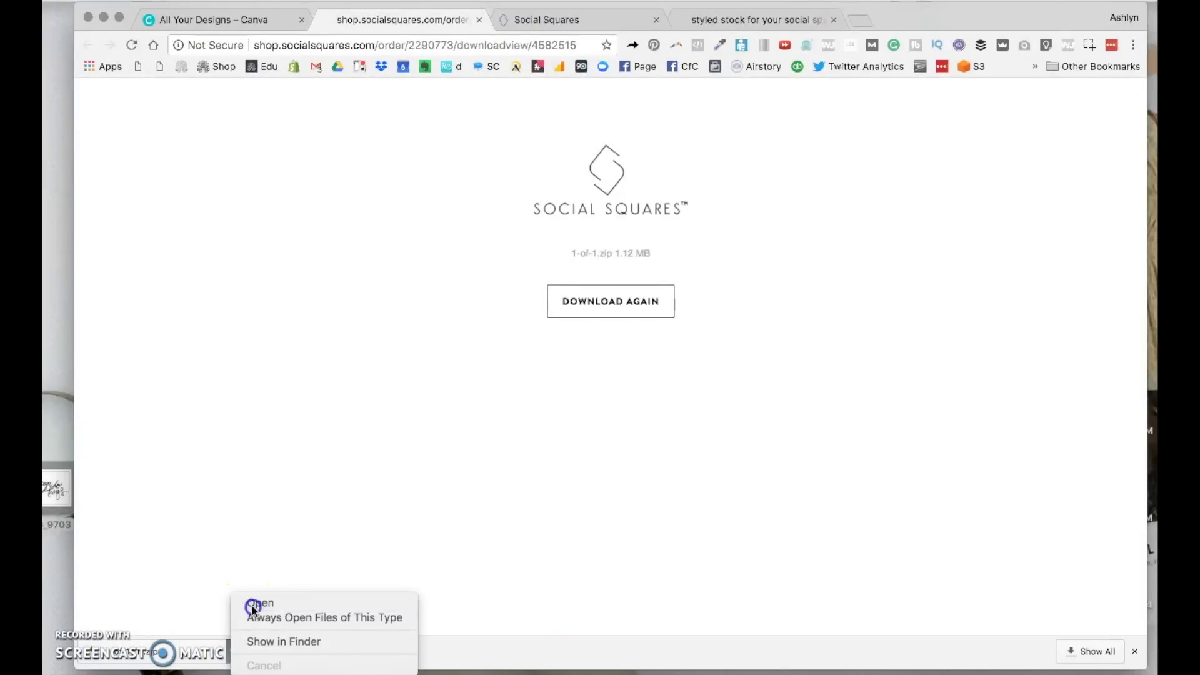
{"action": "left_click", "coordinate": [254, 604]}
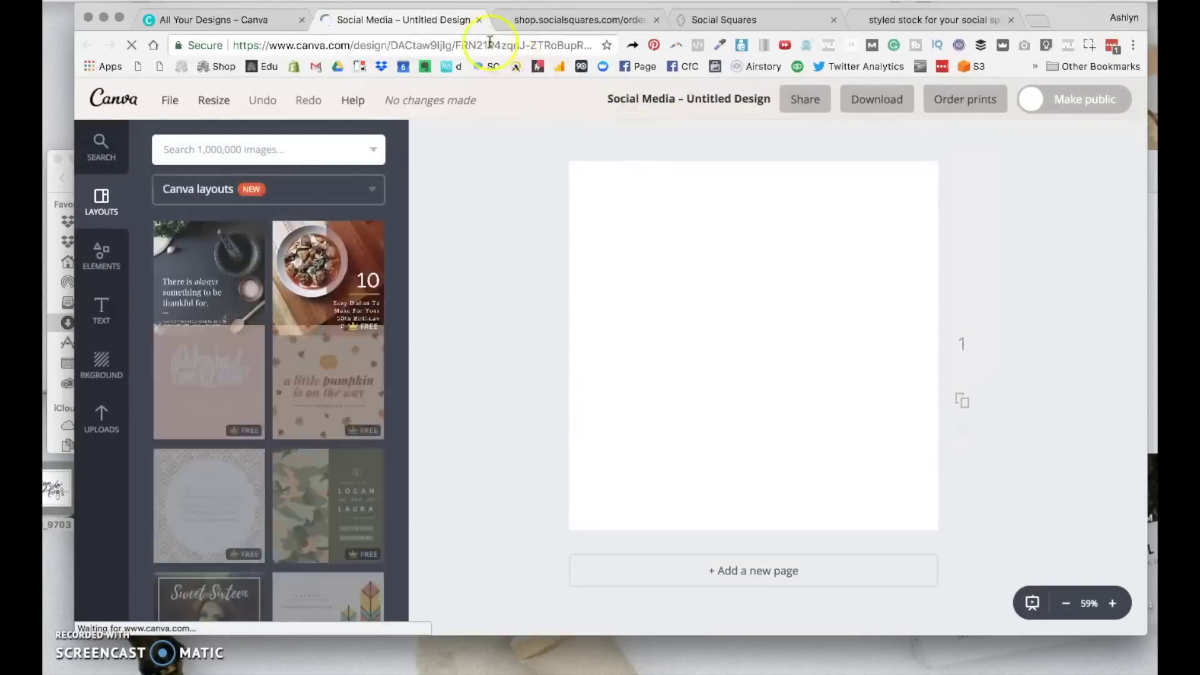
- Upload the notebook JPG from Downloads and enlarge it to fill the page as background
{"action": "left_click", "coordinate": [62, 192]}
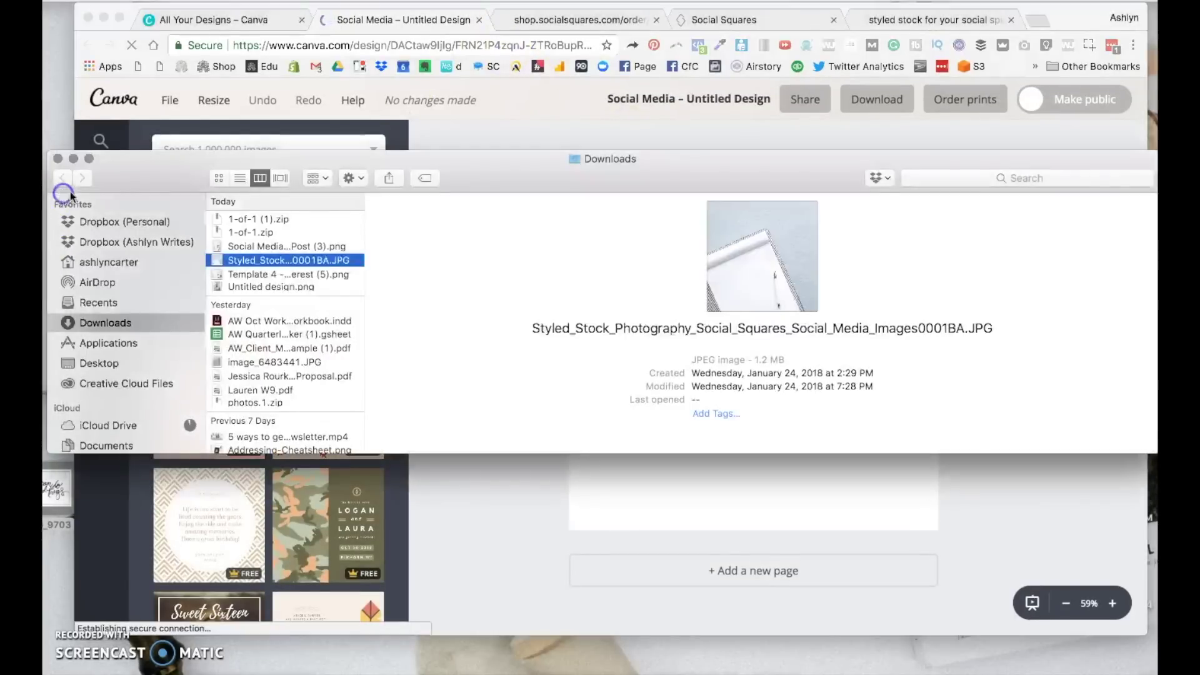
{"action": "mouse_move", "coordinate": [283, 260]}
{"action": "left_mouse_down"}
{"action": "mouse_move", "coordinate": [473, 424]}
{"action": "mouse_move", "coordinate": [482, 485]}
{"action": "left_mouse_up"}
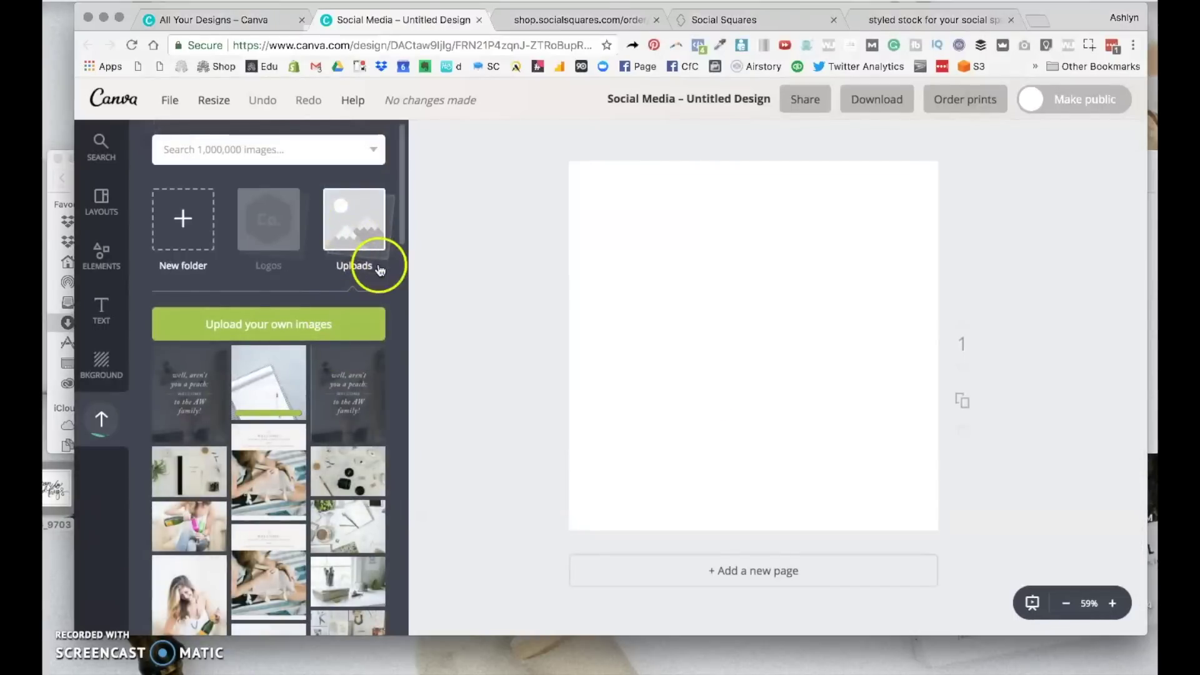
{"action": "left_click_drag", "start_coordinate": [283, 372], "coordinate": [638, 322]}
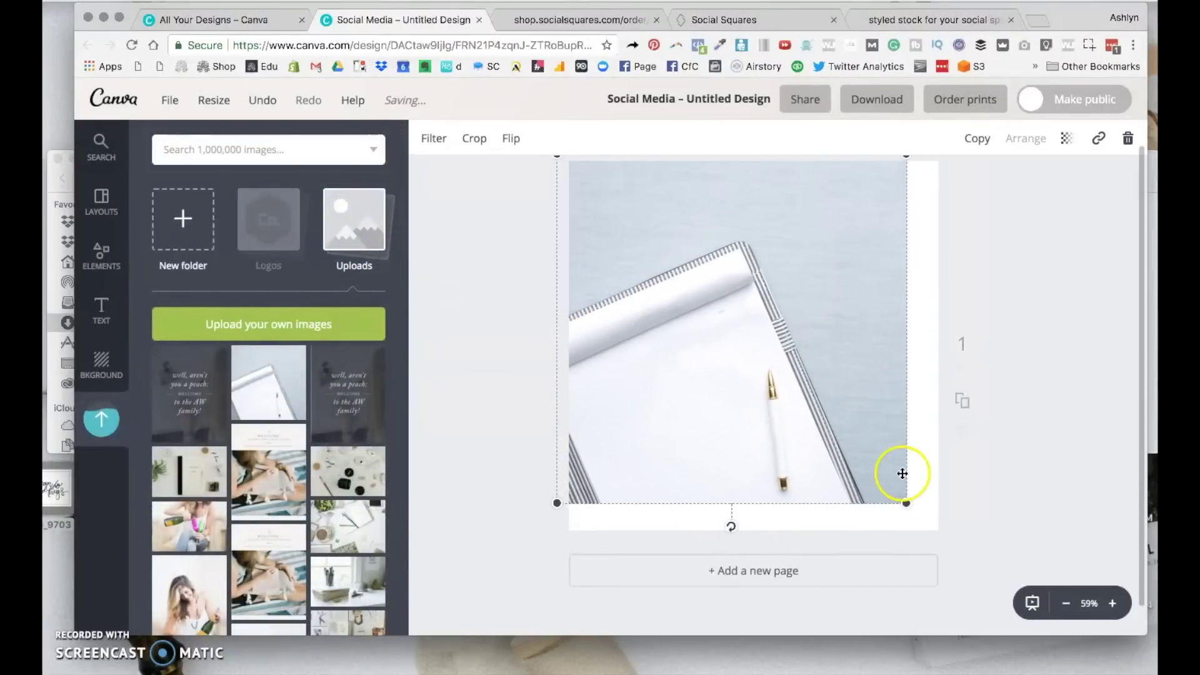
{"action": "left_click_drag", "start_coordinate": [927, 524], "coordinate": [944, 539]}
{"action": "left_click", "coordinate": [496, 470]}
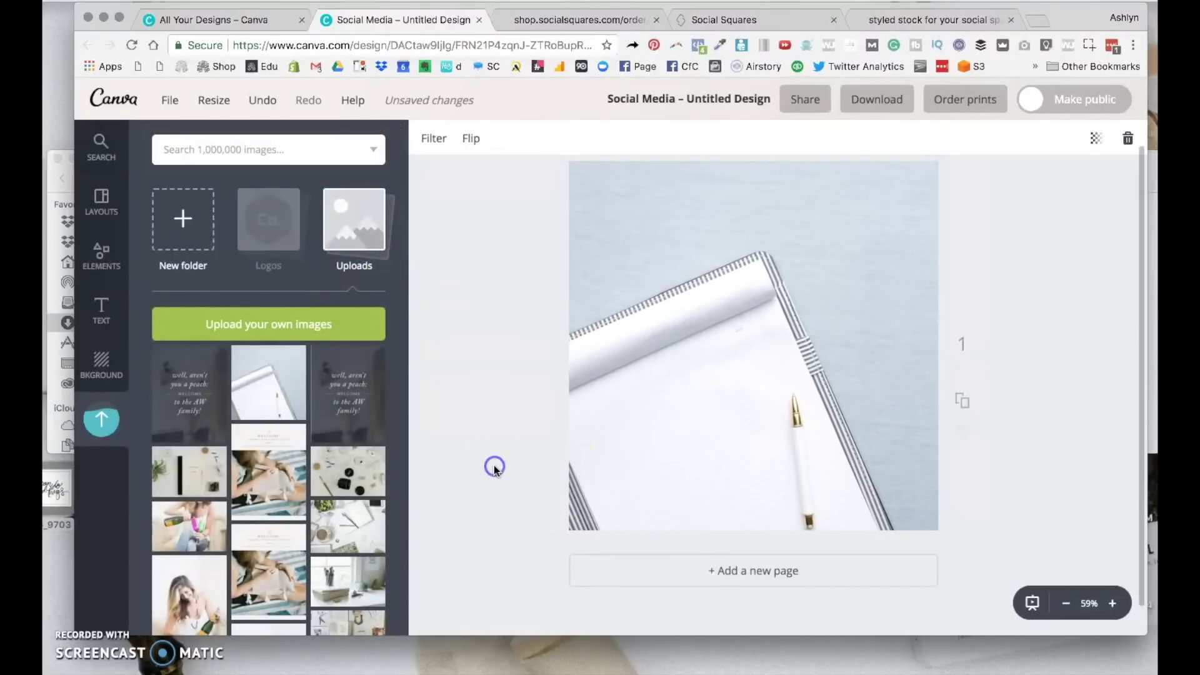
- Place the 'you can do hard things' lettering, tilted to the notebook's angle and shrunk onto its page
{"action": "left_click", "coordinate": [345, 239]}
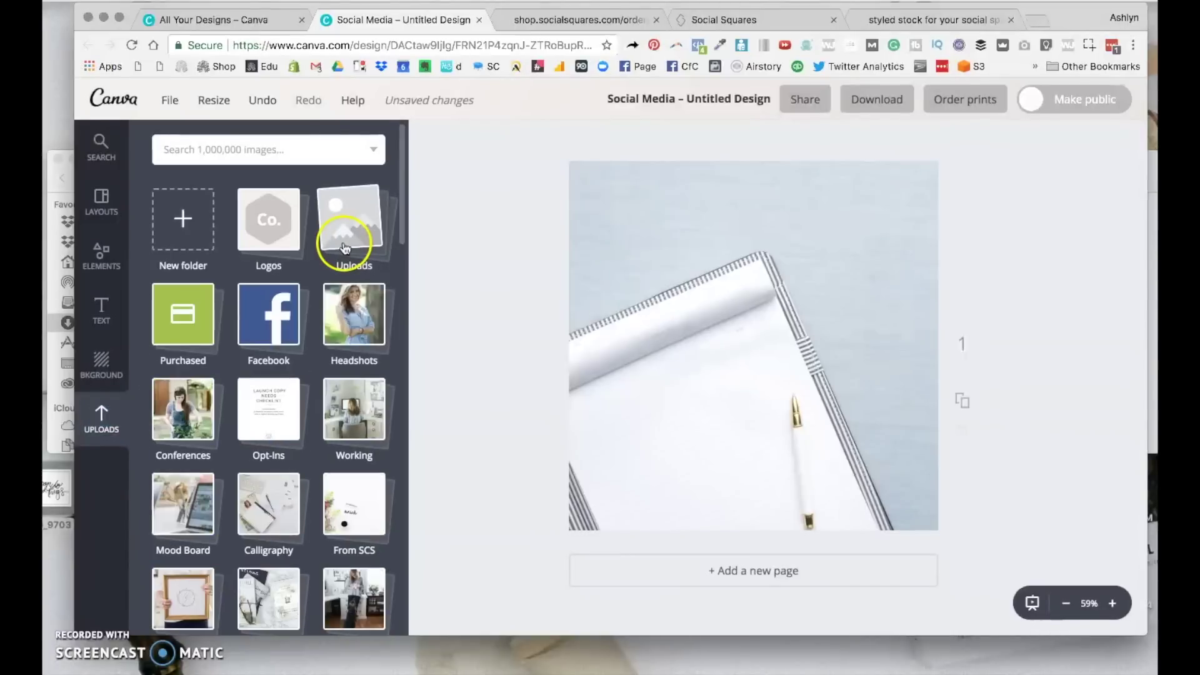
{"action": "scroll", "coordinate": [372, 427], "scroll_direction": "down", "scroll_amount": 1}
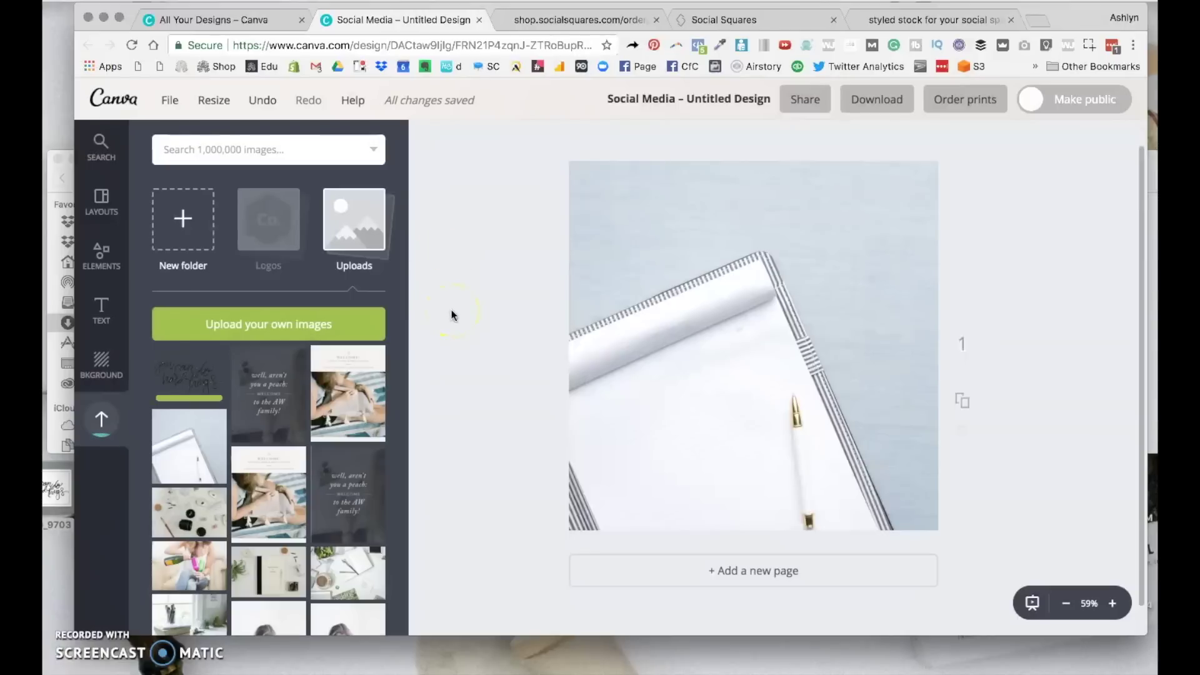
{"action": "left_click", "coordinate": [180, 373]}
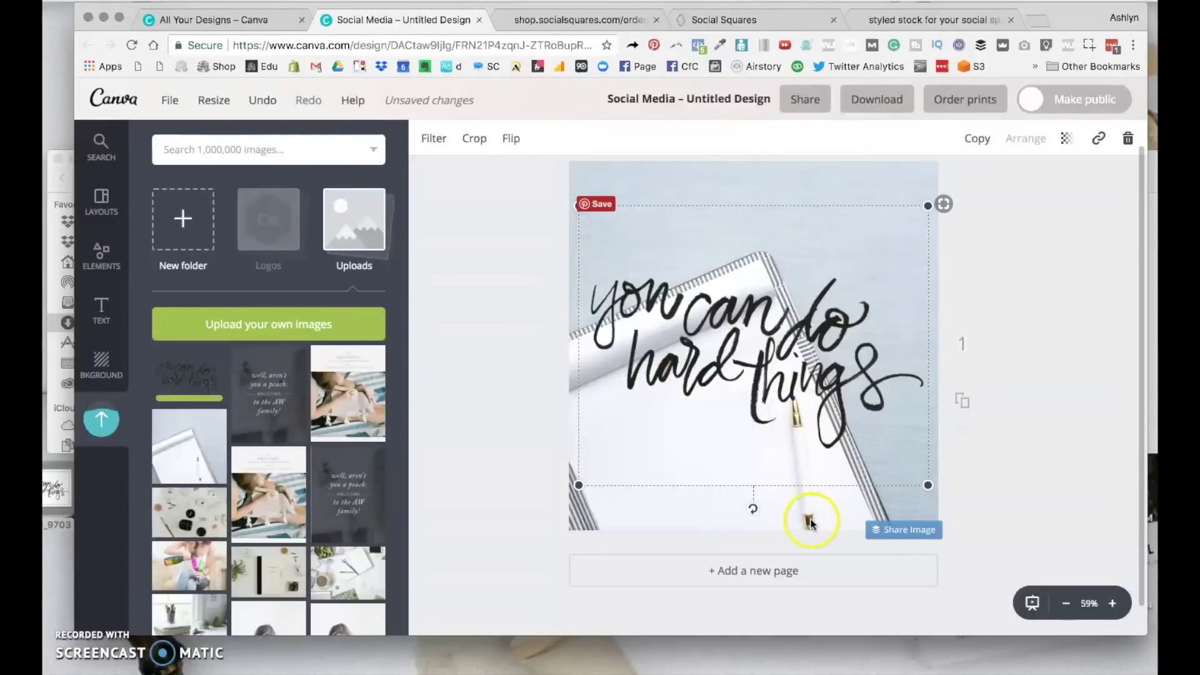
{"action": "left_click_drag", "start_coordinate": [754, 509], "coordinate": [822, 493]}
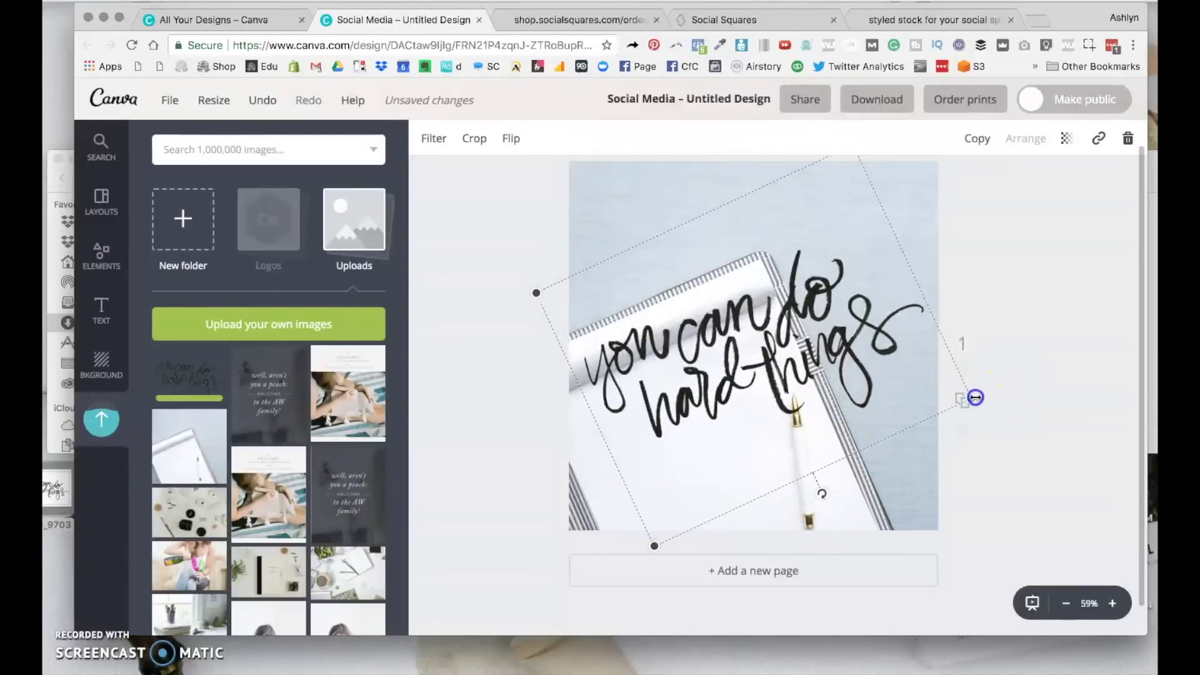
{"action": "left_click_drag", "start_coordinate": [976, 398], "coordinate": [801, 403]}
{"action": "left_click", "coordinate": [1037, 391]}
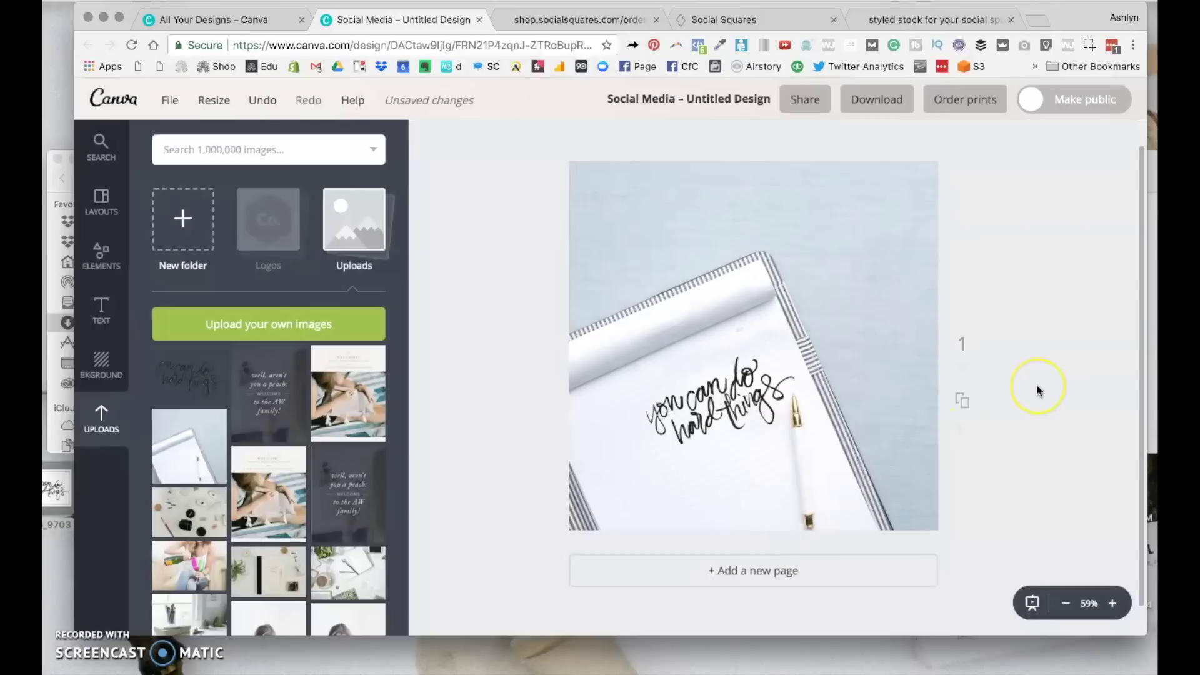